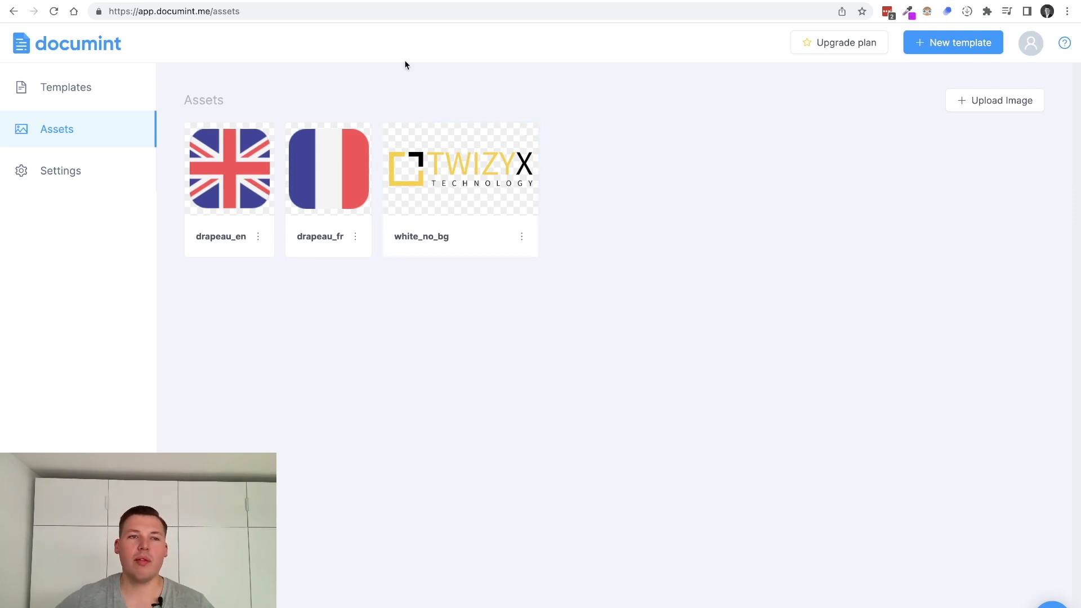
Open the Certificate gallery template and select its title, full_name block and surrounding section
click(113, 86)
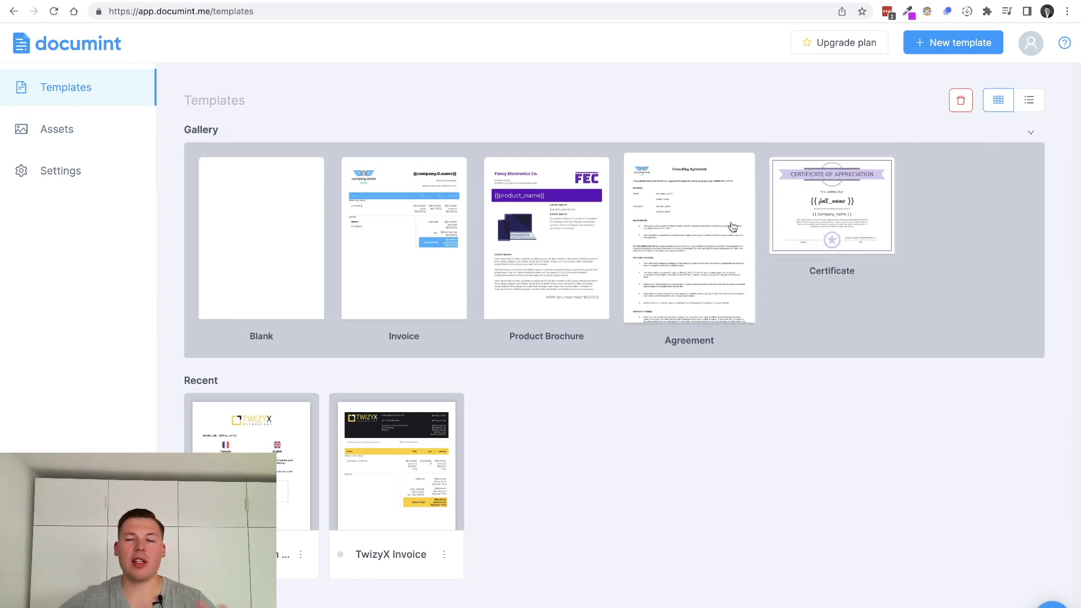
click(847, 206)
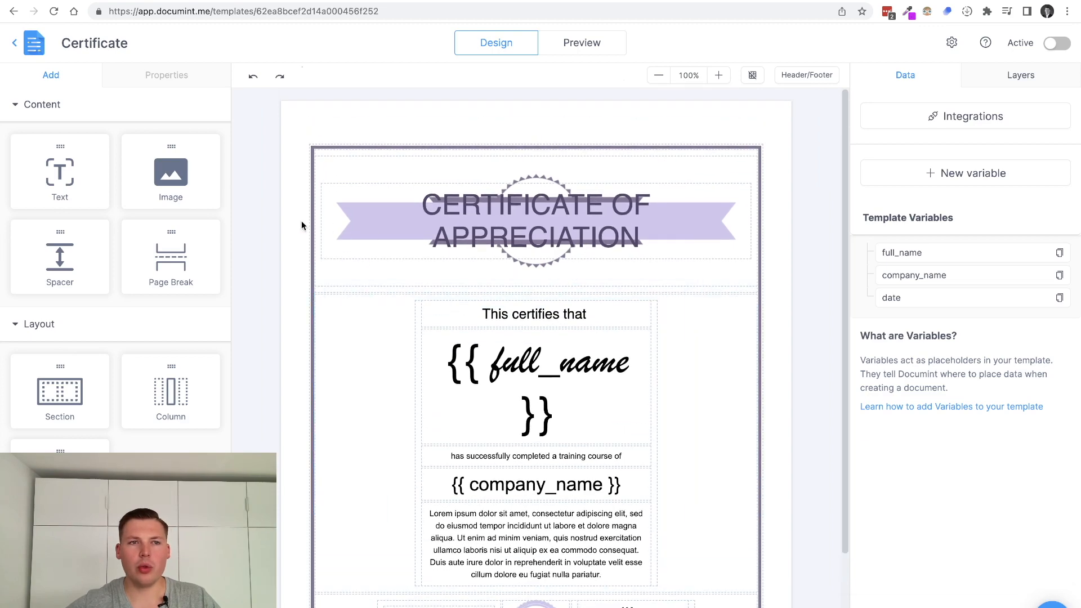
scroll(608, 442, down, 2)
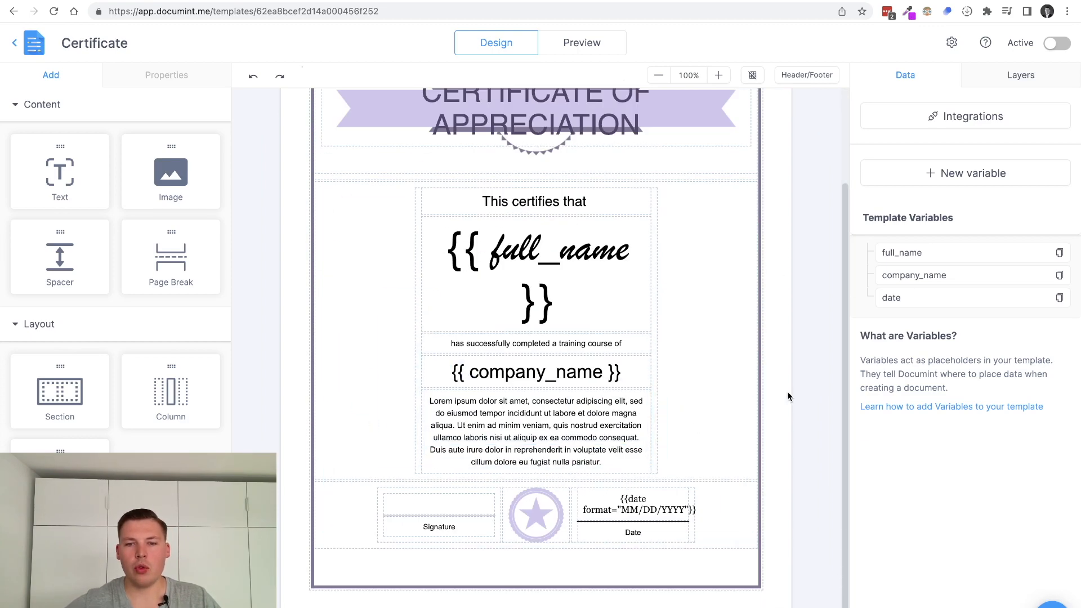
scroll(532, 304, up, 2)
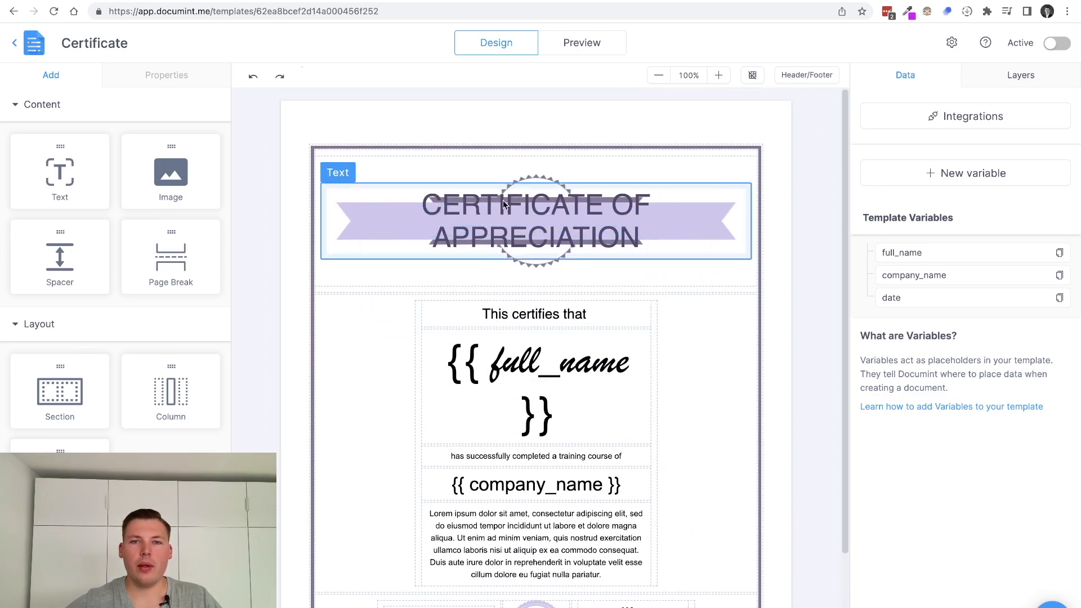
click(419, 217)
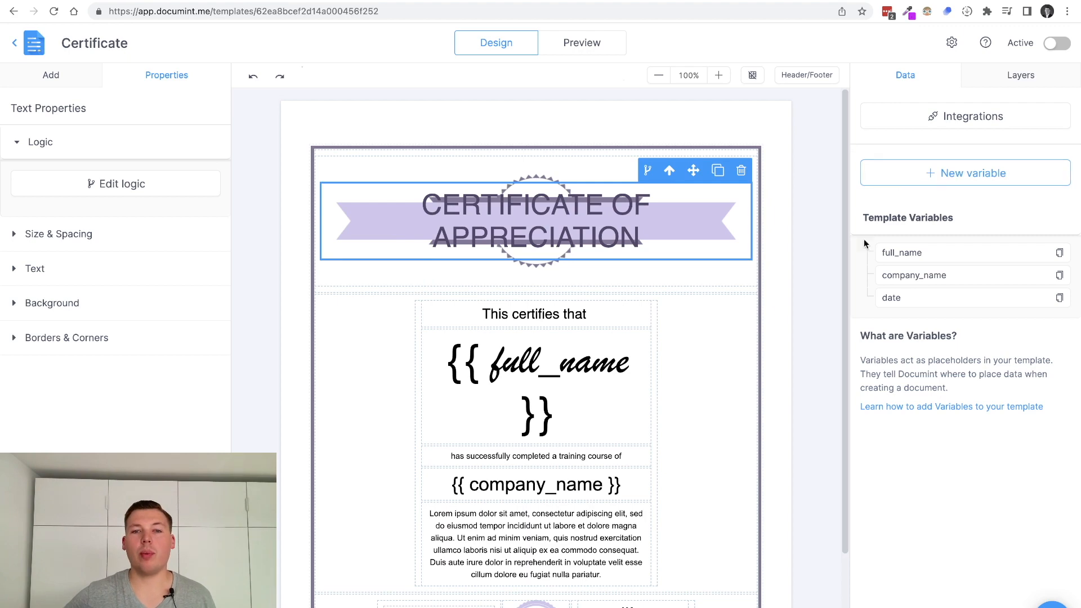
click(557, 361)
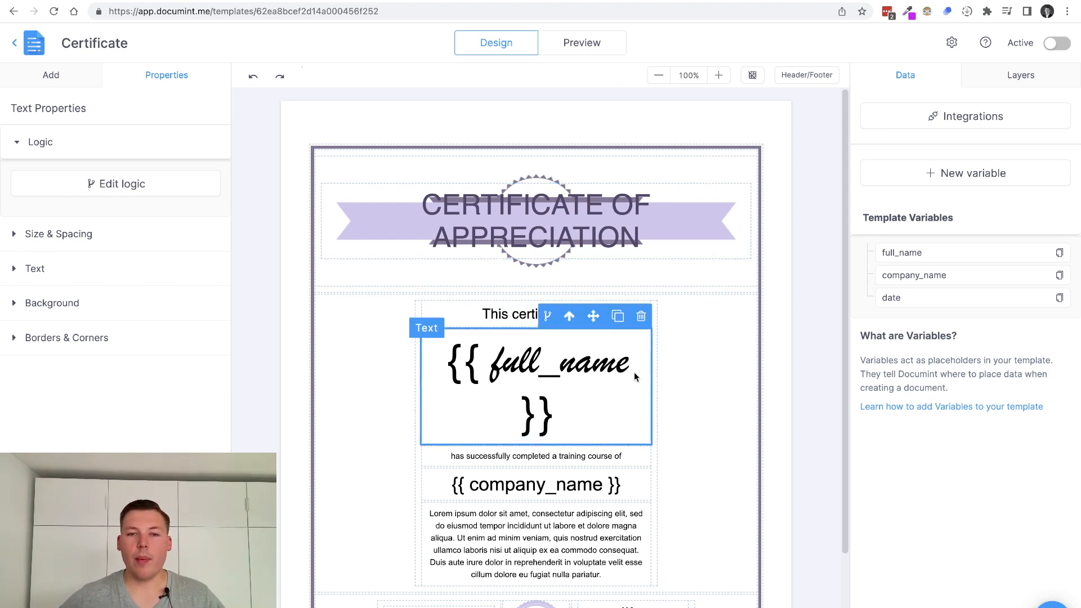
click(378, 349)
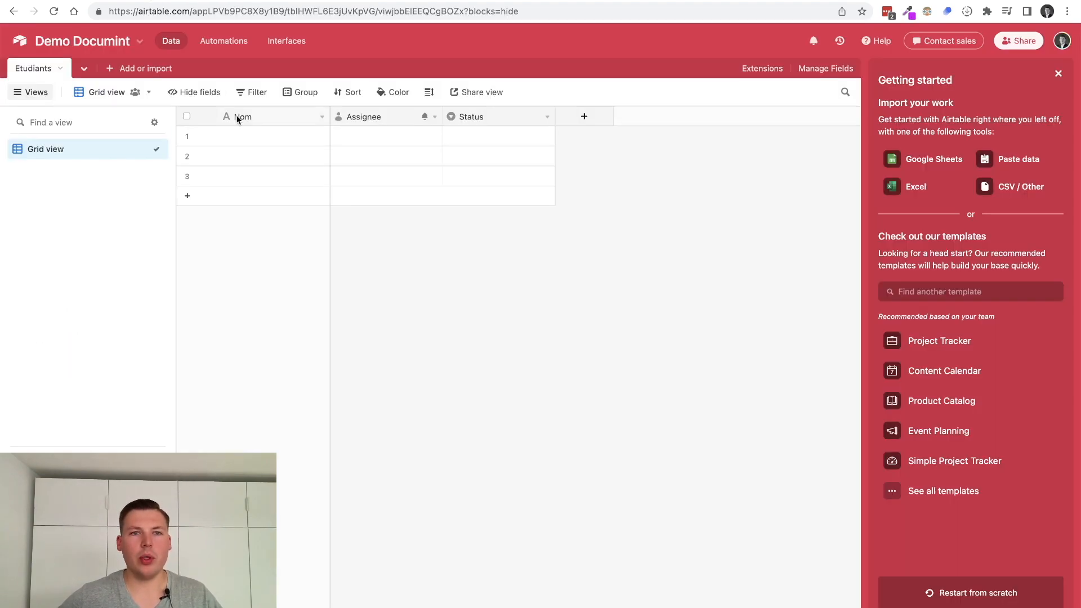
In Airtable's Etudiants table, rename Assignee to Professeur and Status to Distinction
click(307, 117)
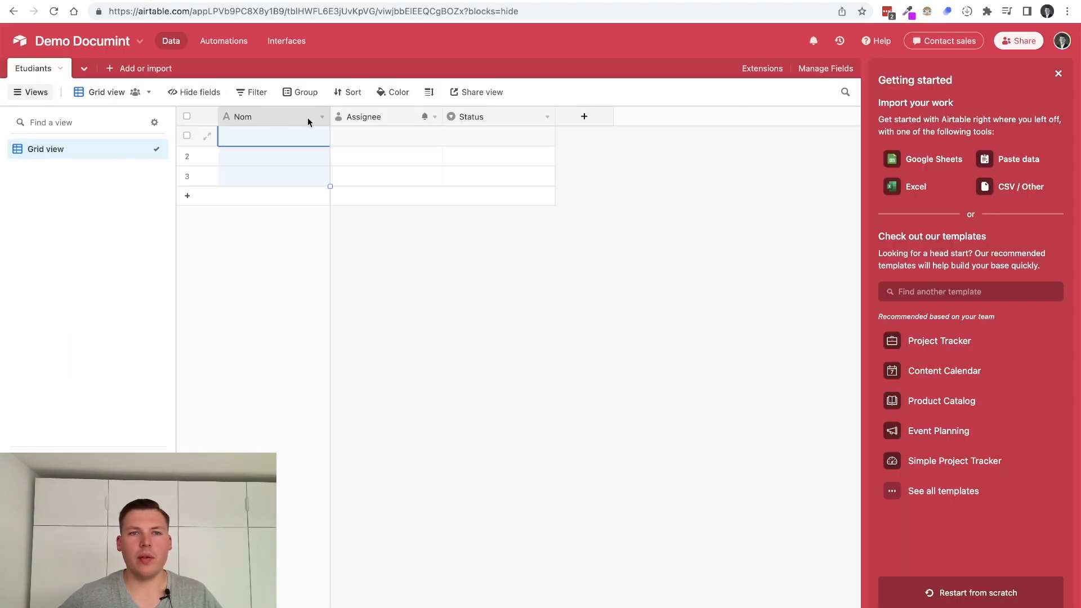
double_click(369, 110)
text(Pro)
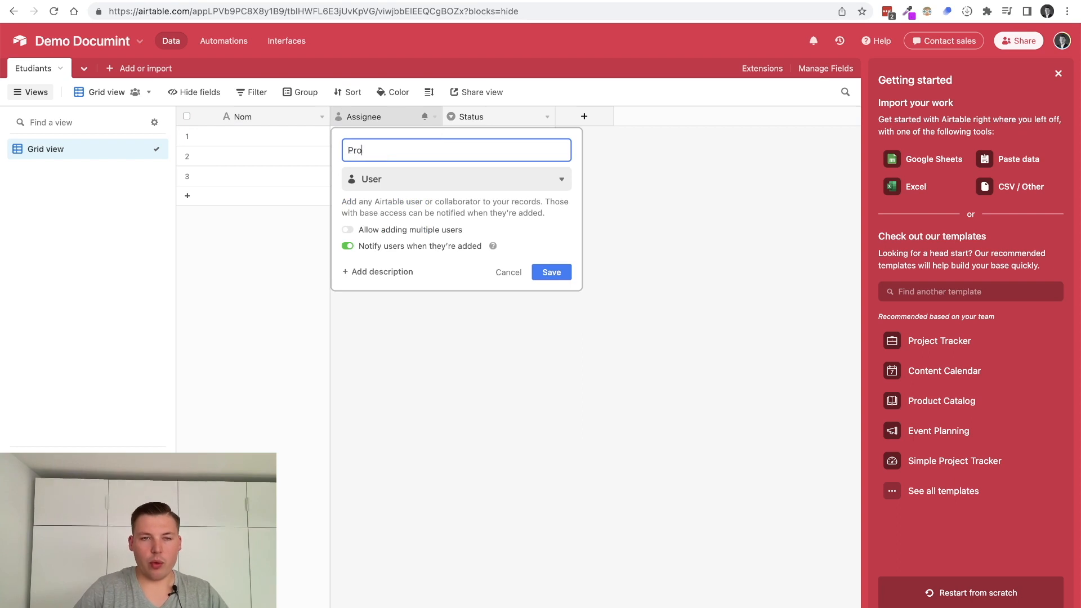
text(fesseur)
key(Return)
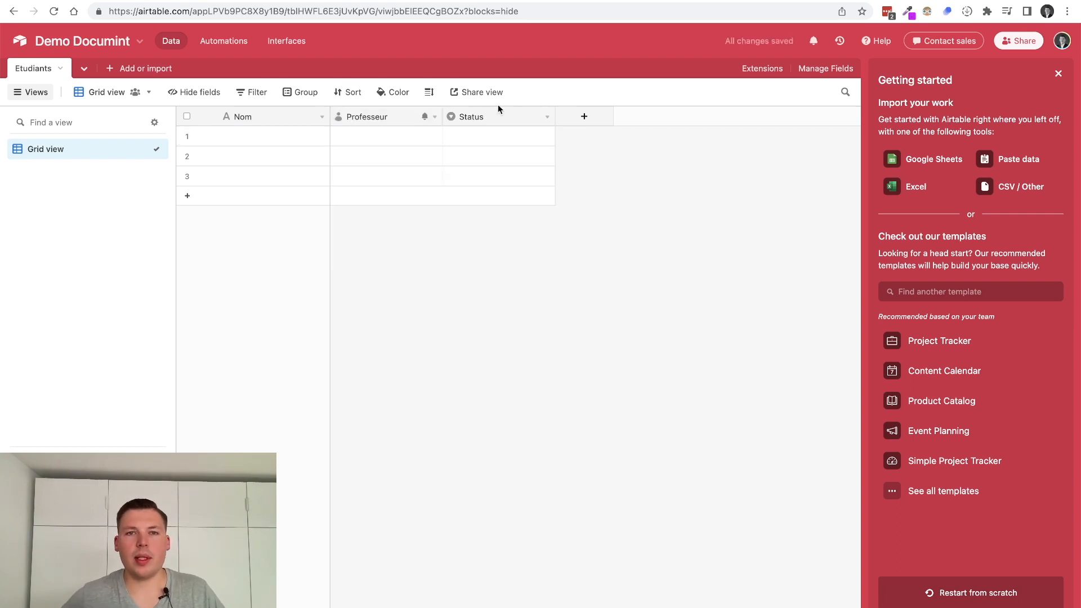
double_click(478, 116)
text(Distinction)
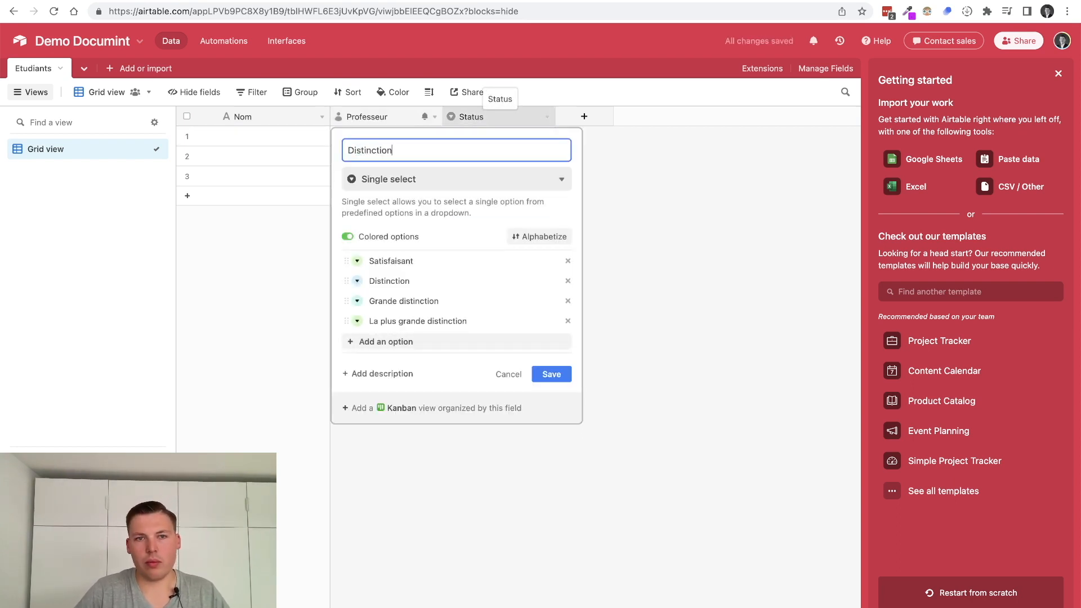
key(Return)
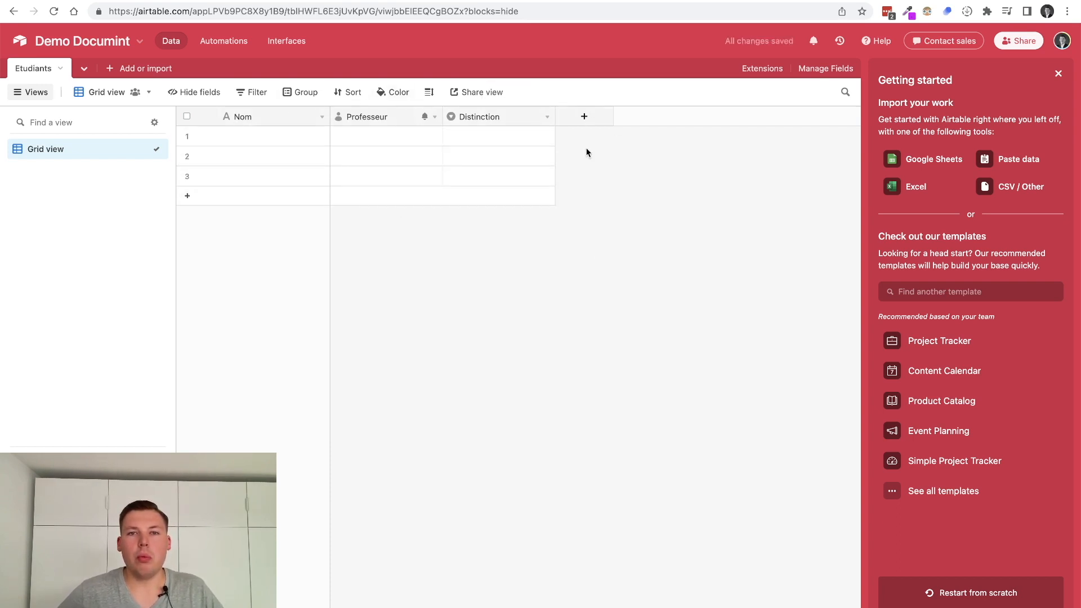
Glance at the Documint certificate, then open the Nom field's settings in Airtable
click(291, 2)
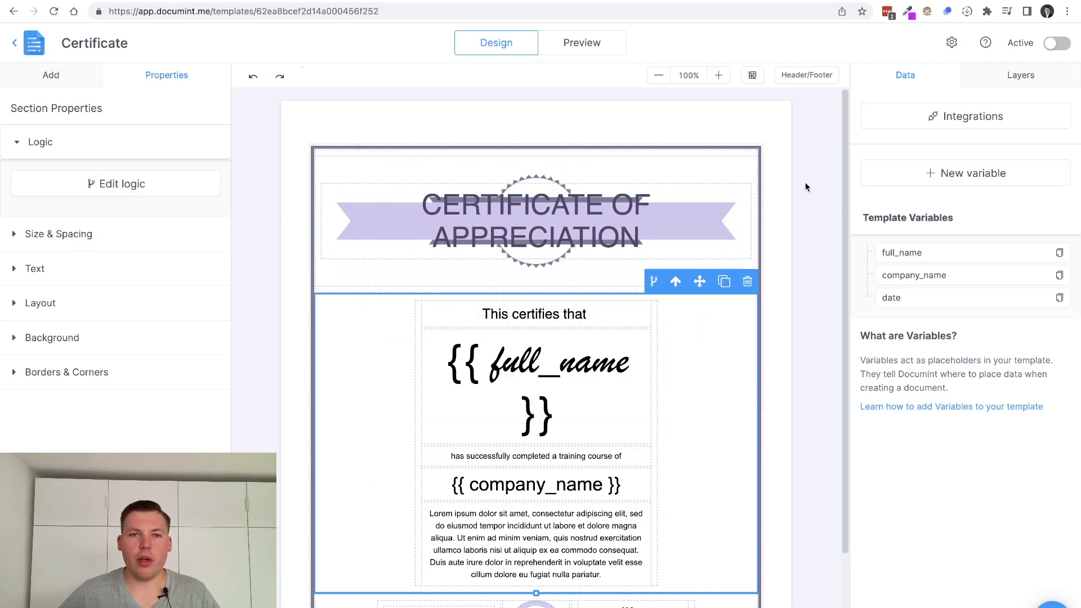
click(142, 3)
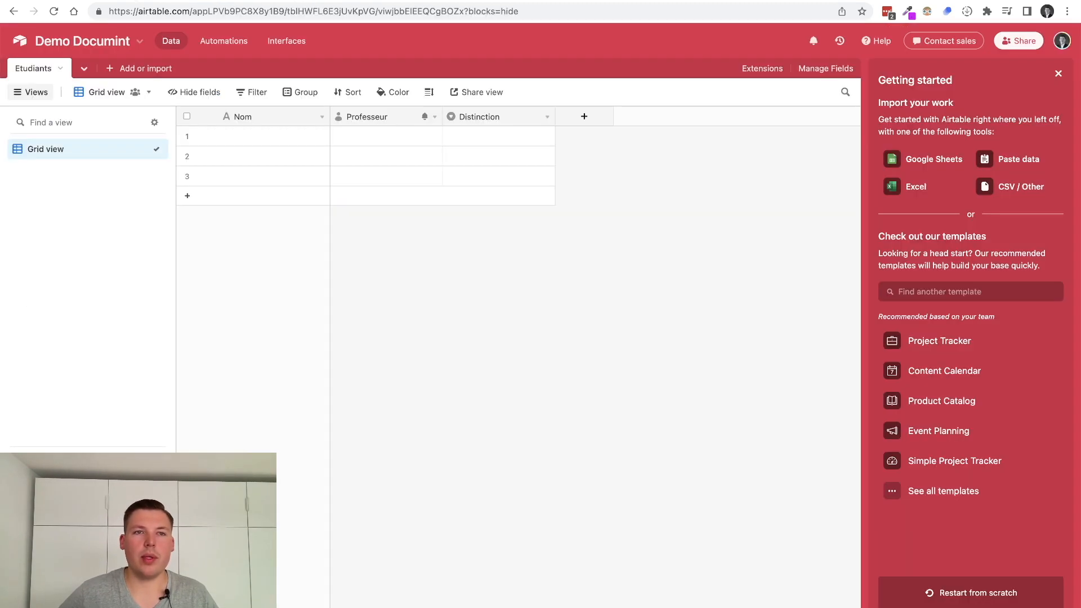
double_click(247, 117)
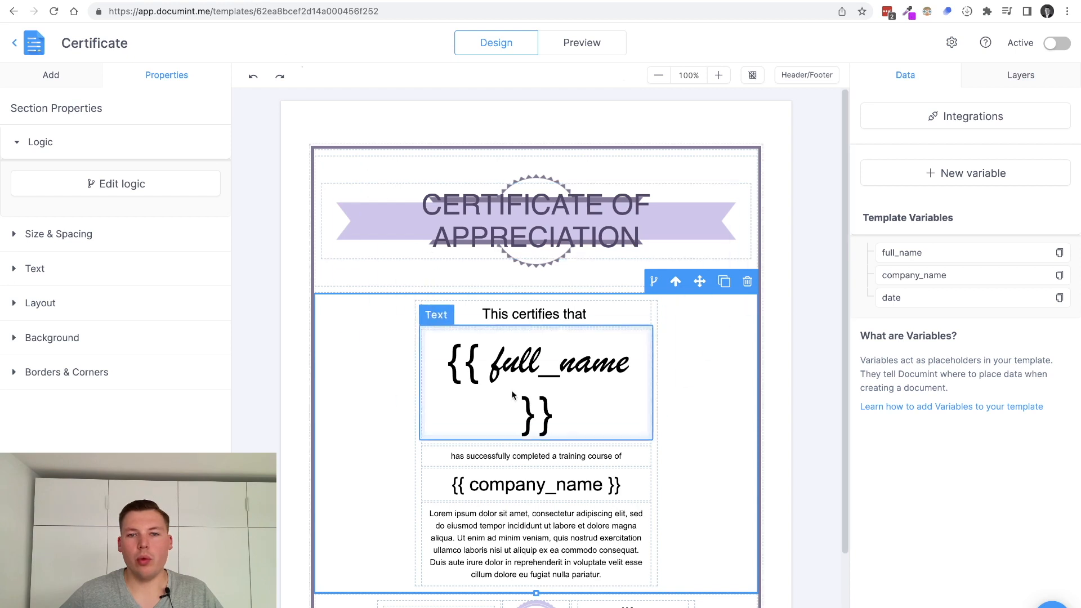
Replace the certificate's full_name placeholder with nom
click(512, 396)
drag(491, 361, 628, 364)
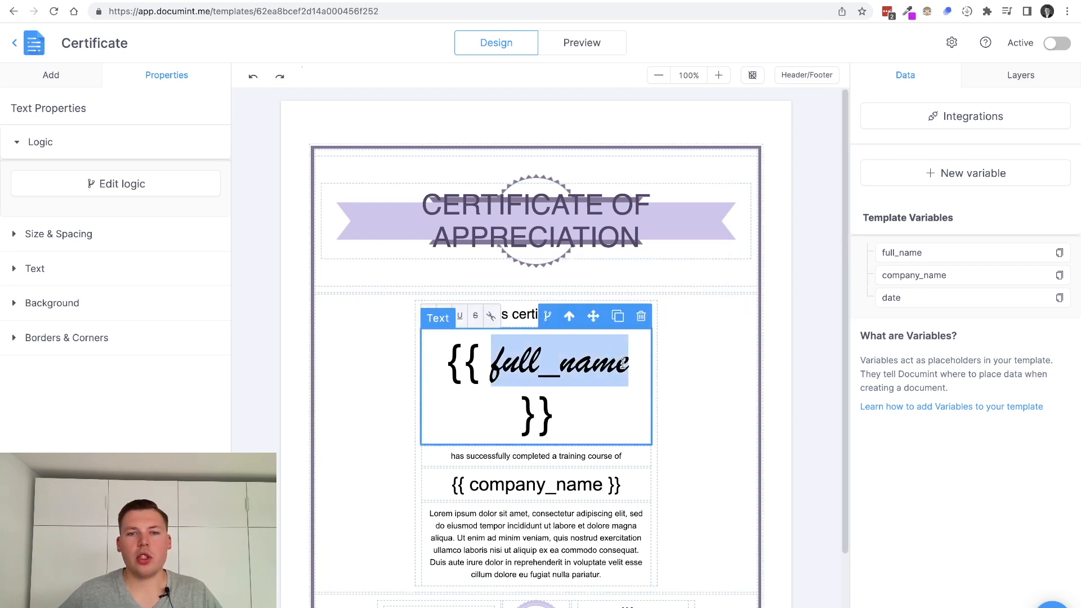
drag(525, 412, 483, 369)
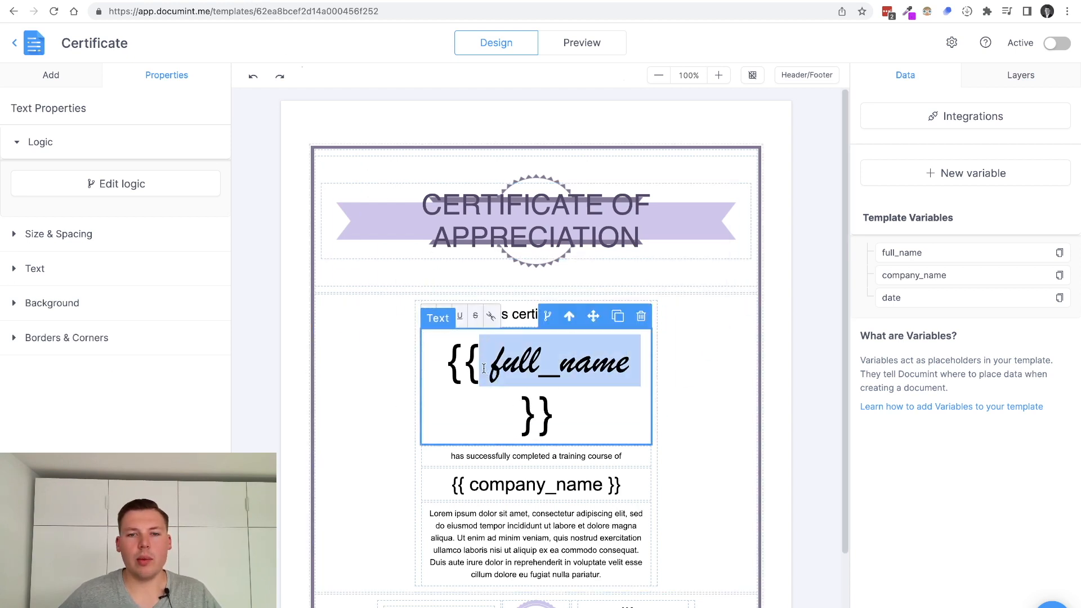
text(Nom)
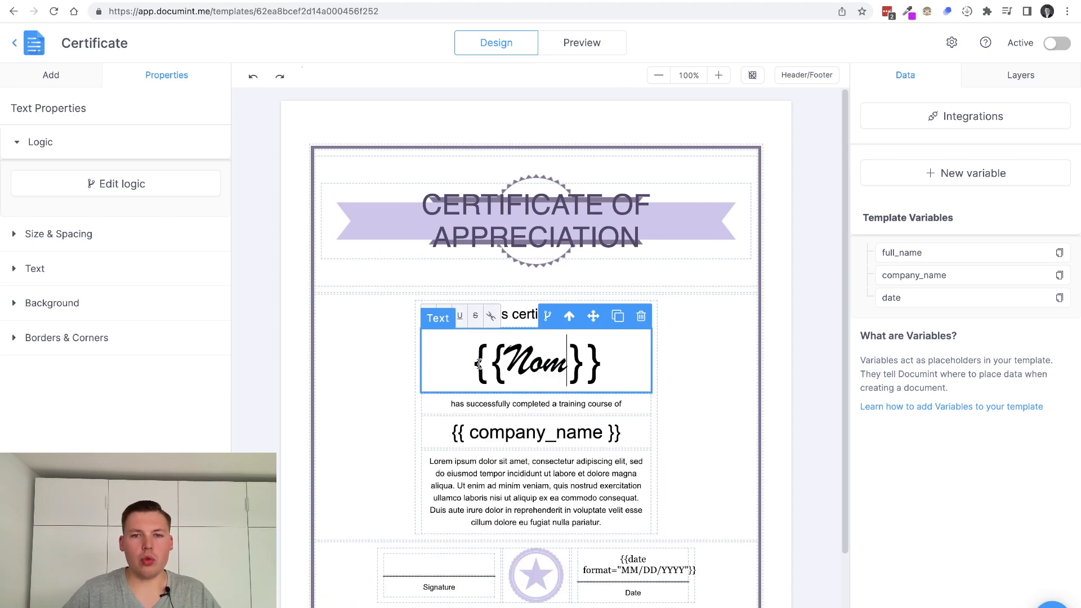
key(BackSpace)
text(n)
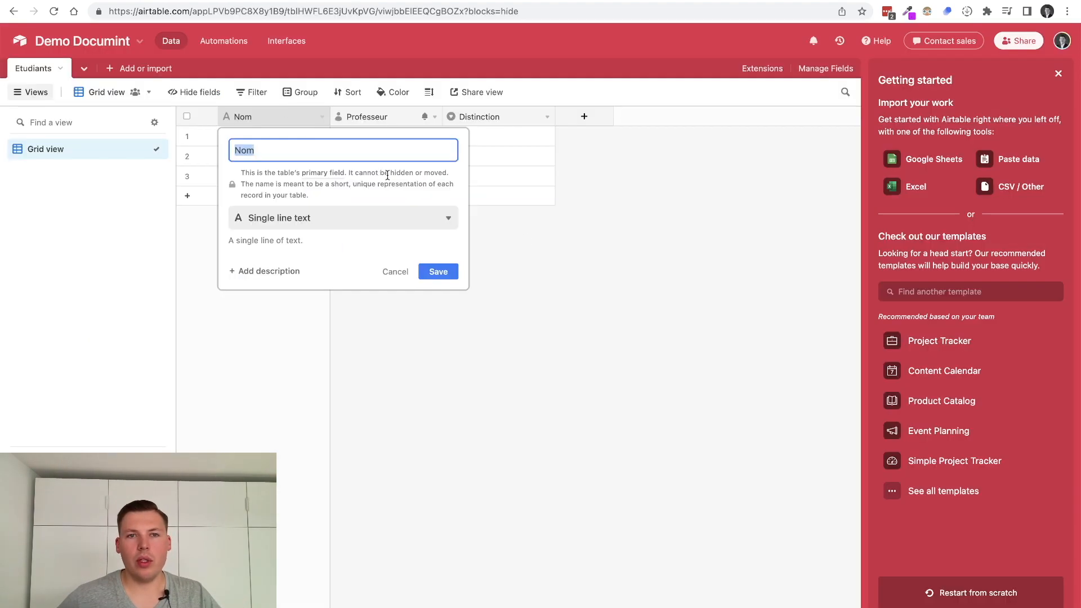
Check the Professeur field name and replace the company_name placeholder with professeur
click(570, 256)
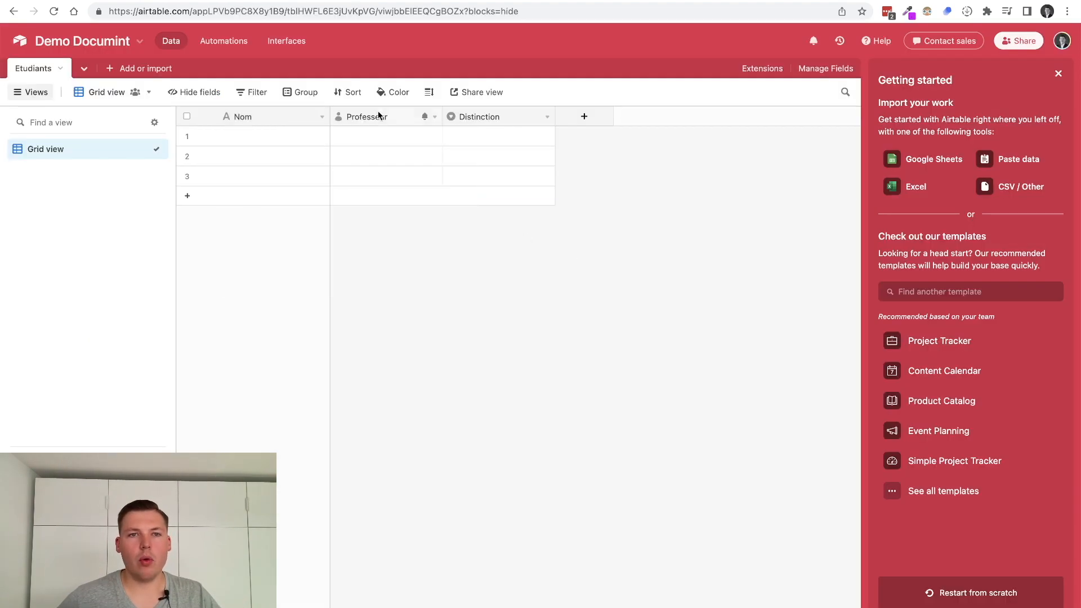
double_click(363, 117)
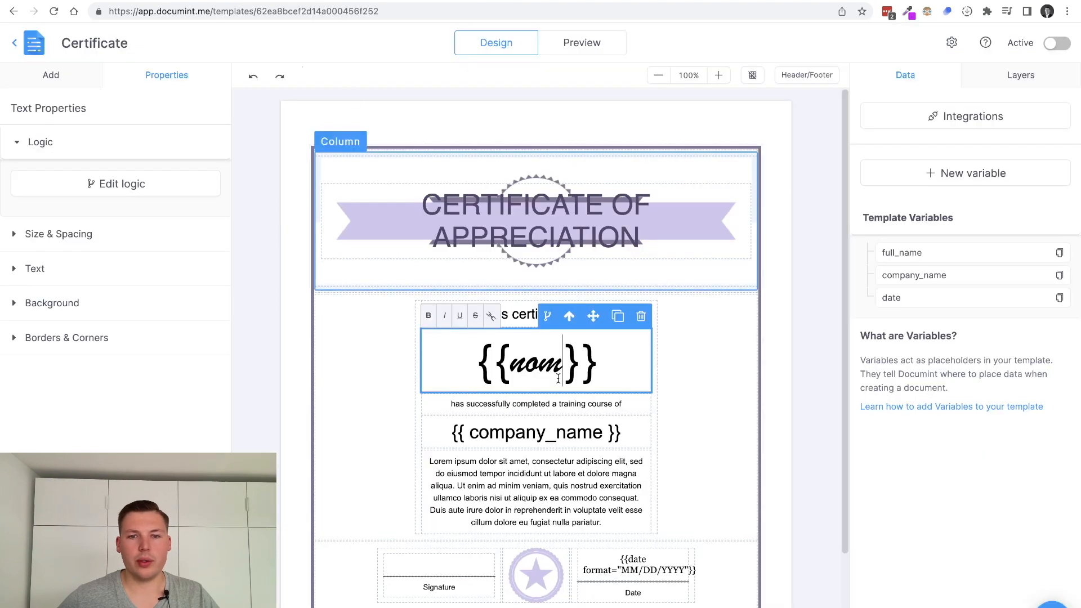
click(474, 434)
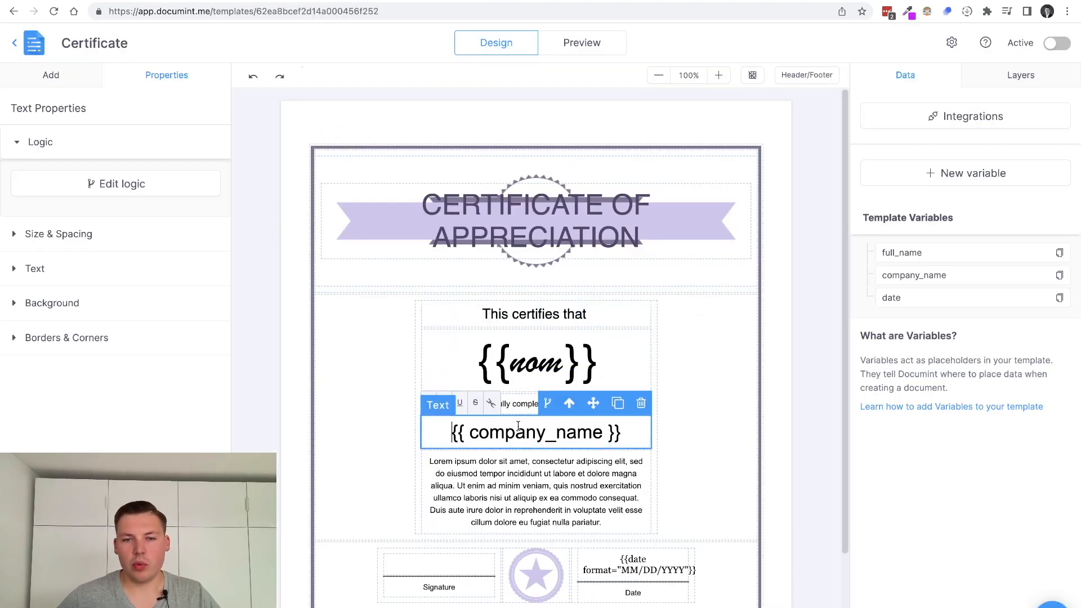
drag(465, 433, 606, 432)
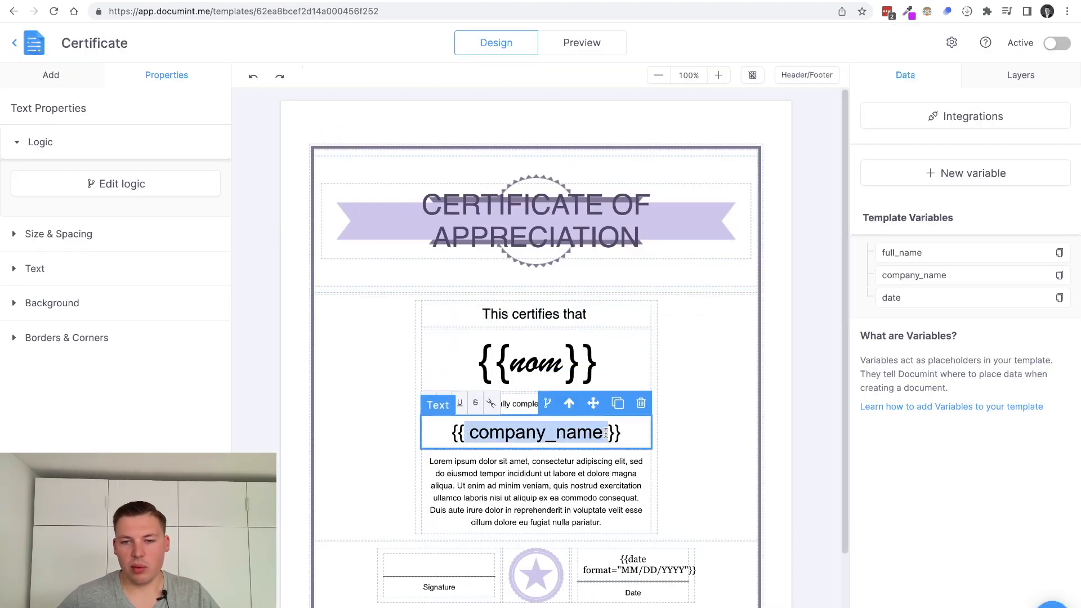
text(Professeur)
click(503, 432)
key(BackSpace)
text(p)
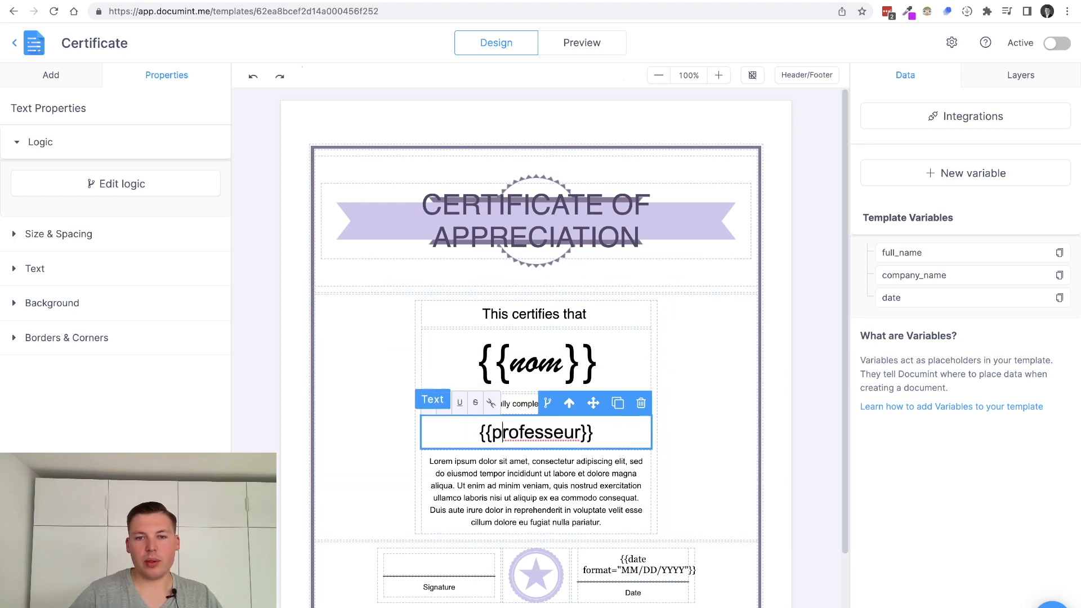
click(716, 440)
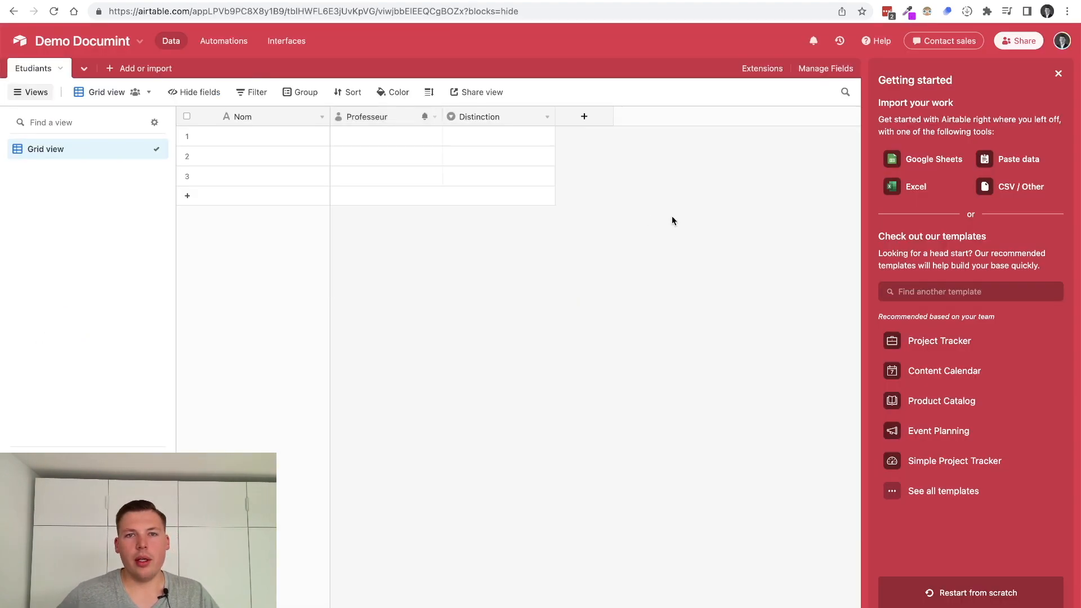
Add a new line 'with mention {{distinction}}' to the course sentence, then open Integrations
double_click(485, 116)
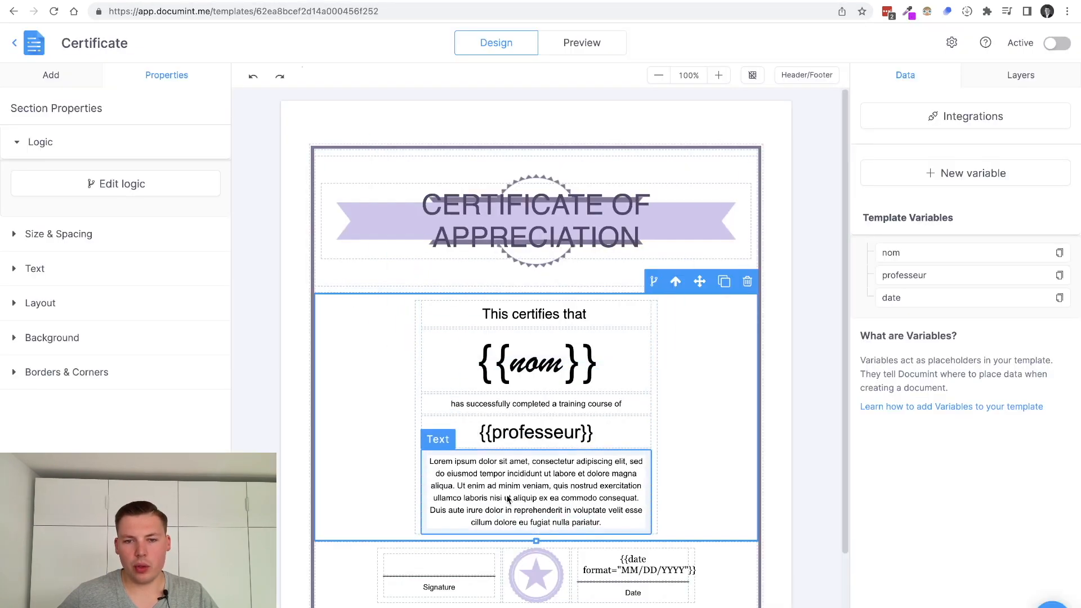
click(576, 502)
click(632, 405)
key(BackSpace)
key(BackSpace)
key(BackSpace)
key(Return)
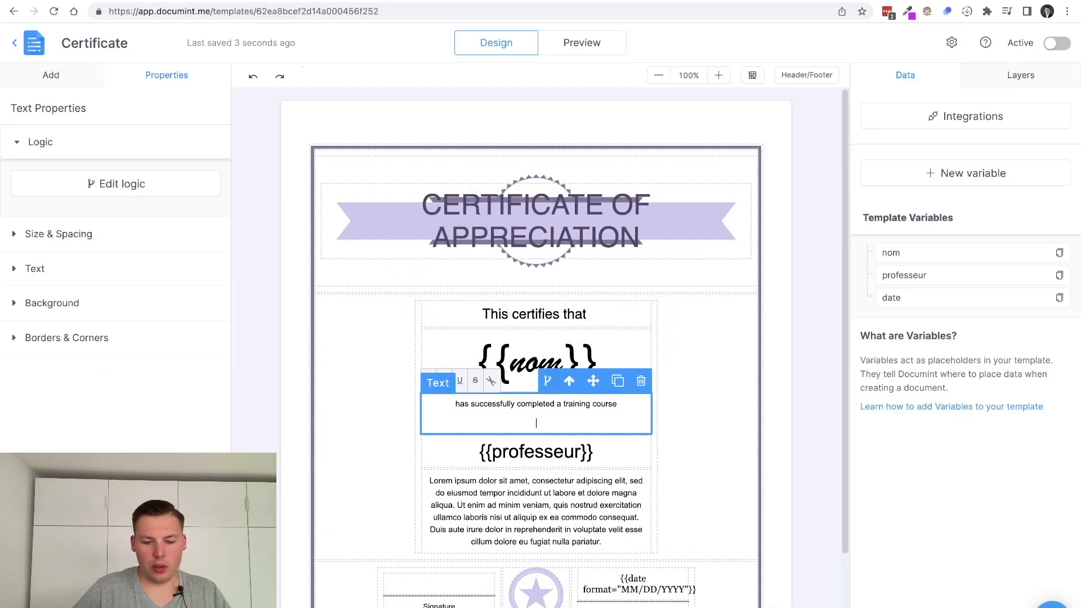
text(w)
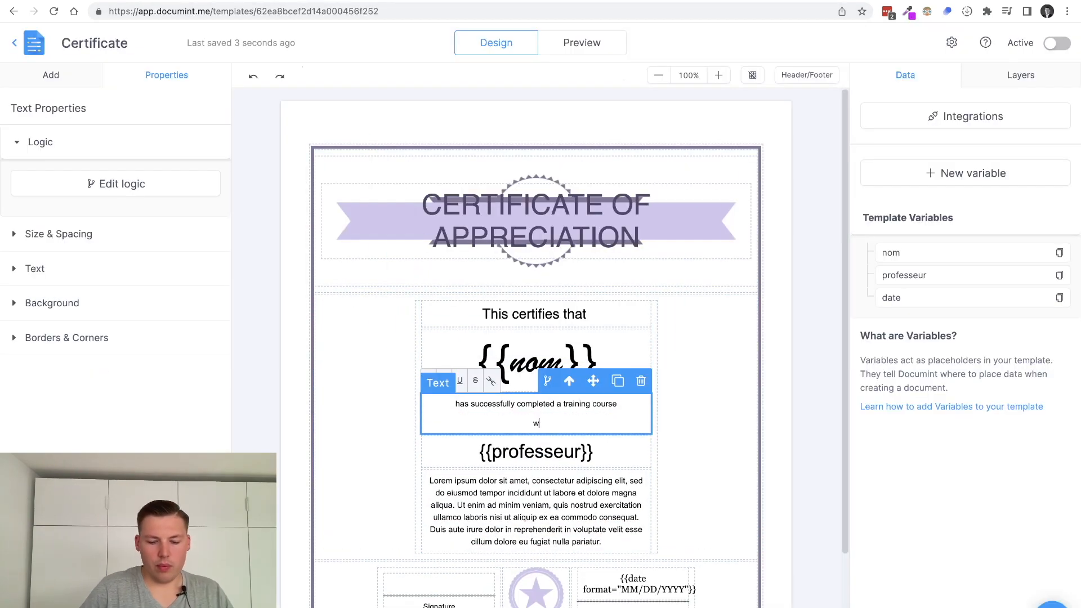
text(ith mention)
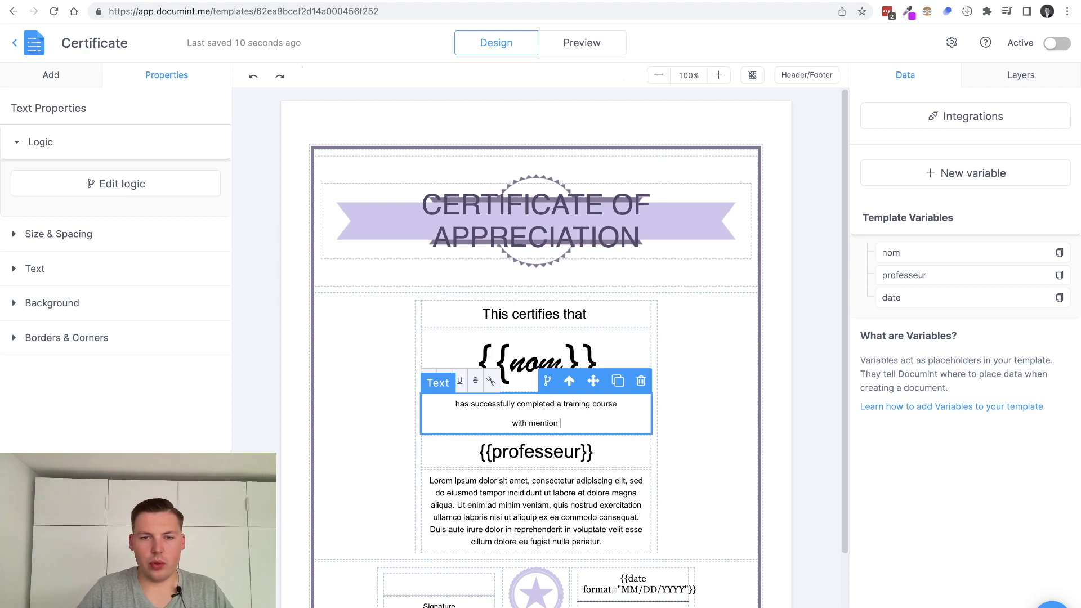
text( {{Distinction}})
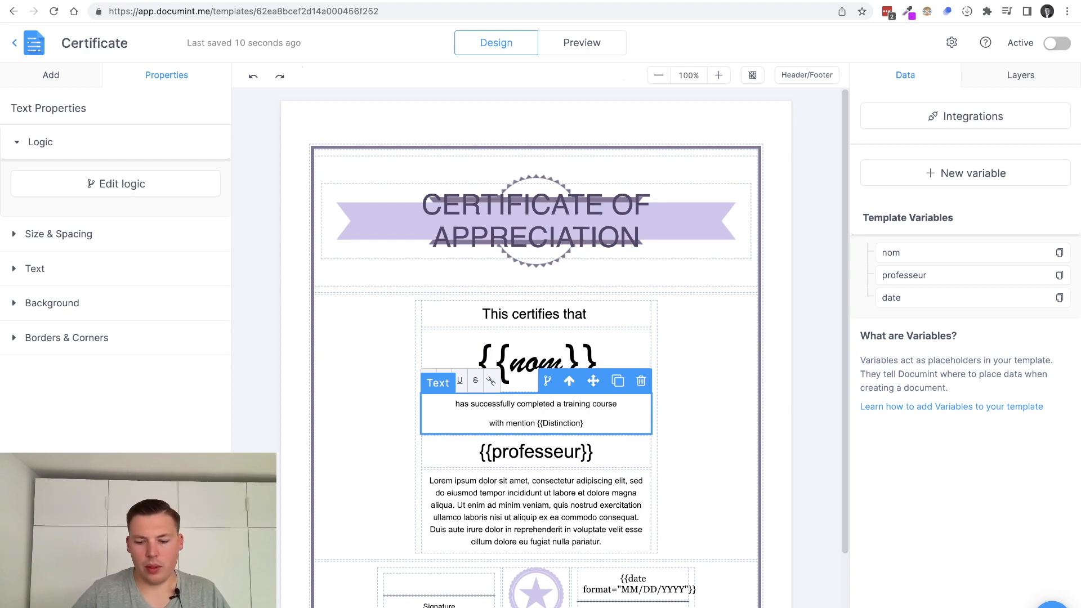
key(Left)
key(Left)
key(Left)
key(Left)
key(Left)
key(Left)
key(Left)
key(Left)
key(Left)
key(Left)
key(Left)
key(Left)
key(BackSpace)
text(d)
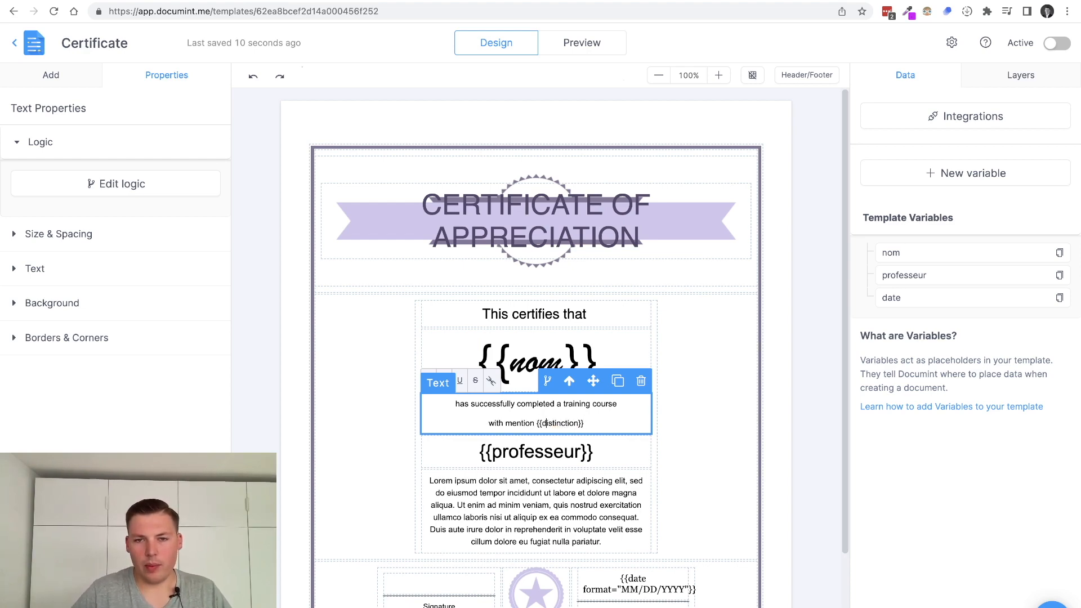
click(655, 400)
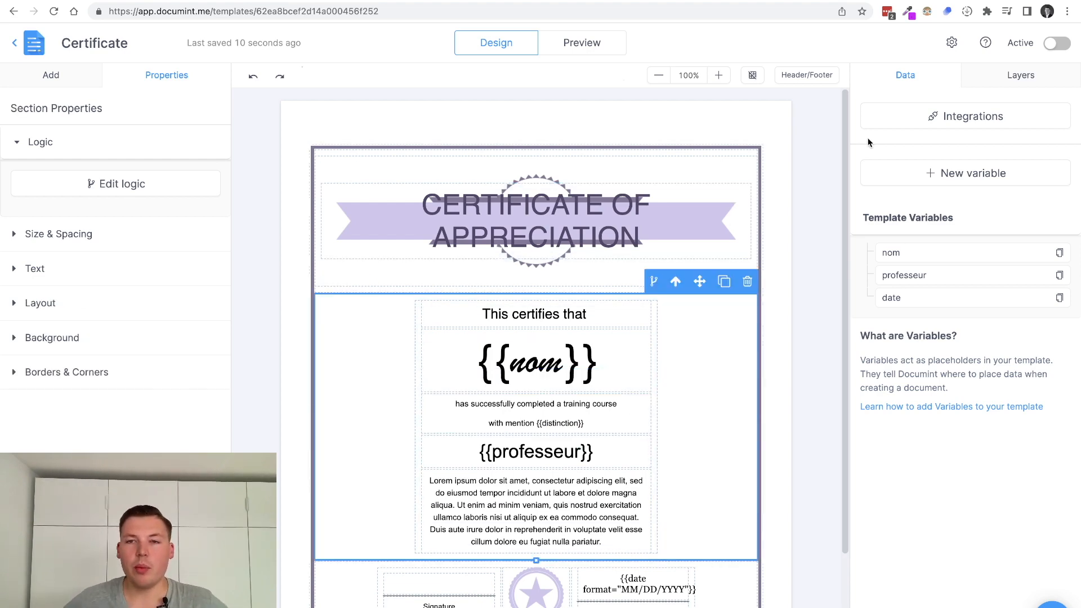
click(904, 127)
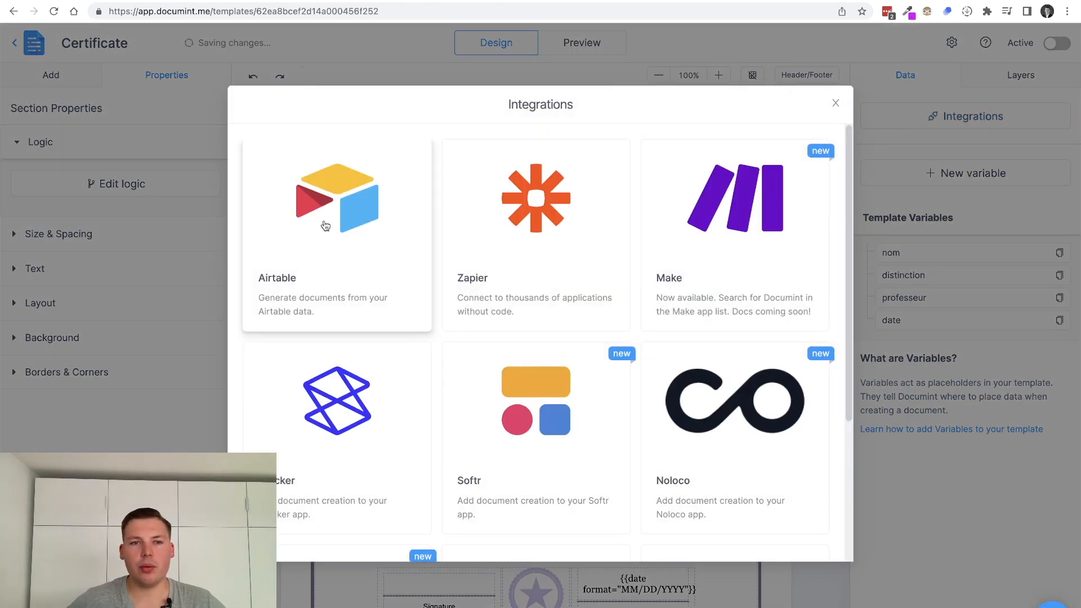
Review the Airtable integration's Automation Script, Generation Link and Native App options, ending at Generation Link's Table URL
click(322, 224)
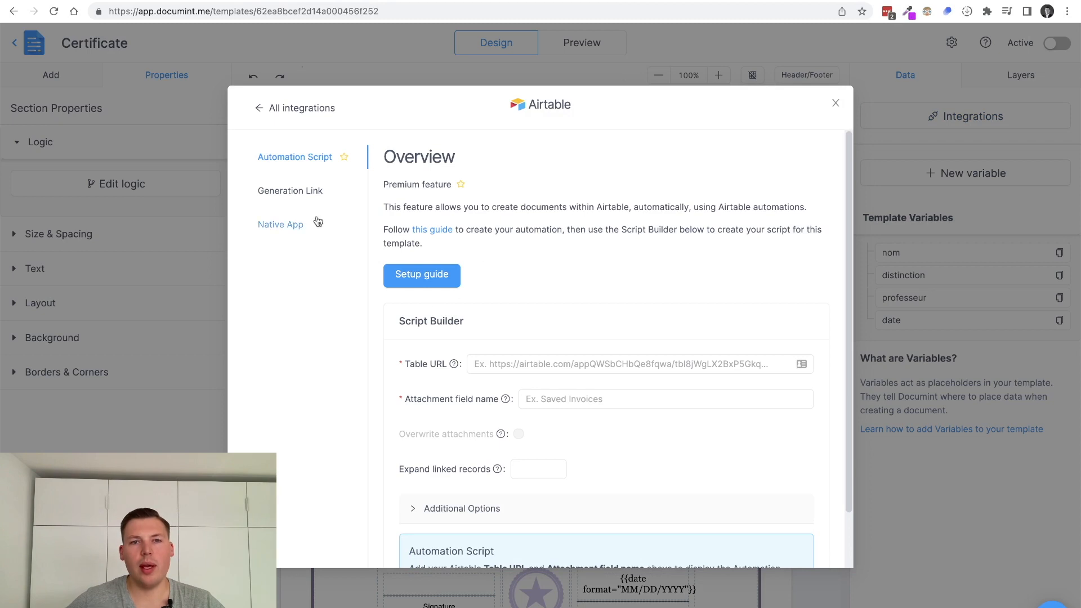
click(301, 192)
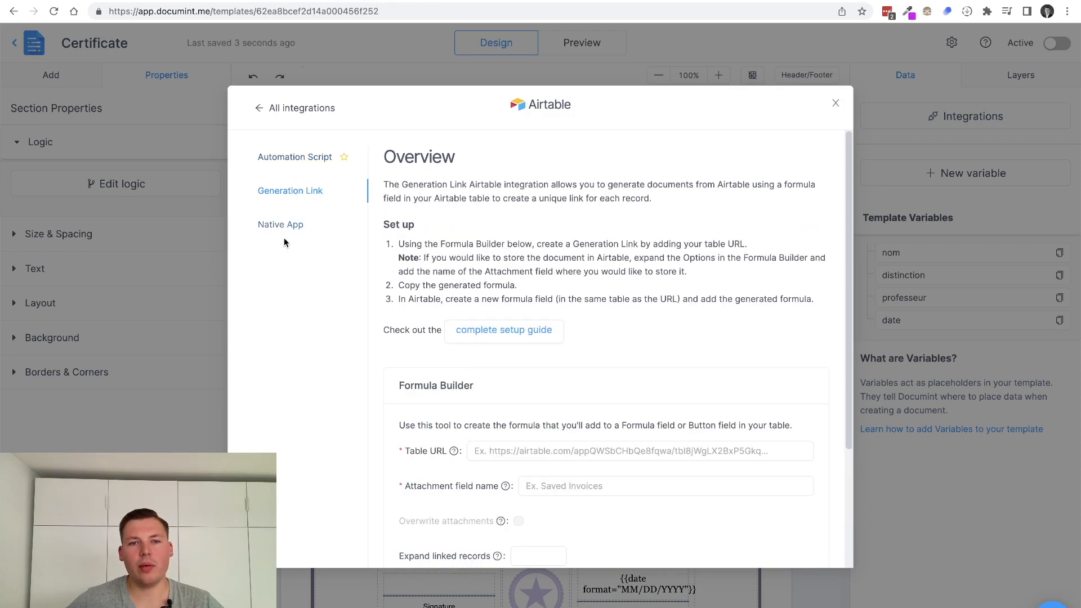
click(297, 159)
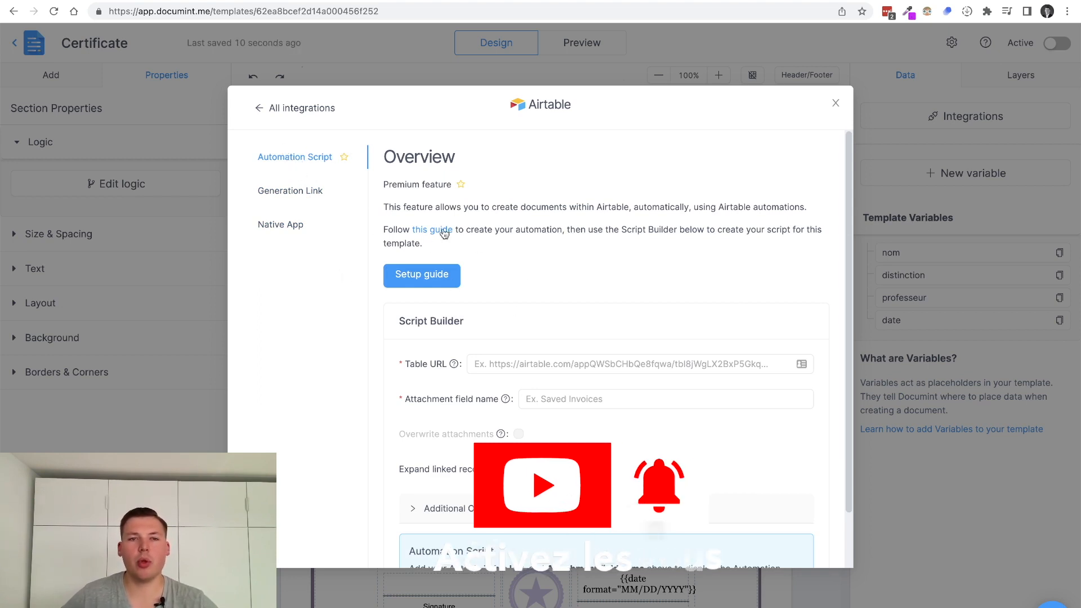
drag(385, 207, 746, 226)
click(696, 209)
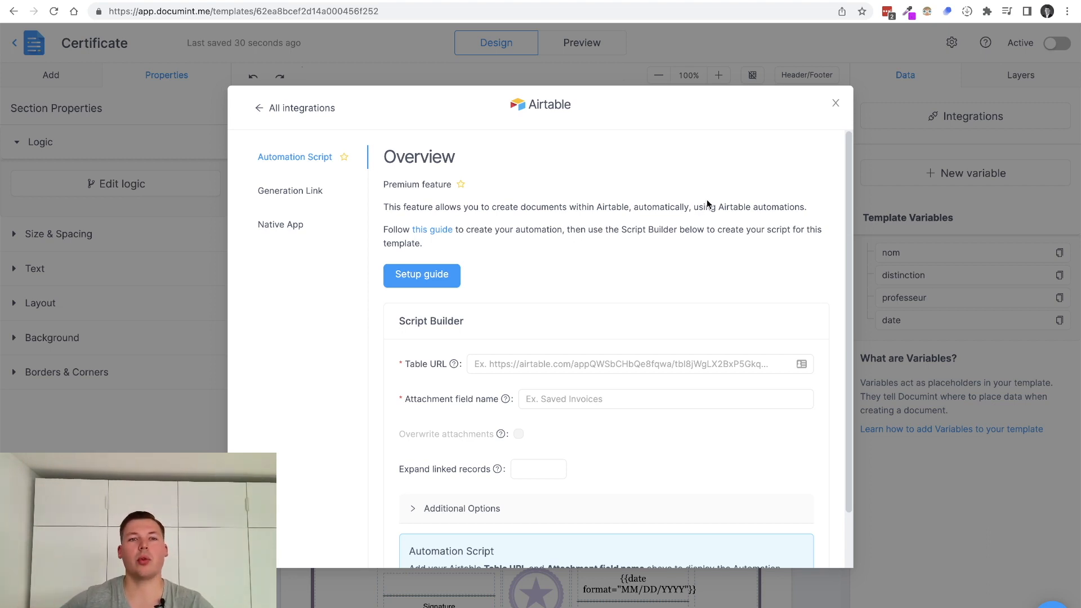
click(275, 189)
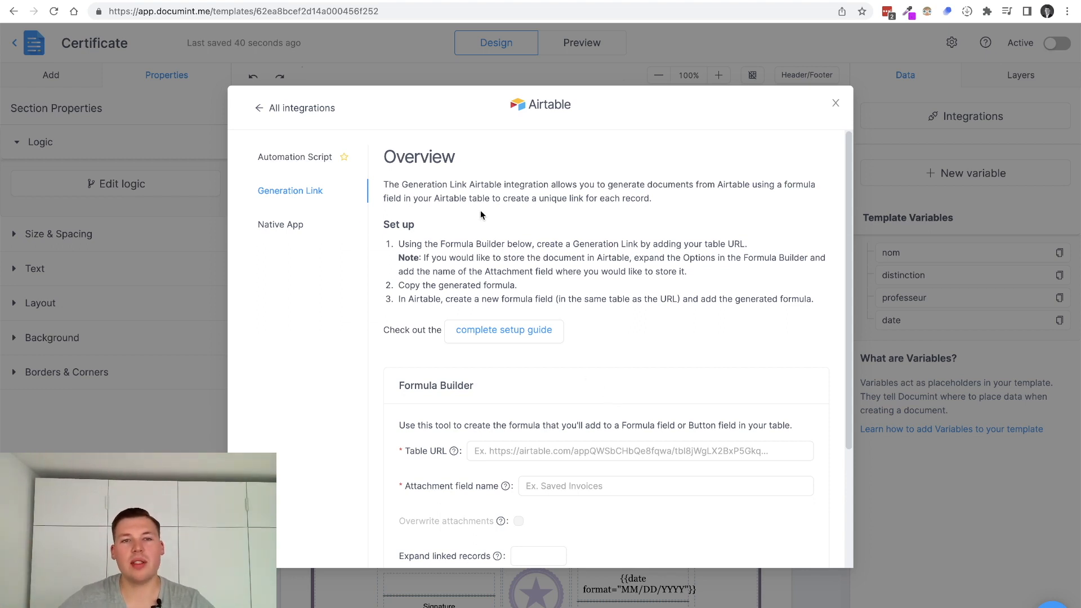
click(291, 223)
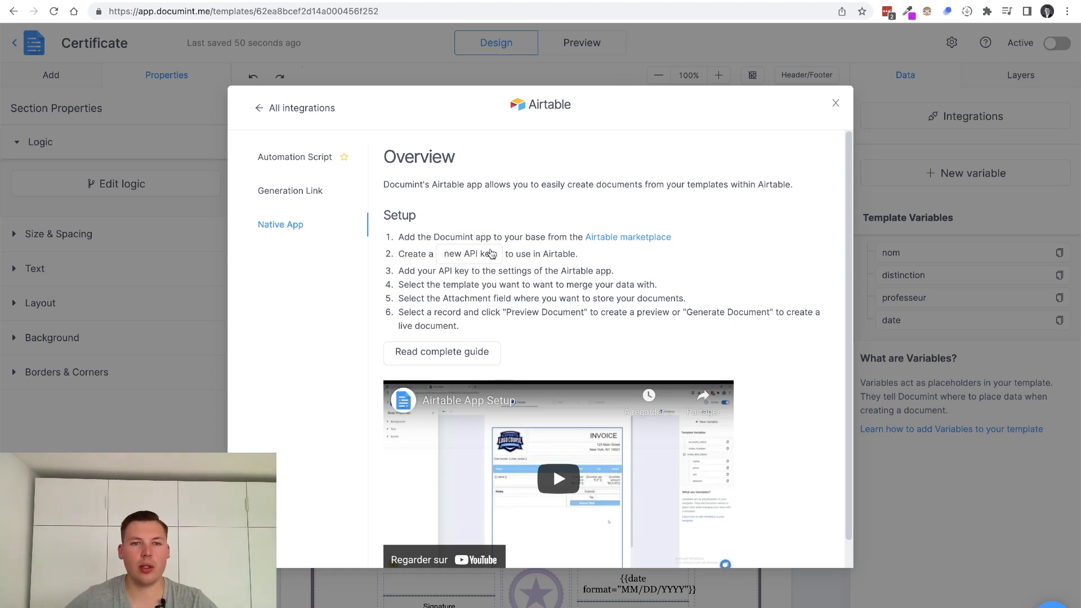
click(291, 193)
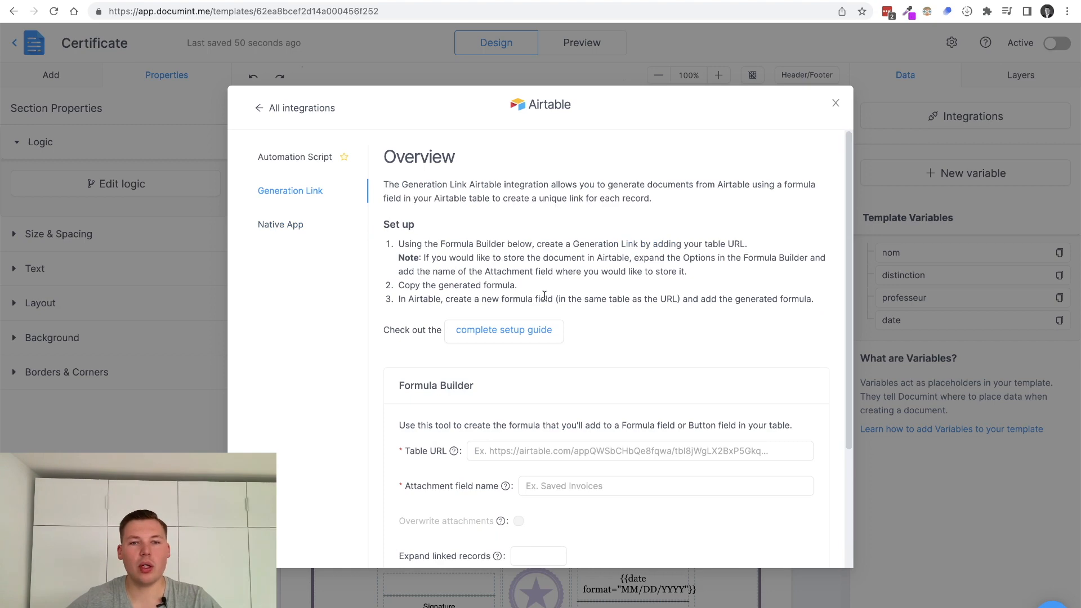
scroll(546, 253, down, 3)
click(507, 290)
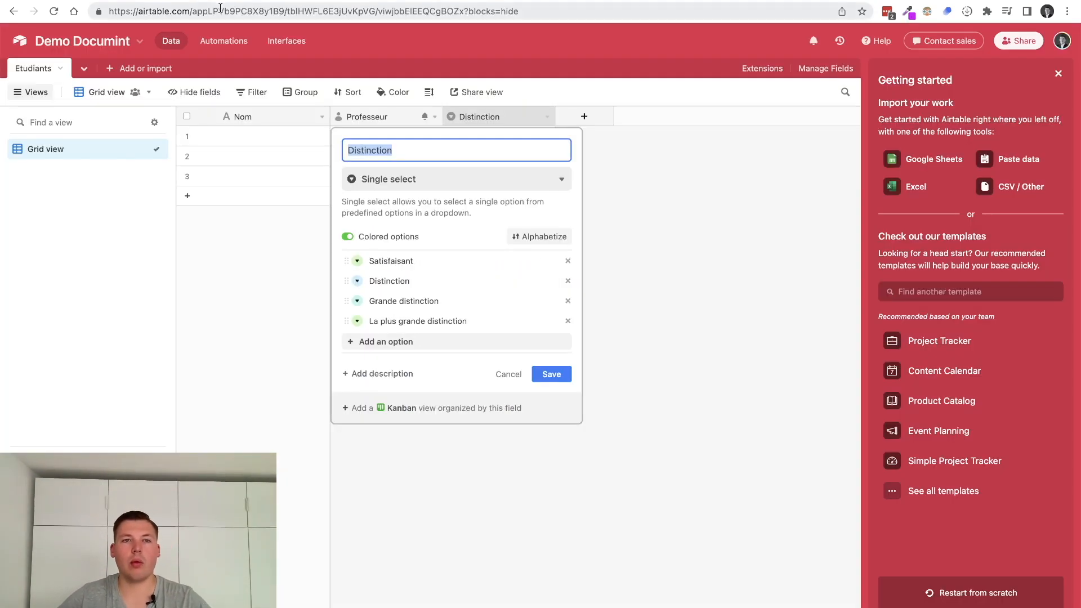
Copy the Etudiants table's web address and paste it into Documint's Table URL field
click(262, 306)
click(340, 15)
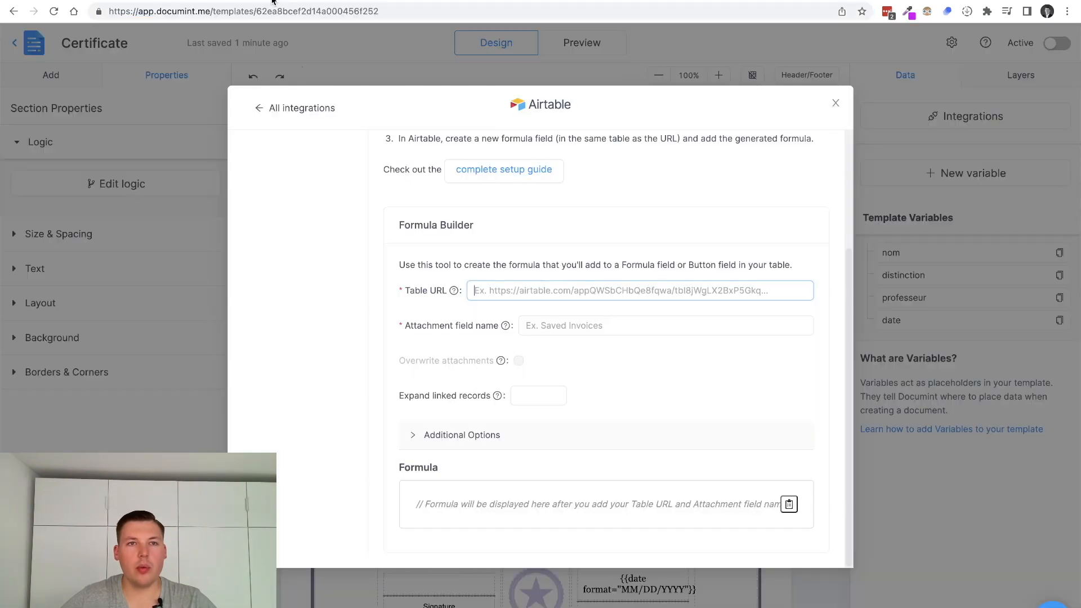
click(563, 291)
click(550, 325)
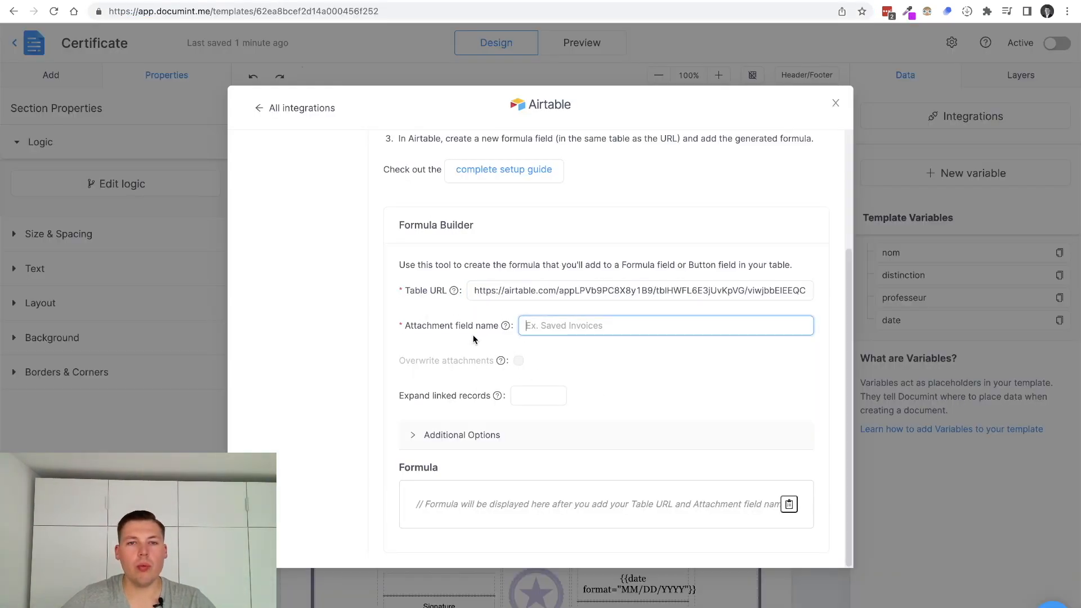
Create an Attachment field named Certificat in the Etudiants table, copying its name
mouse_move(505, 326)
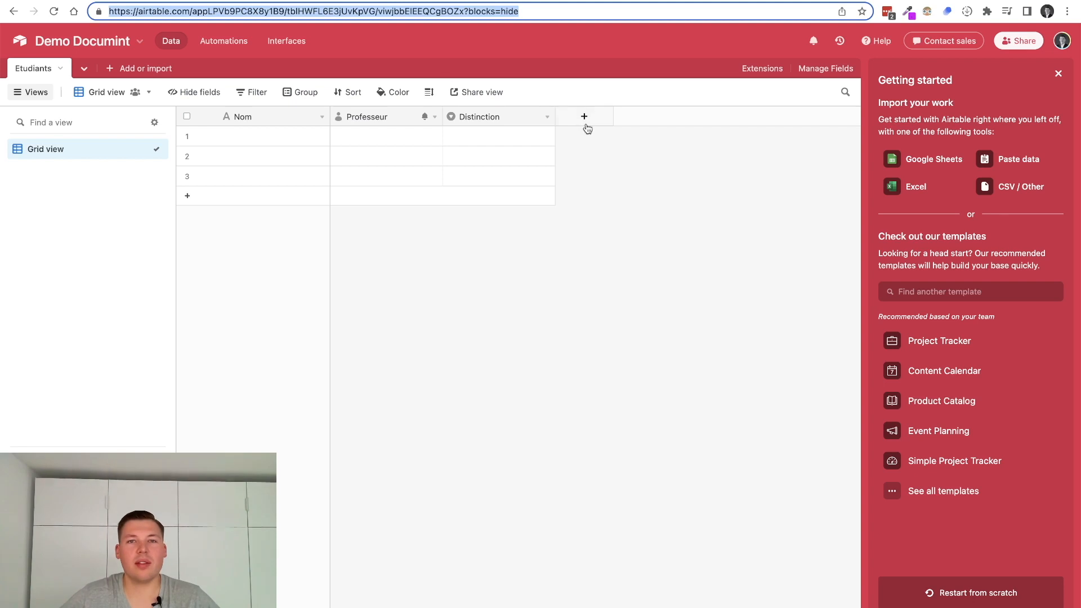
click(583, 117)
text(Certificat)
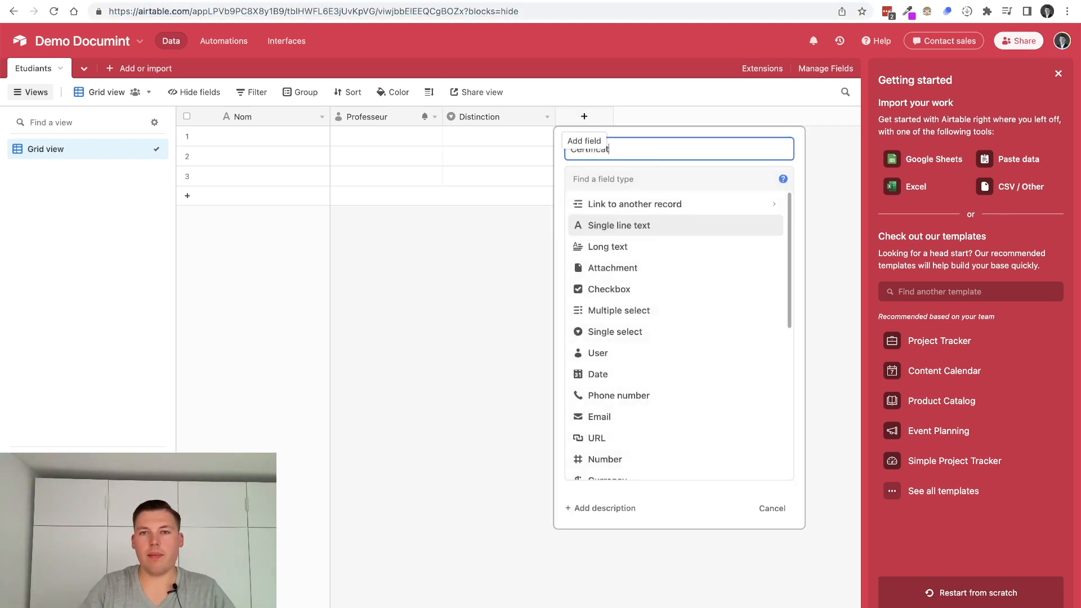
key(Tab)
text(at)
key(Return)
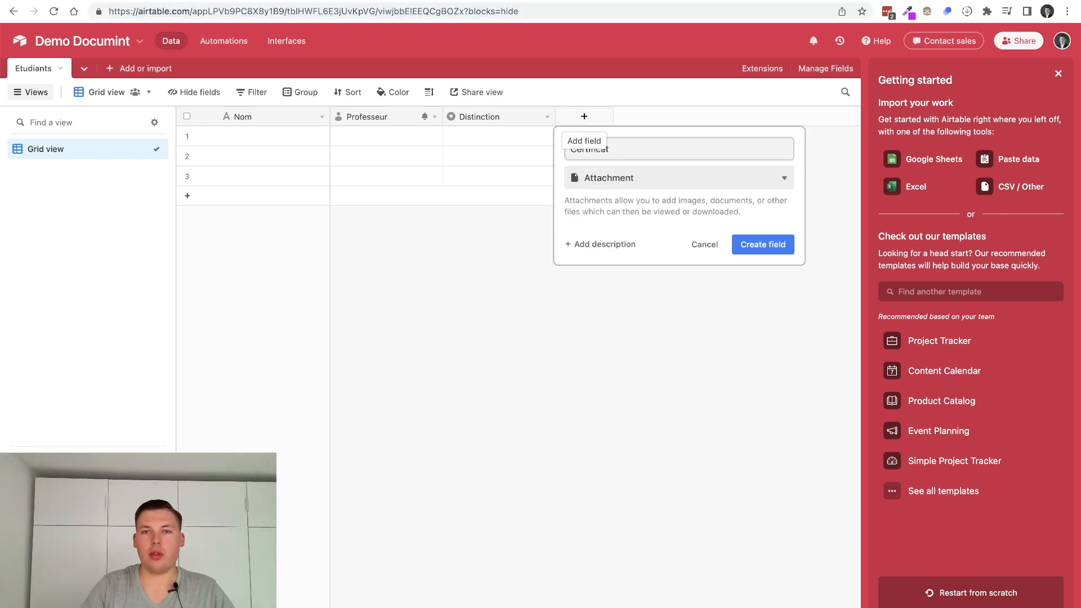
double_click(666, 148)
key(ctrl+c)
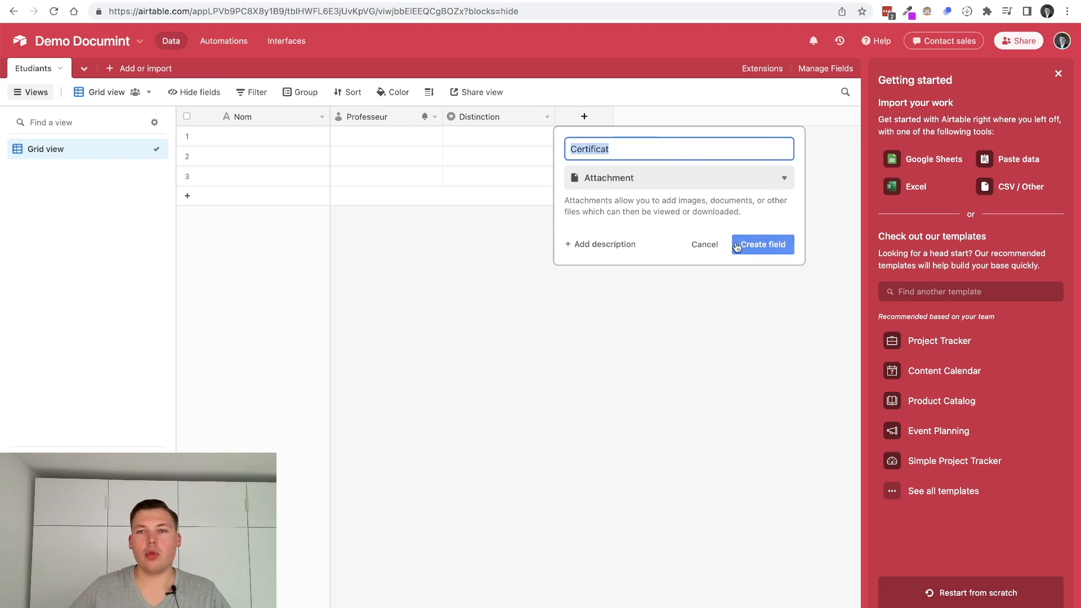
click(762, 244)
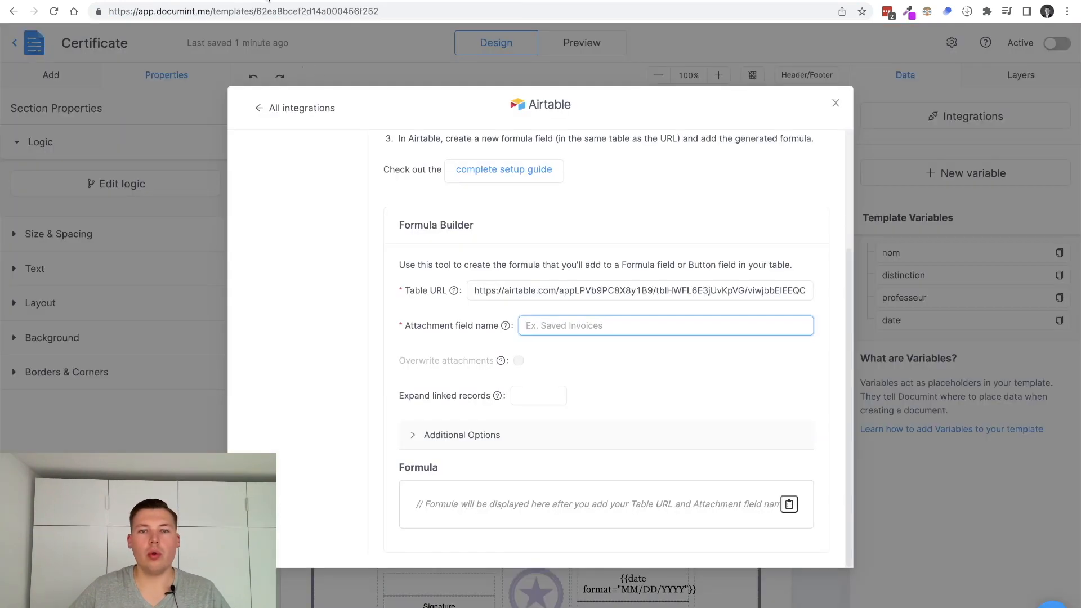
Set Certificat as attachment field, enable Overwrite attachments, leave Expand linked records blank, and copy the formula
key(ctrl+v)
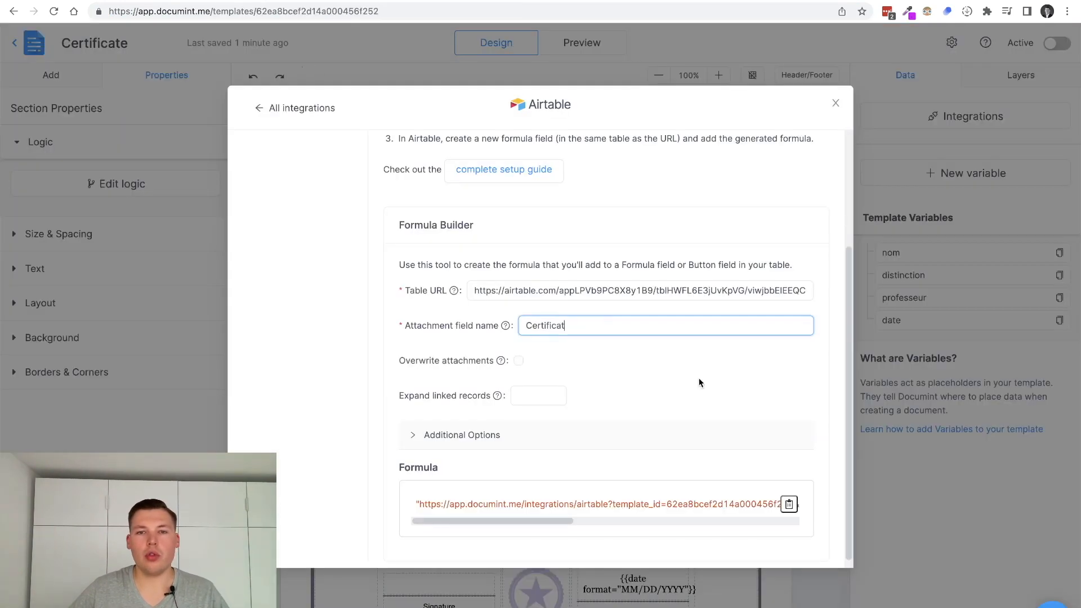
click(698, 378)
mouse_move(500, 360)
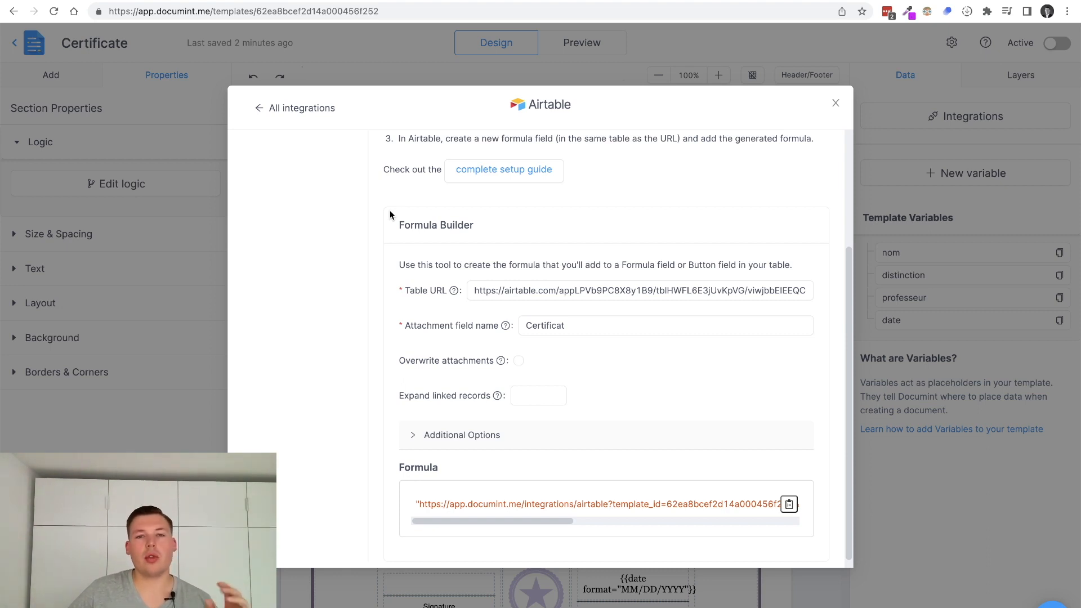
click(518, 362)
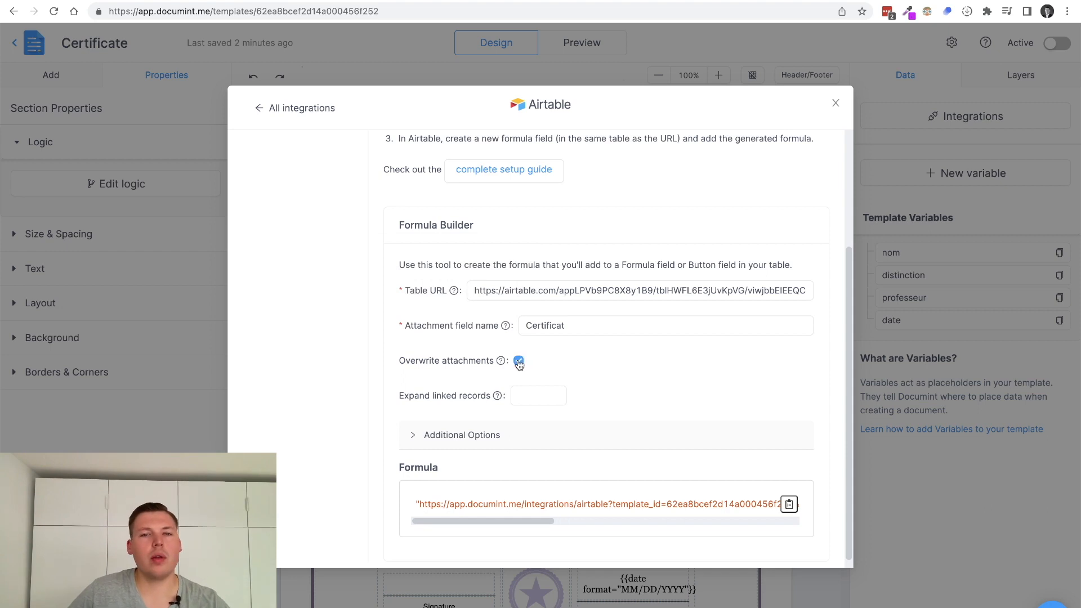
click(535, 397)
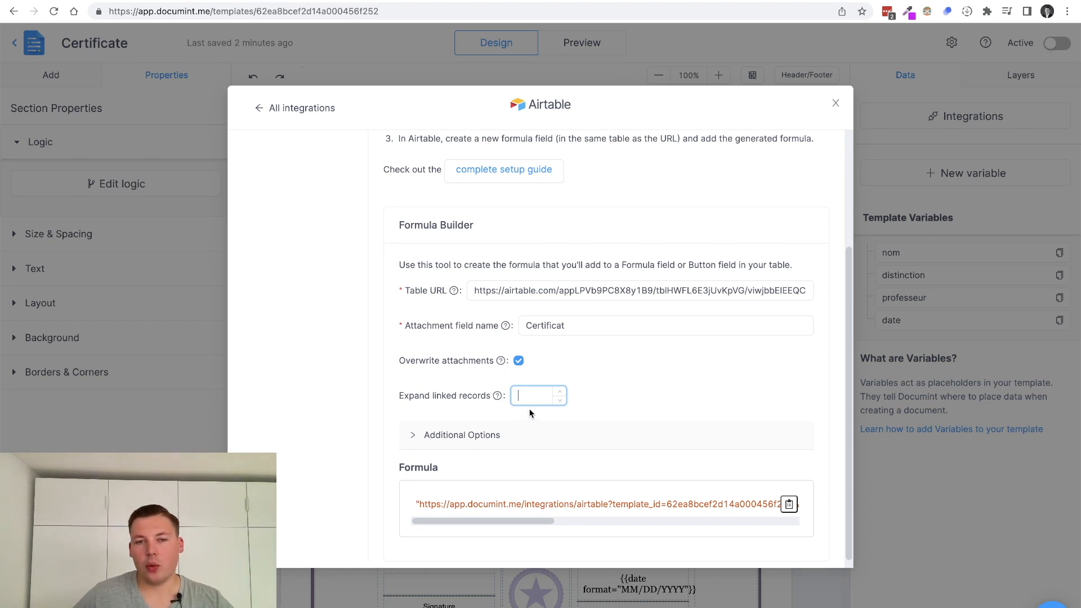
mouse_move(498, 395)
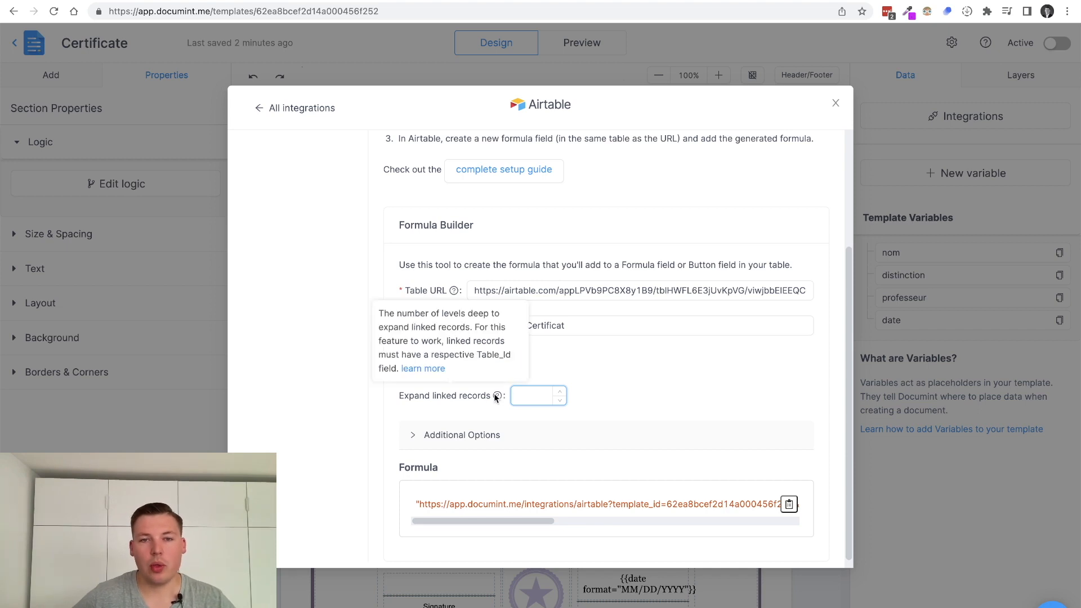
click(614, 403)
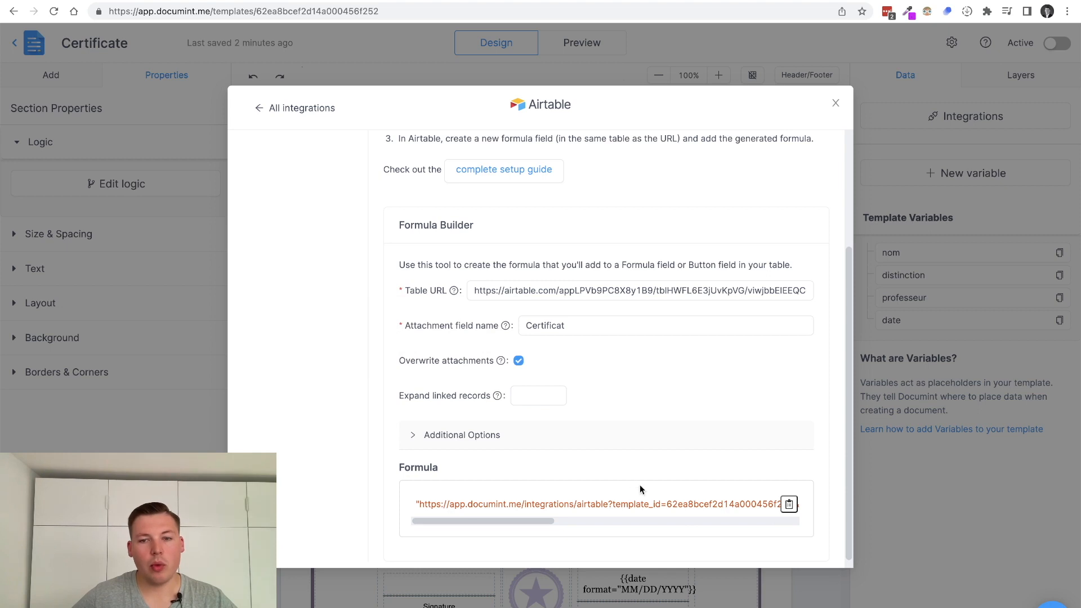
click(789, 504)
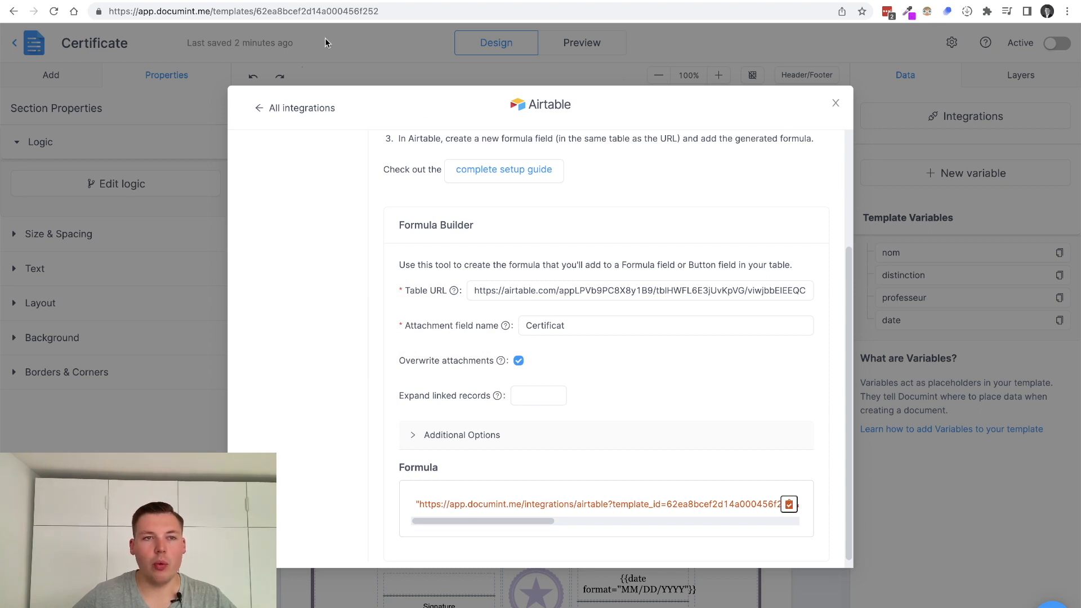
Start a Button field named Générer document with the label Générer
key(ctrl+Tab)
click(698, 115)
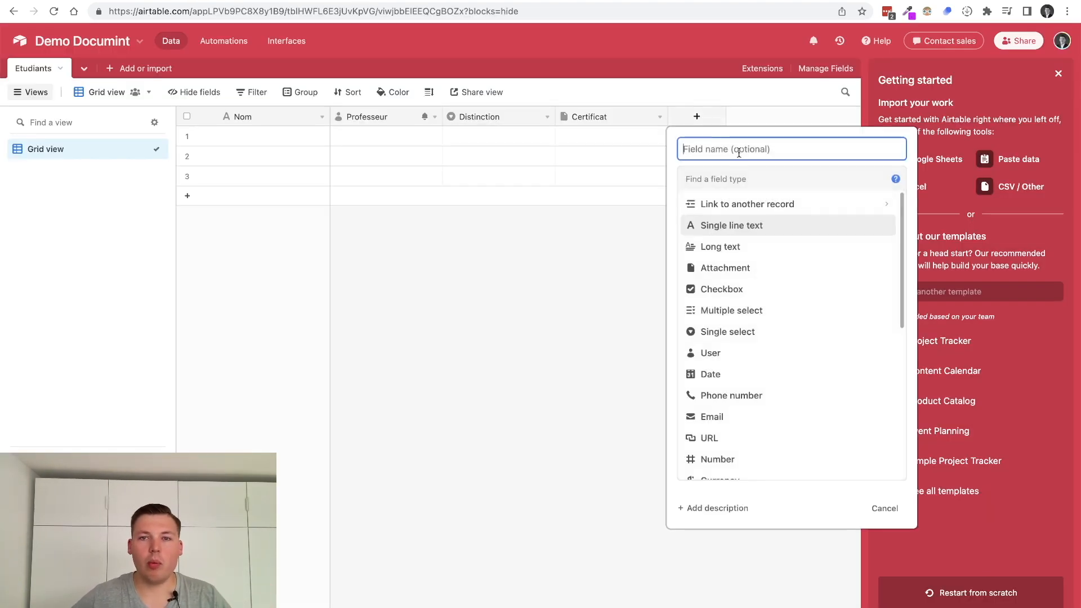
text(Géné)
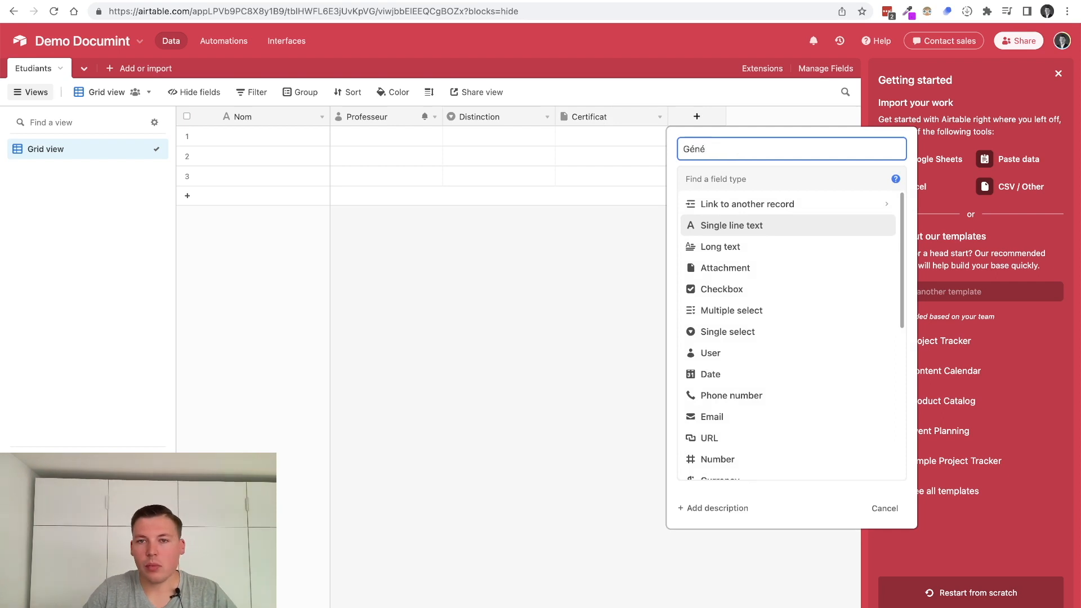
text(rer document)
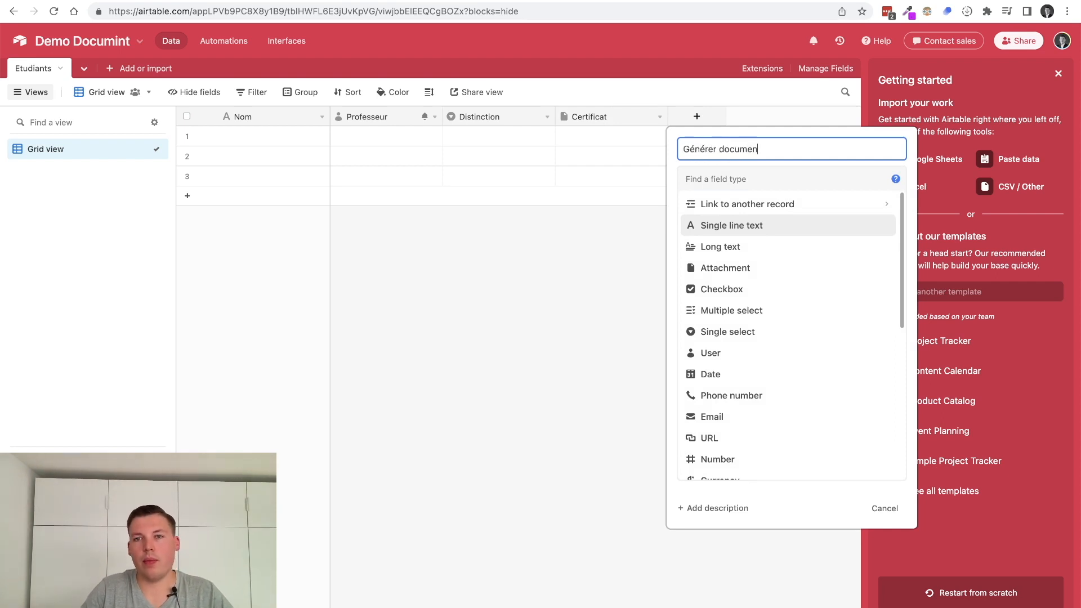
key(Tab)
text(bt)
key(BackSpace)
text(u)
key(Return)
key(Tab)
text(Générer)
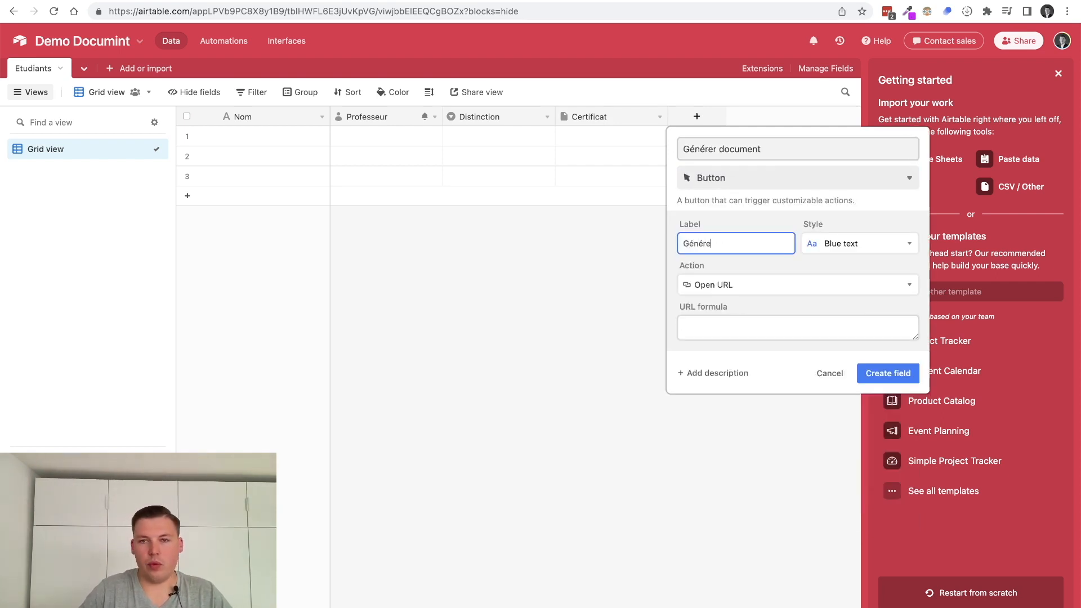
key(Tab)
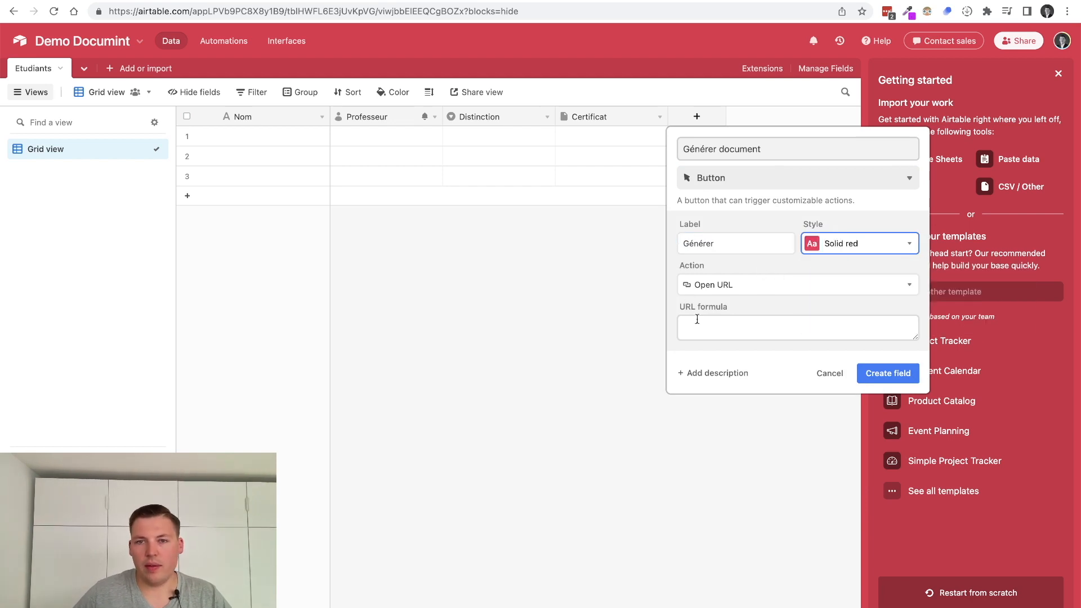
Paste the Documint generation formula as the button's URL, review its parts, and create the field
click(697, 319)
text(")
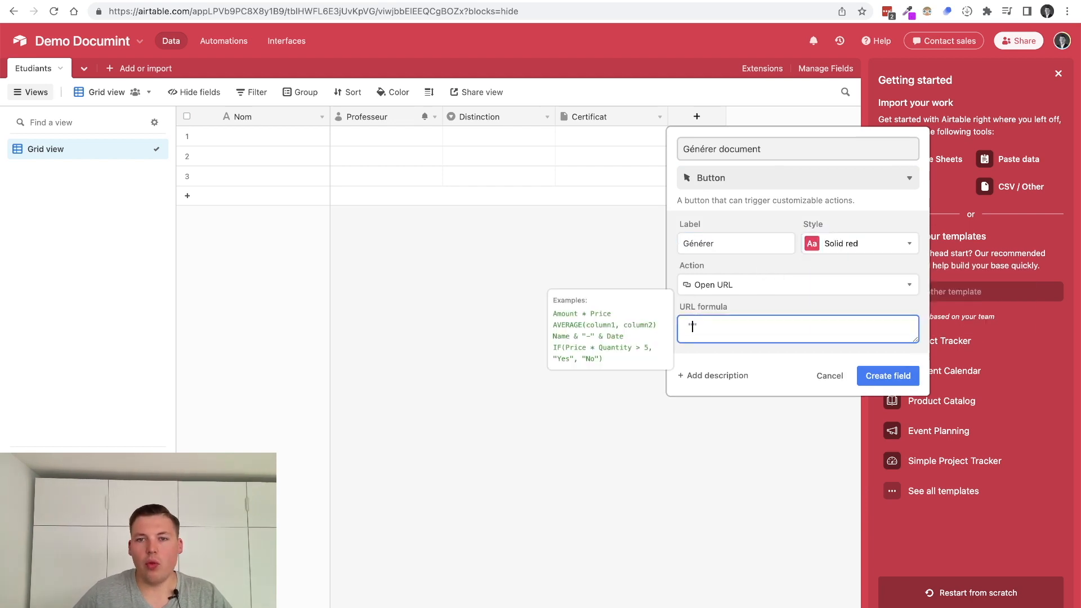
key(super+v)
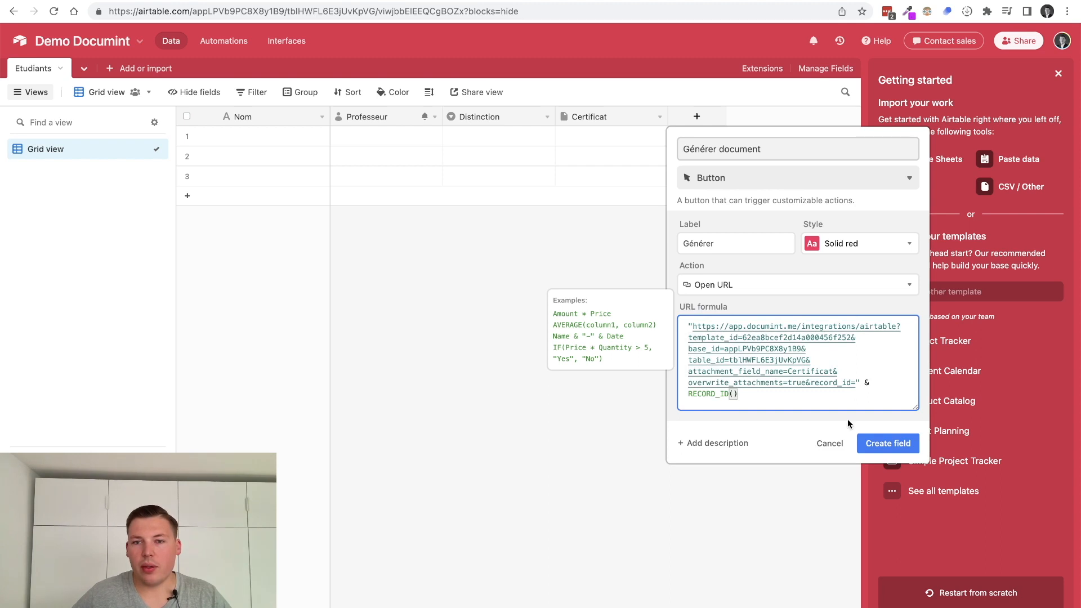
drag(702, 326, 881, 327)
click(896, 326)
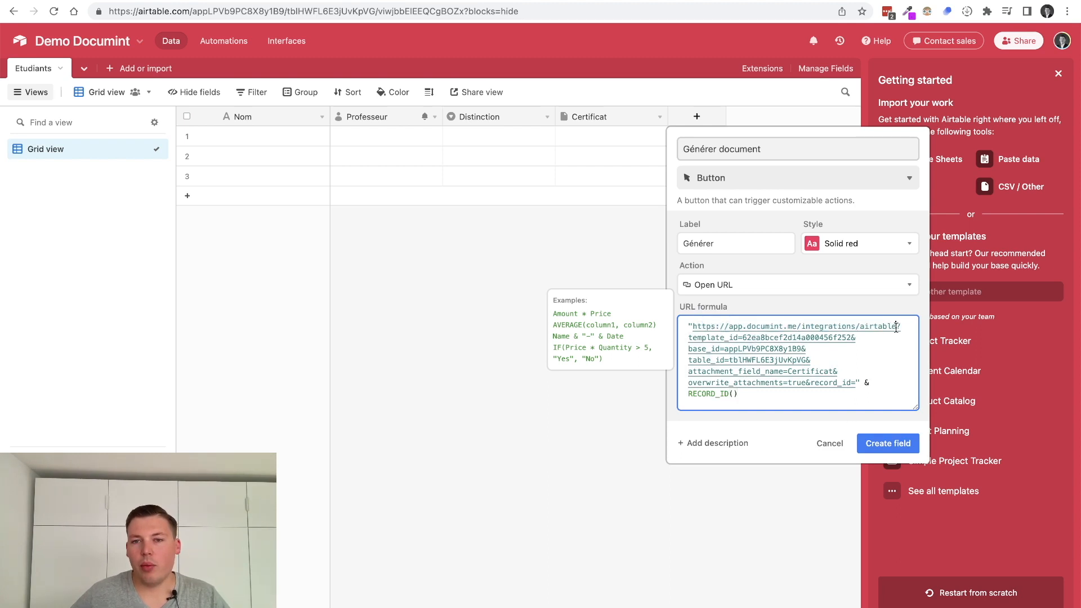
drag(751, 338, 859, 336)
drag(735, 349, 810, 360)
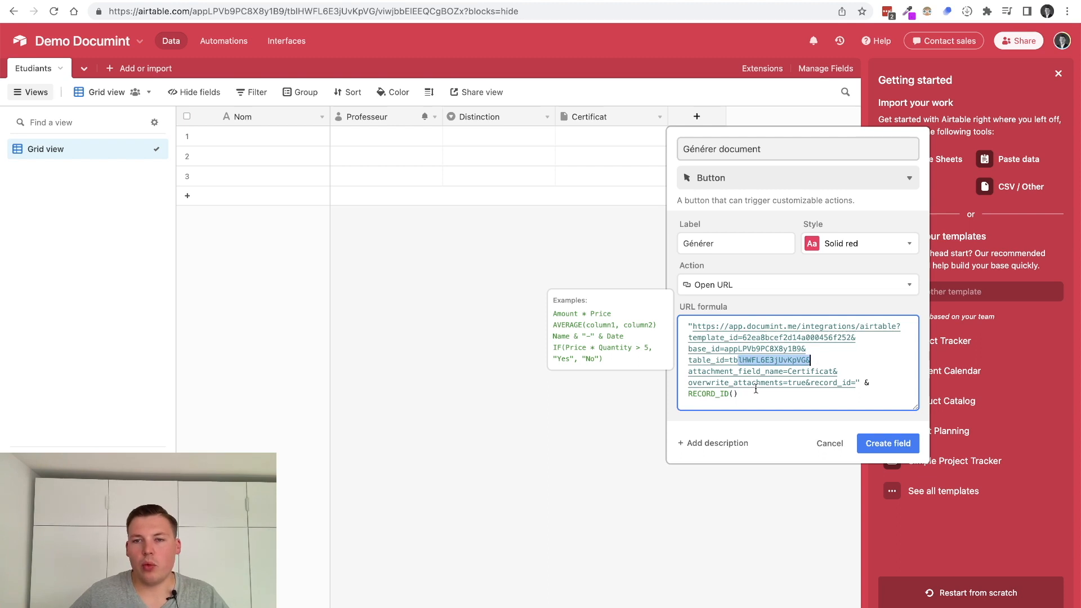
drag(706, 372, 851, 383)
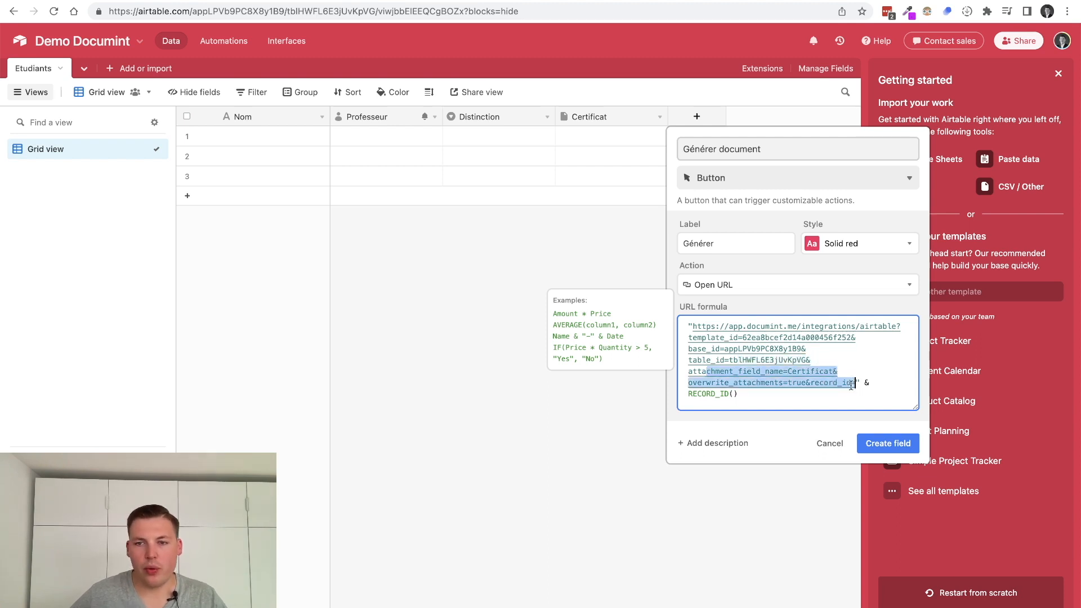
click(811, 383)
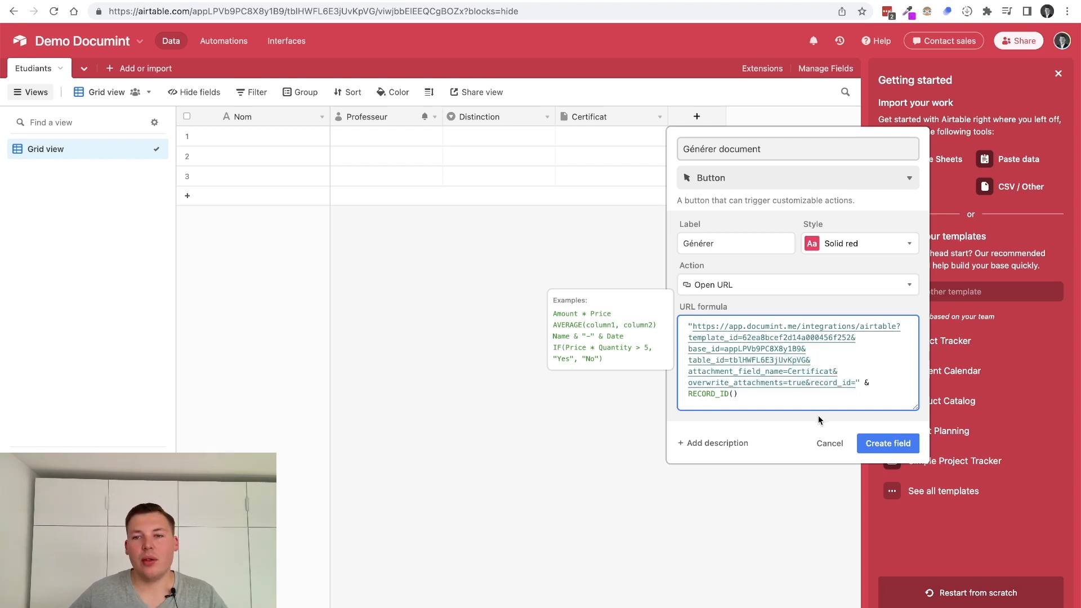
click(884, 444)
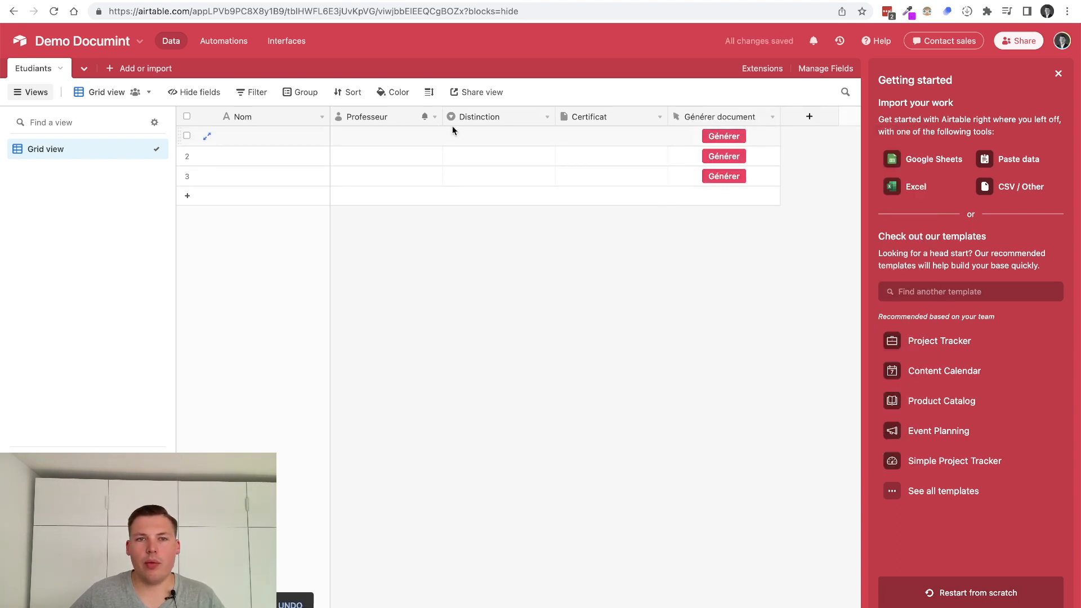
Fill row 1 with a student's name, assign a teacher as Professeur, and set Distinction to Satisfaisant
click(272, 133)
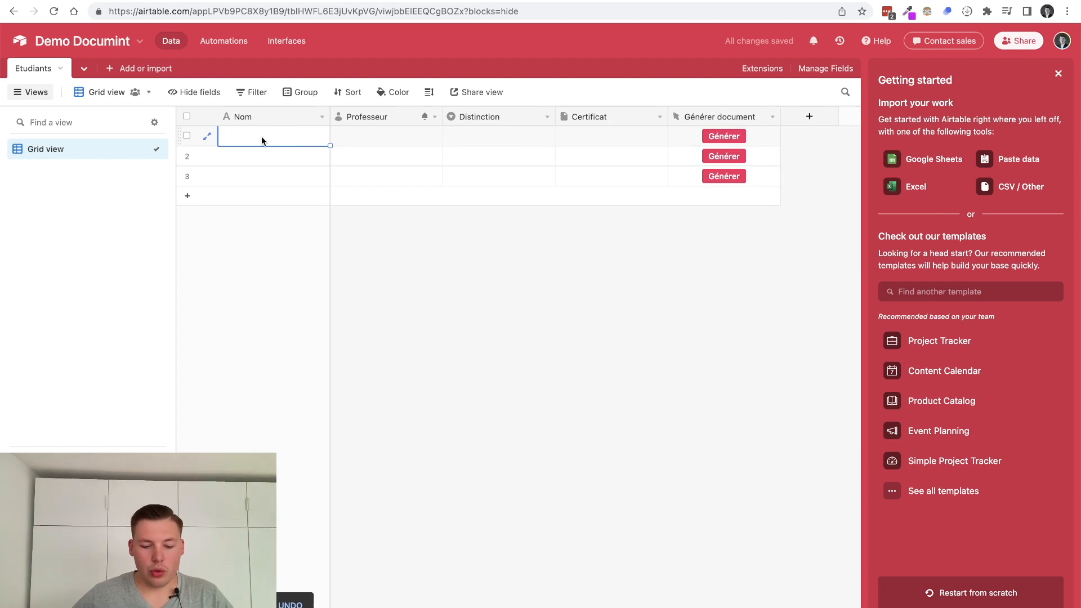
text(Florian)
key(Tab)
click(352, 139)
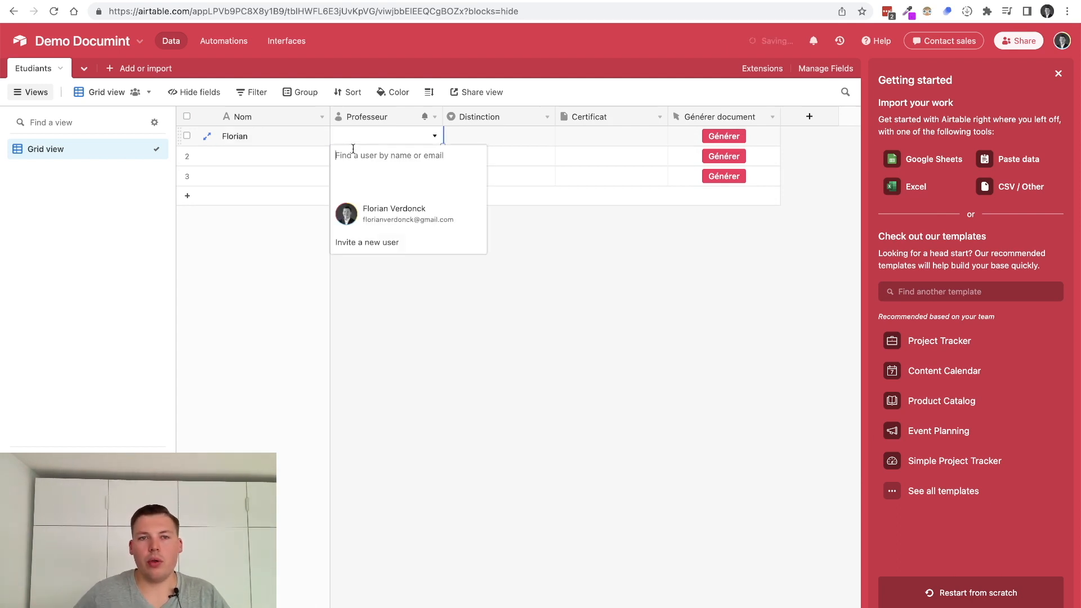
click(376, 213)
click(512, 141)
click(512, 139)
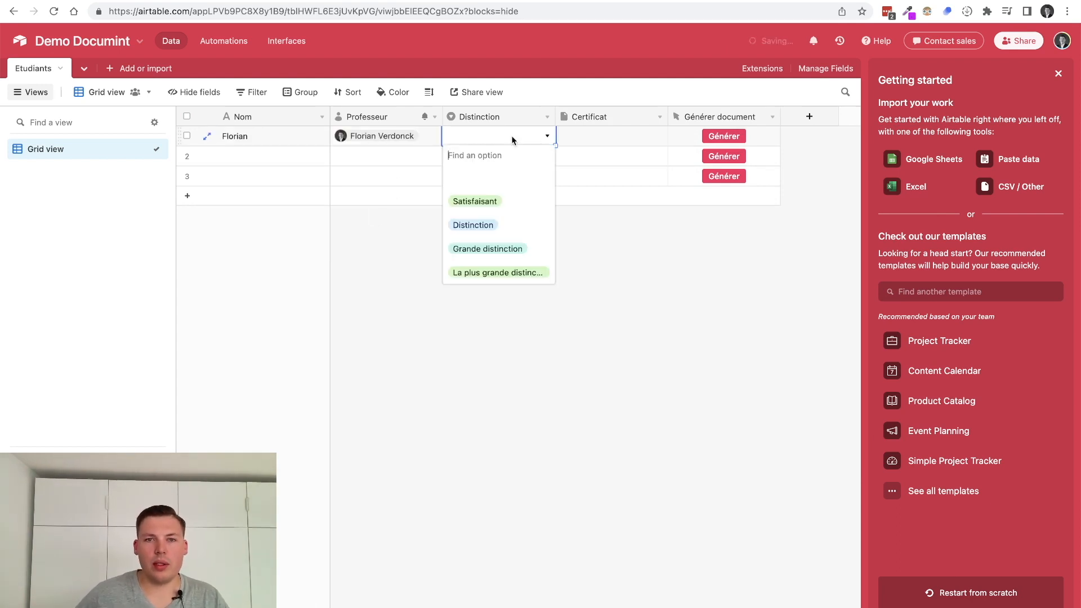
click(482, 201)
click(598, 145)
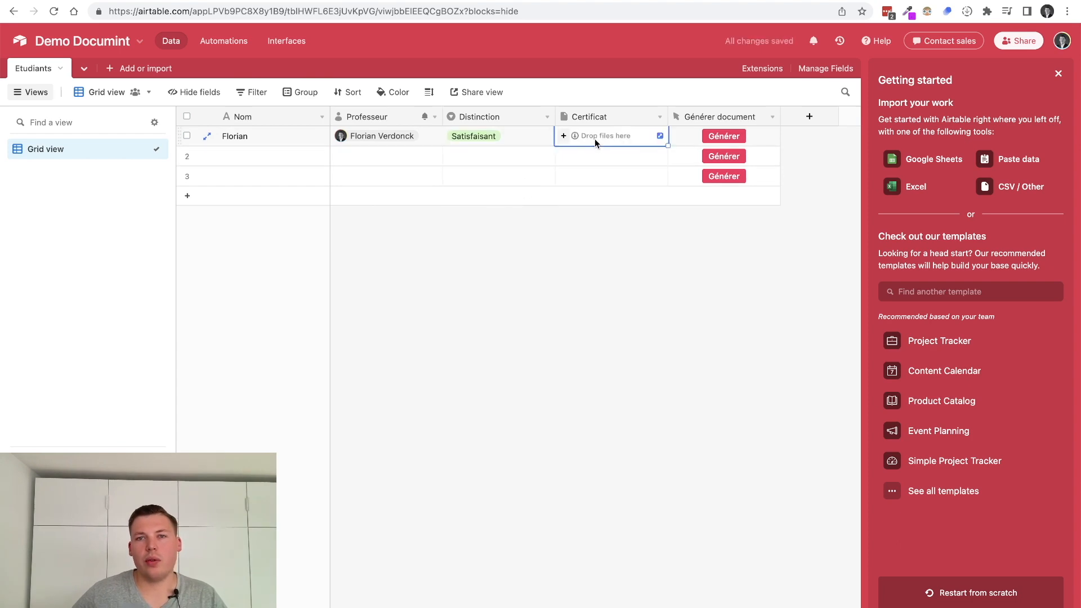
click(586, 282)
Close Documint's Airtable integration and Integrations dialogs, check the template's date footer, and return to Airtable
click(260, 1)
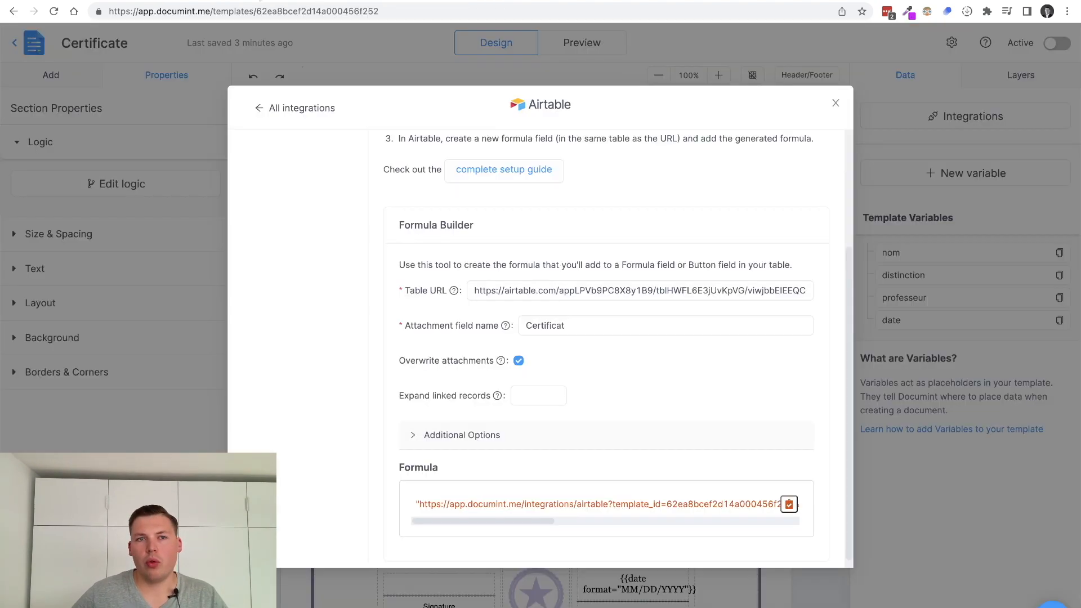
scroll(443, 327, up, 10)
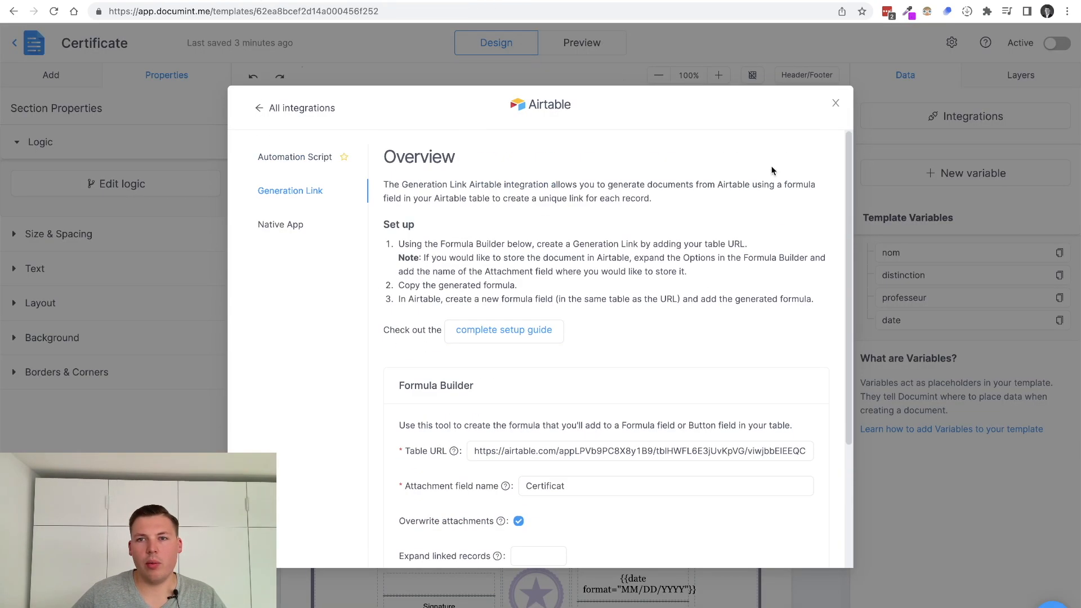
click(836, 104)
click(838, 105)
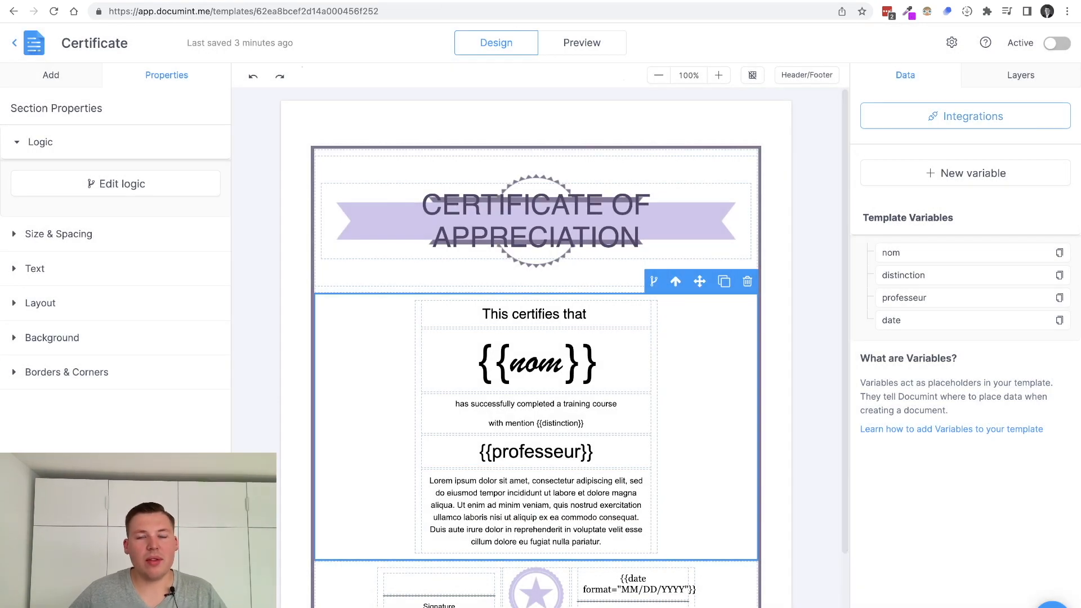
click(428, 0)
click(266, 1)
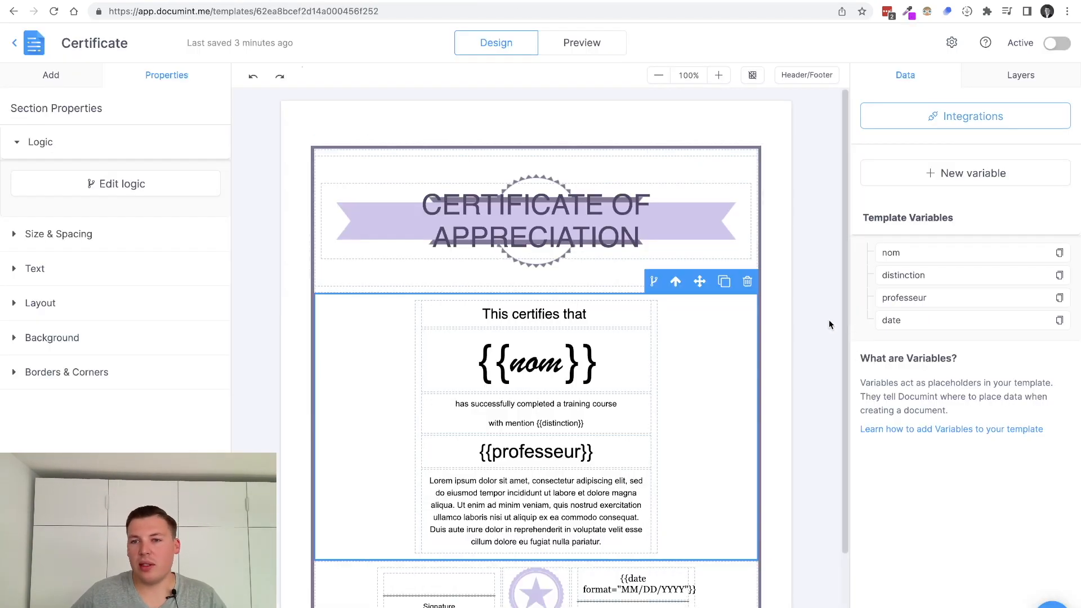
scroll(613, 483, down, 2)
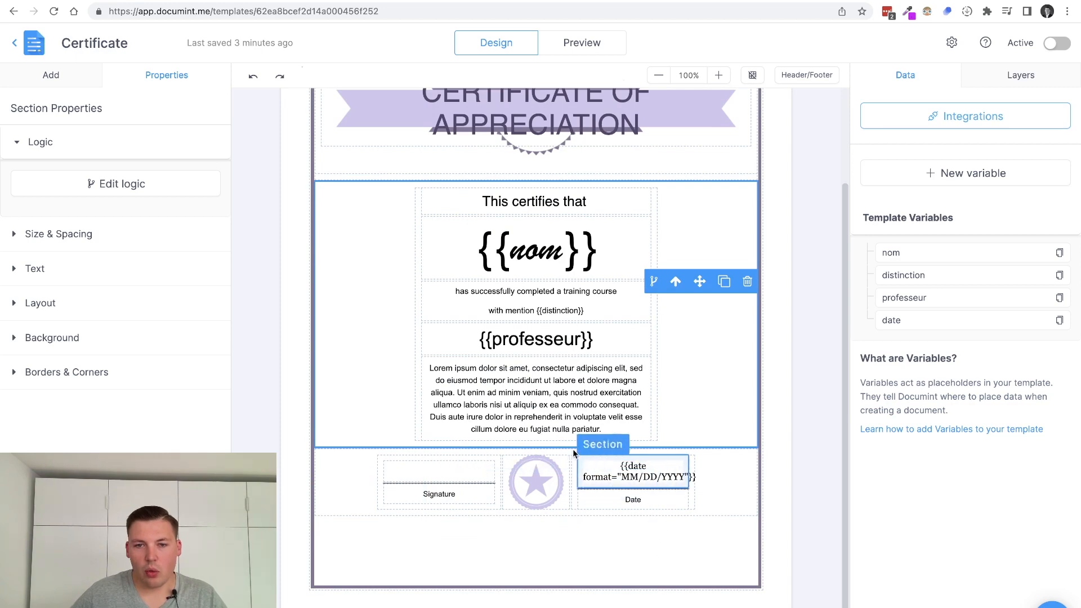
click(168, 1)
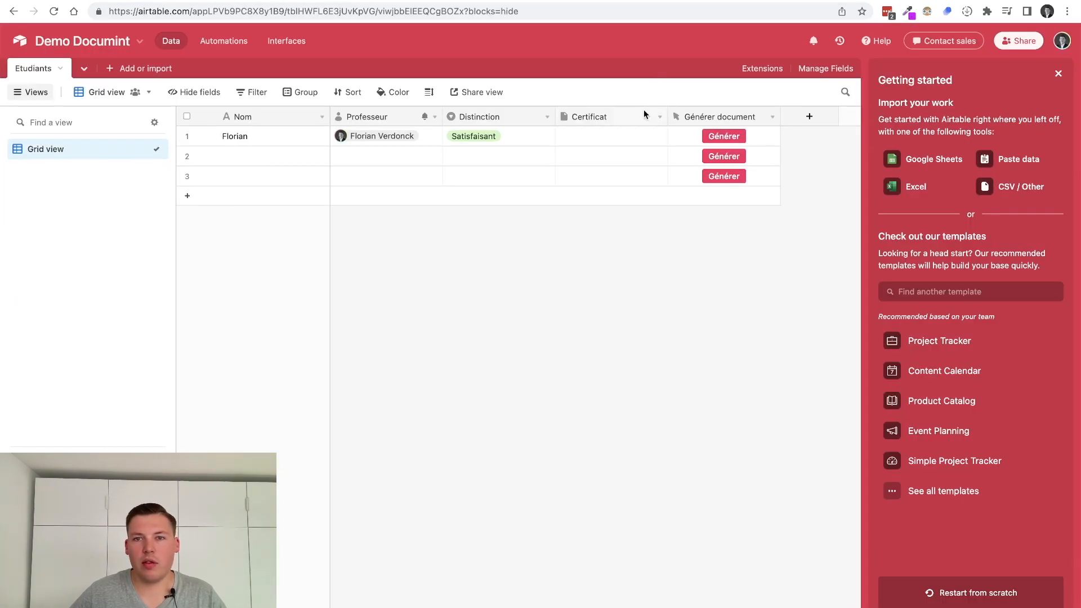
Add a new Date-type field named 'Date' to the table
click(809, 117)
text(Date)
key(Tab)
text(dat)
key(Return)
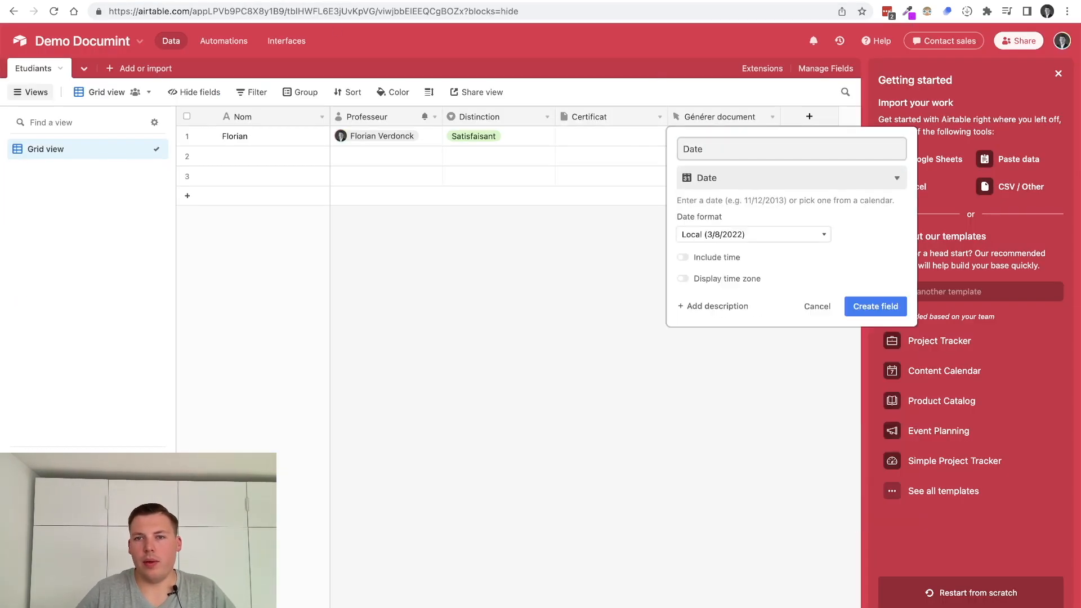
click(876, 306)
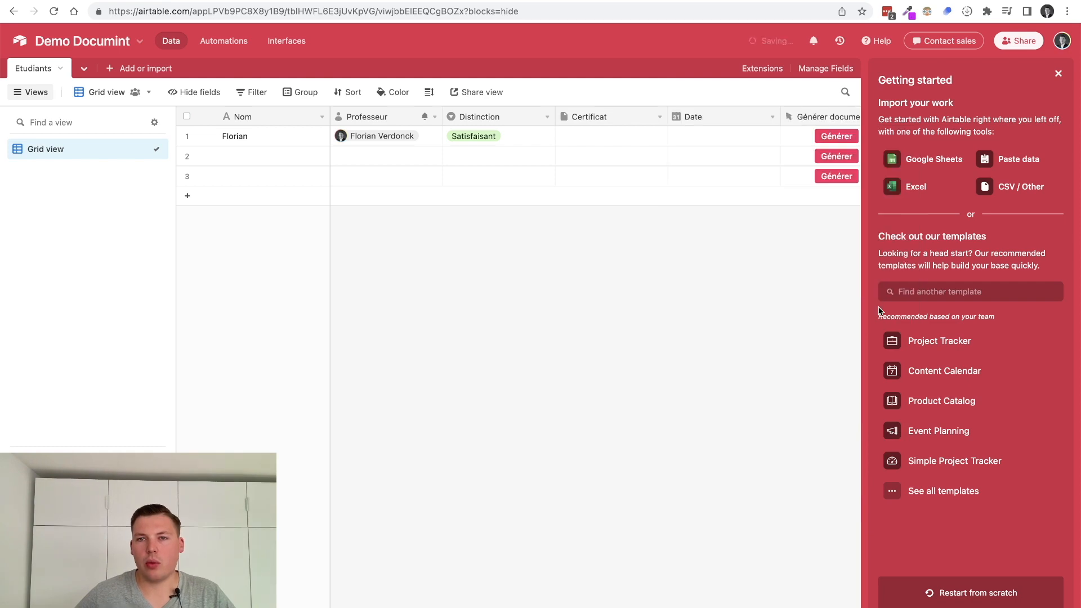
Set row 1's date to 25/8/2022 and generate its certificate
double_click(716, 138)
click(768, 248)
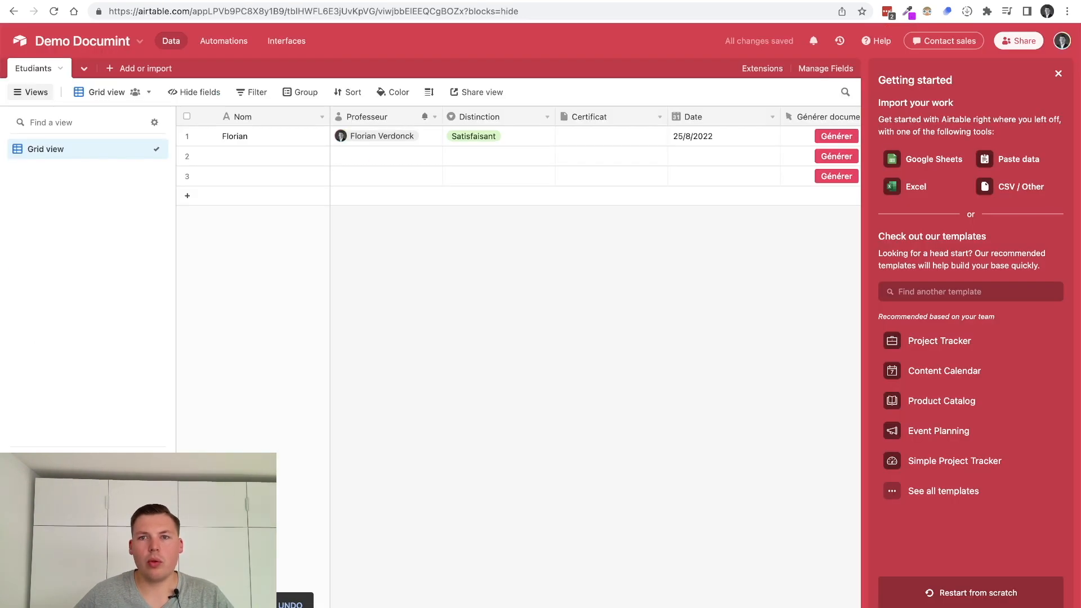
click(825, 135)
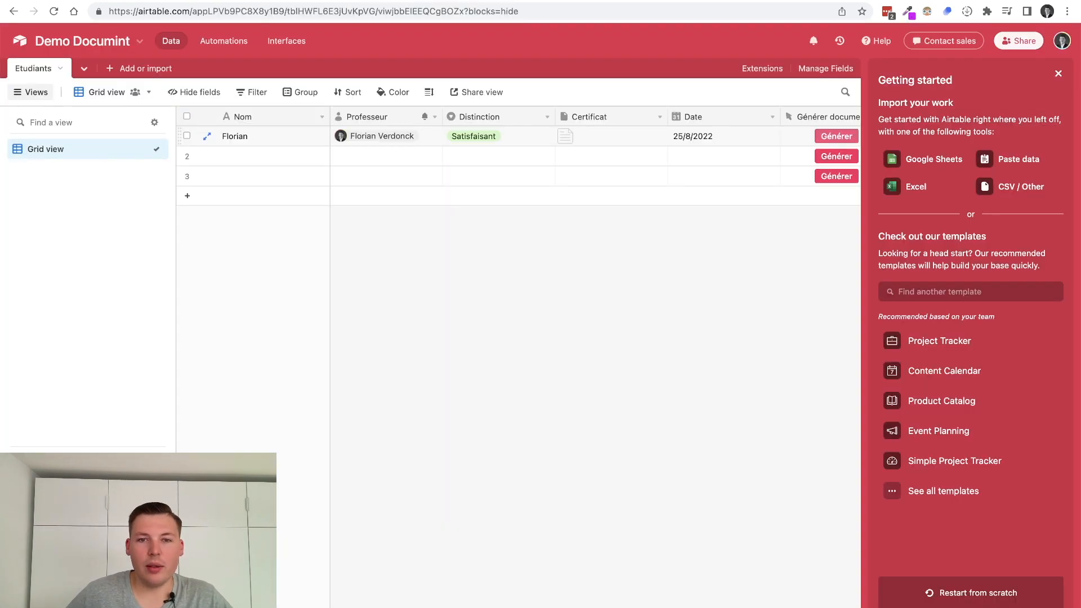
Inspect row 1's Professeur cell and the Professeur field settings, leaving them unchanged
click(380, 138)
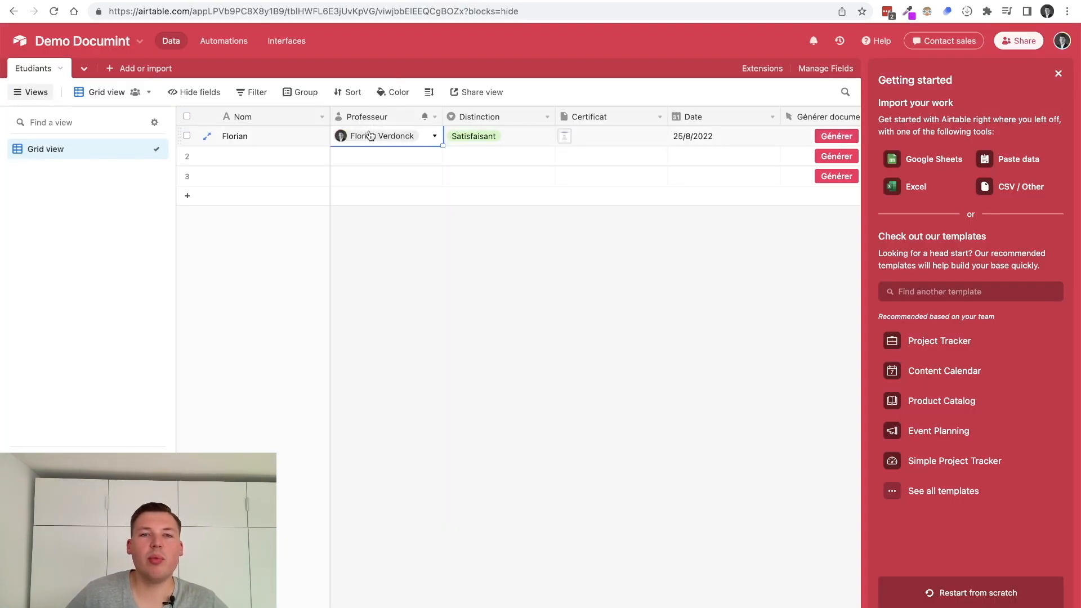
click(374, 140)
click(540, 343)
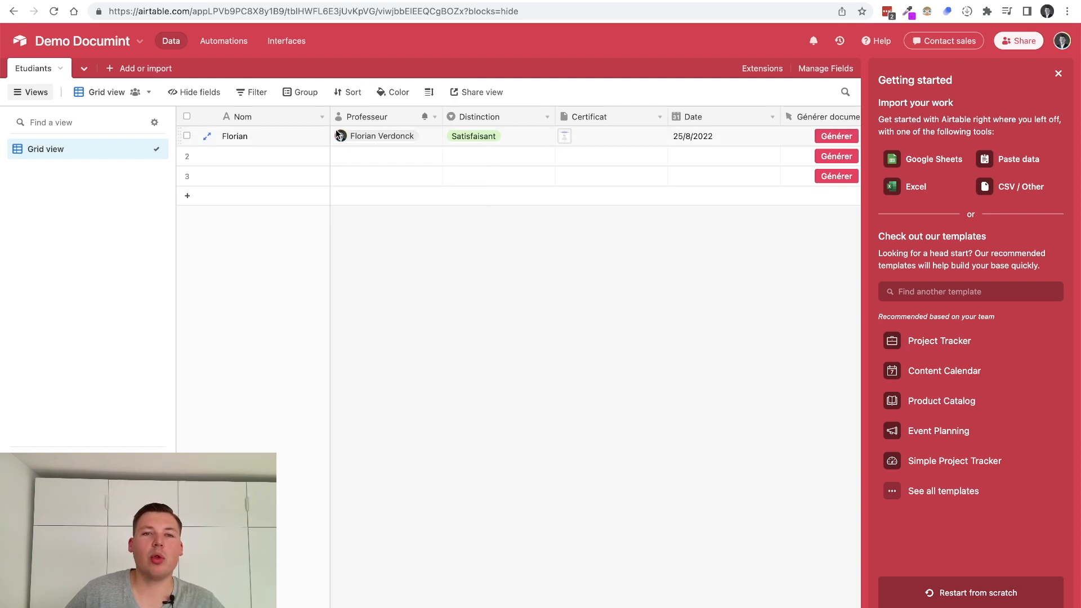
click(364, 121)
double_click(363, 119)
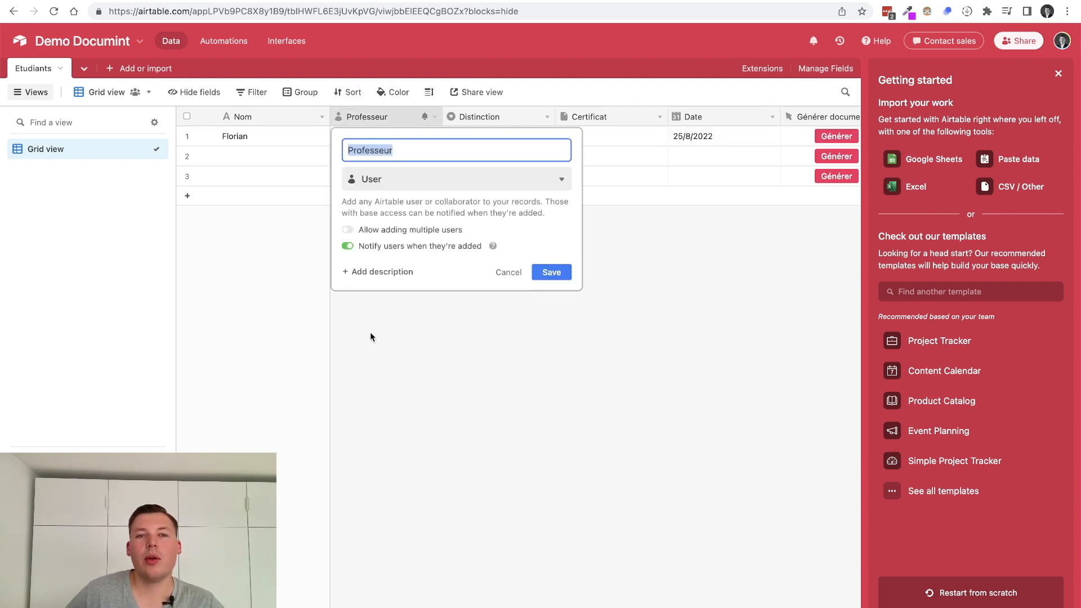
click(370, 332)
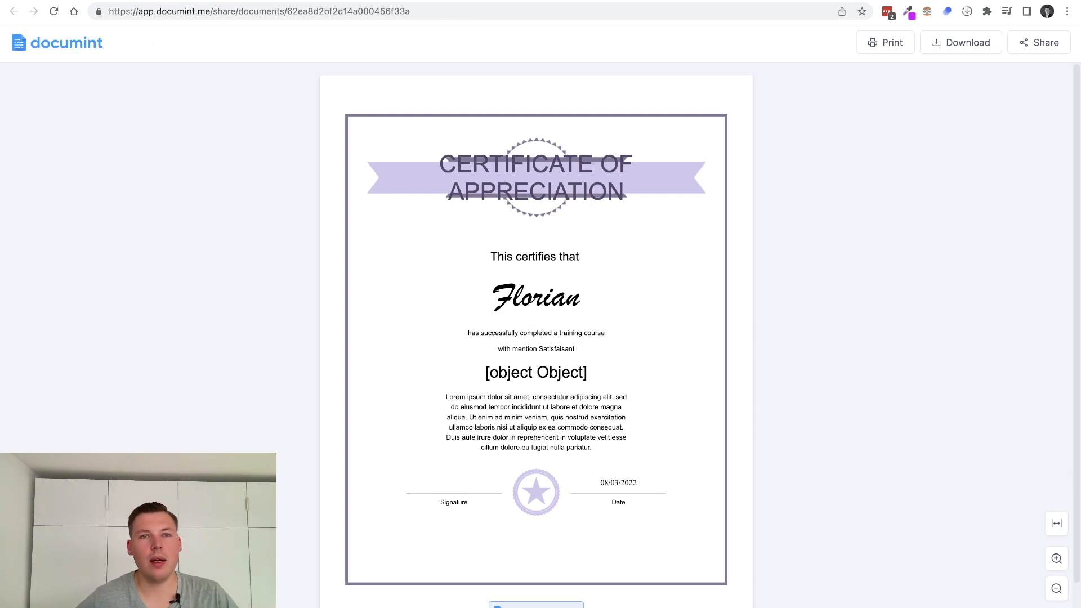
Change the teacher placeholder to {{professeur.name}} and regenerate the certificate from Airtable
click(459, 1)
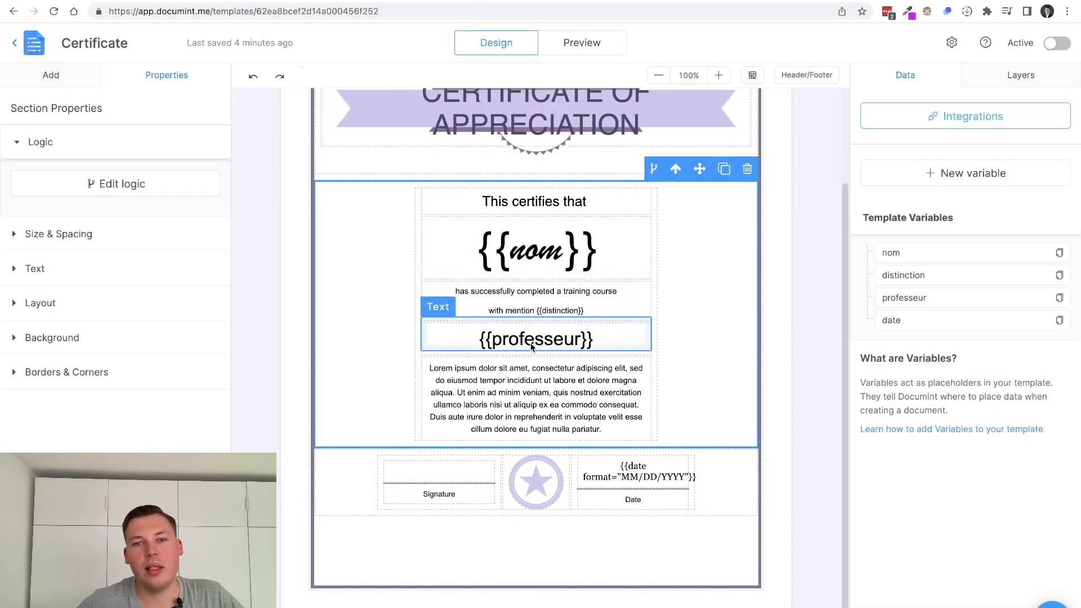
click(581, 339)
text(.anme)
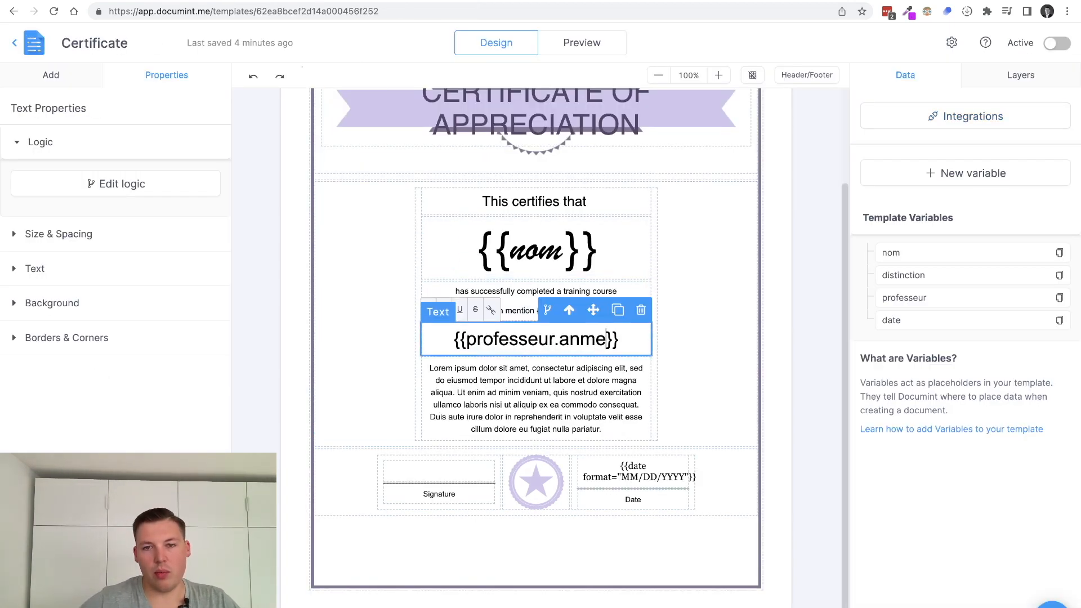
key(BackSpace)
key(BackSpace)
key(BackSpace)
key(BackSpace)
text(name)
click(691, 292)
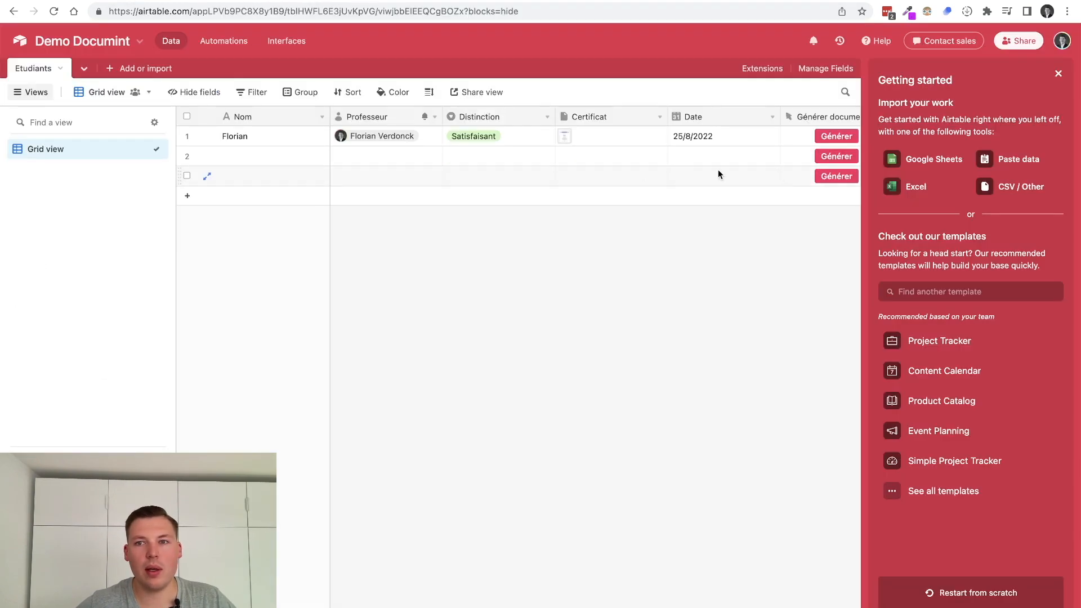
click(825, 138)
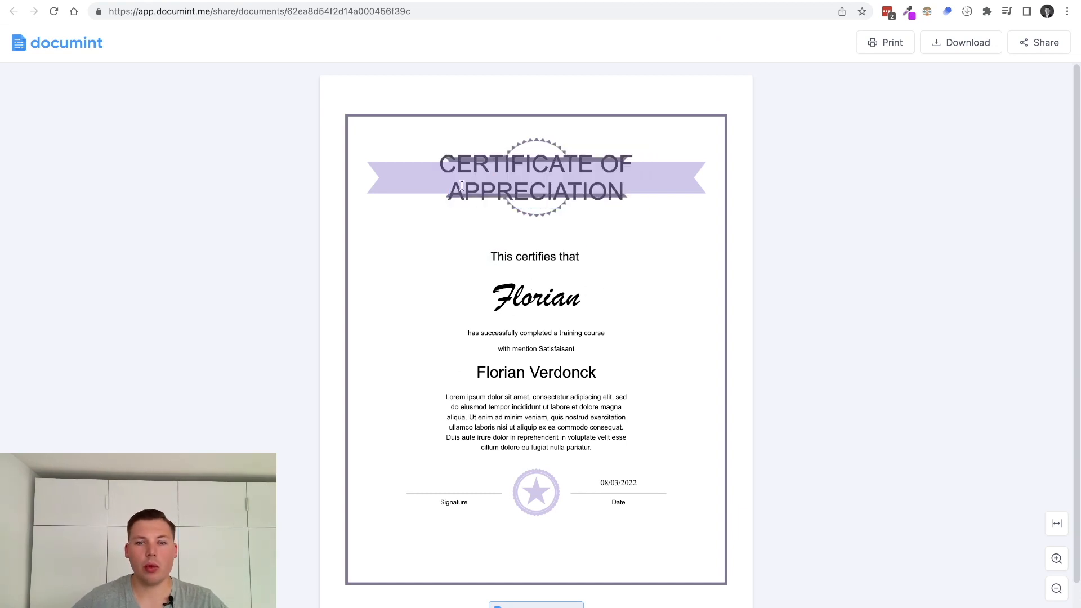
Review the generated certificate showing mention Satisfaisant, the professor's full name and 08/03/2022
drag(462, 187, 678, 501)
click(678, 503)
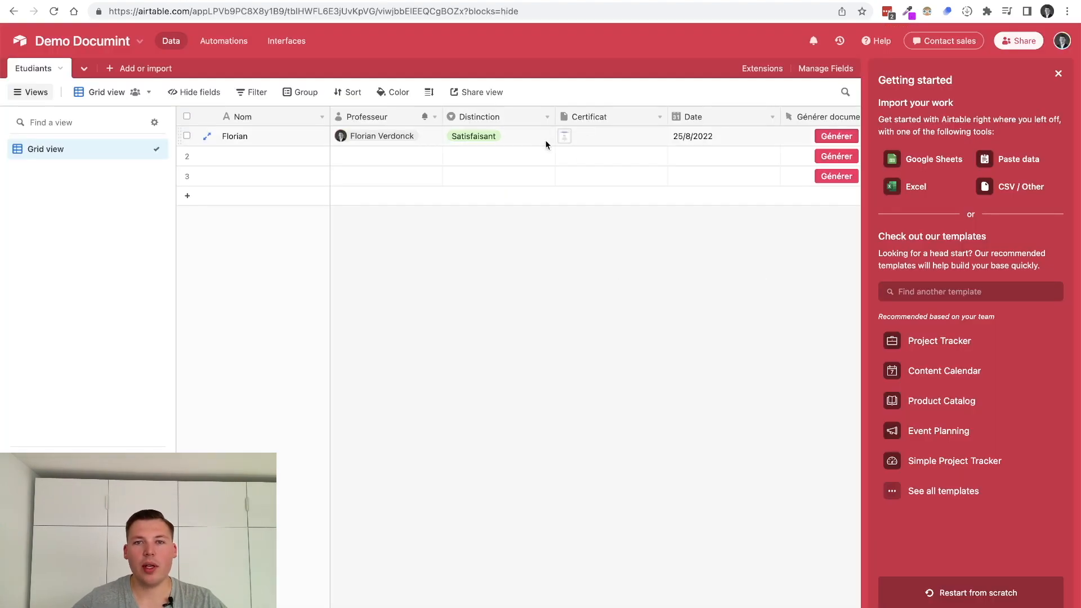
Preview row 1's attached certificate PDF, then narrow the Date and Certificat columns
click(565, 135)
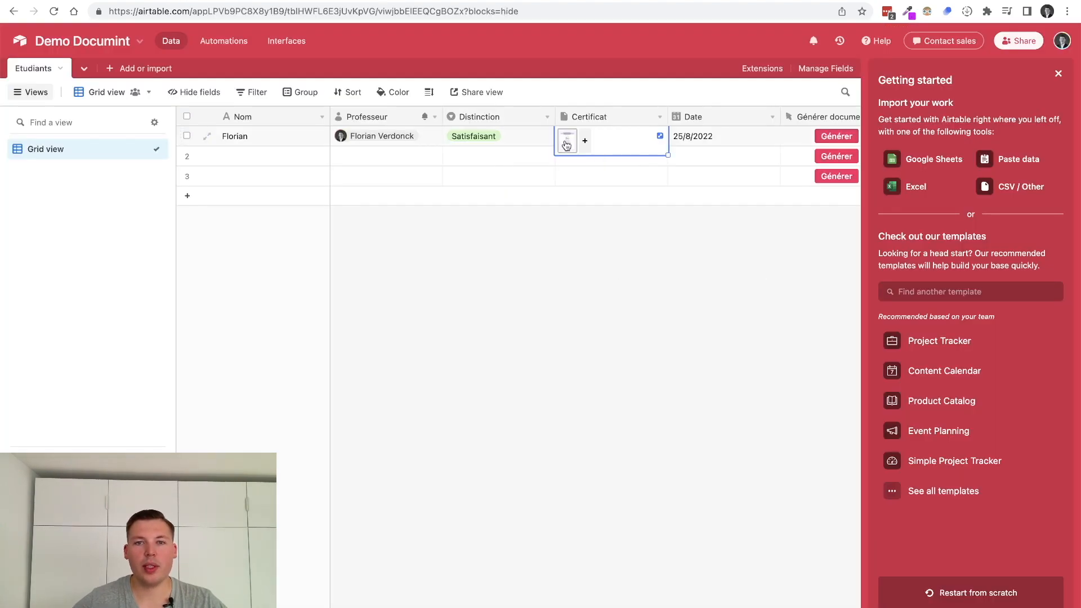
click(566, 142)
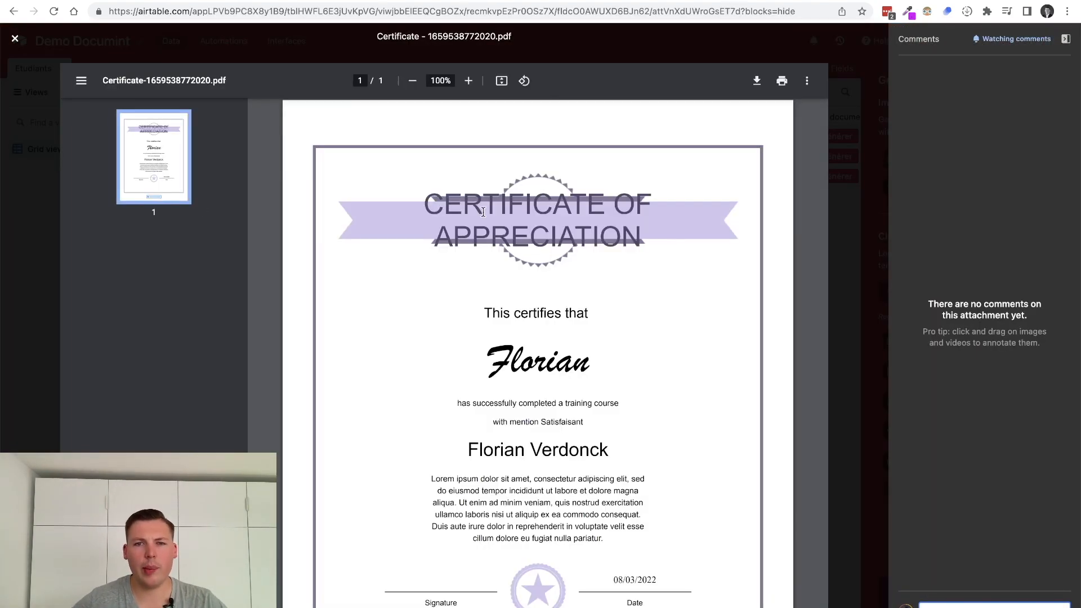
click(242, 41)
click(578, 291)
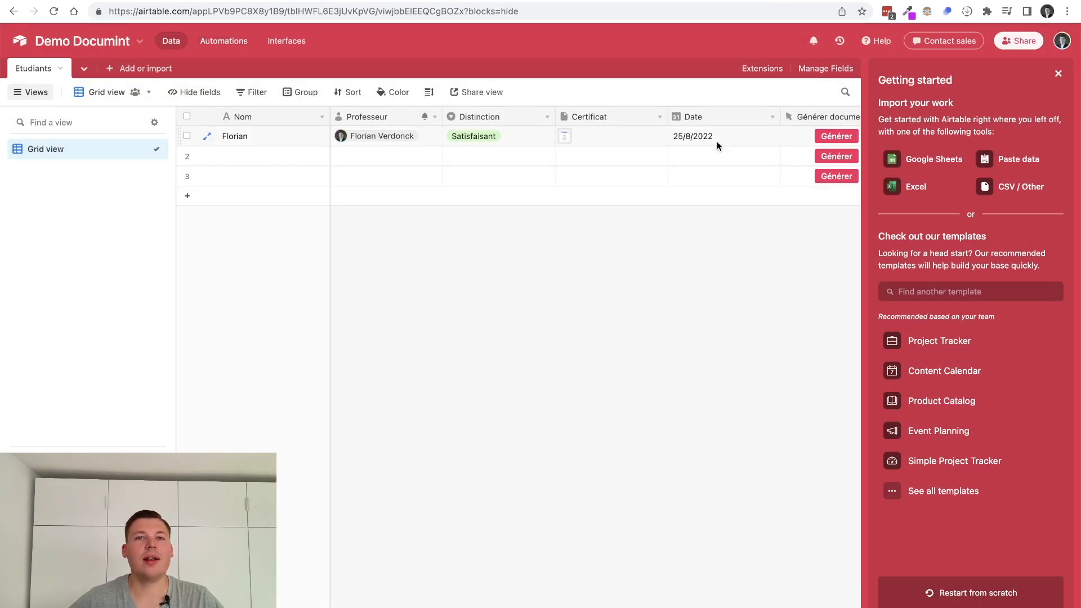
scroll(718, 140, right, 2)
drag(747, 116, 708, 114)
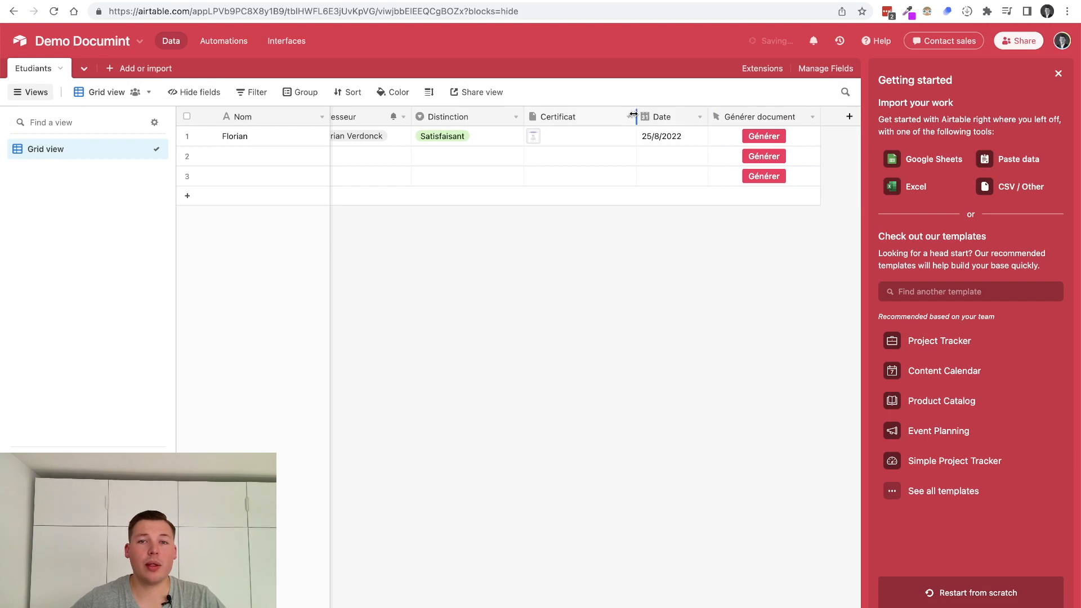
drag(634, 115, 599, 114)
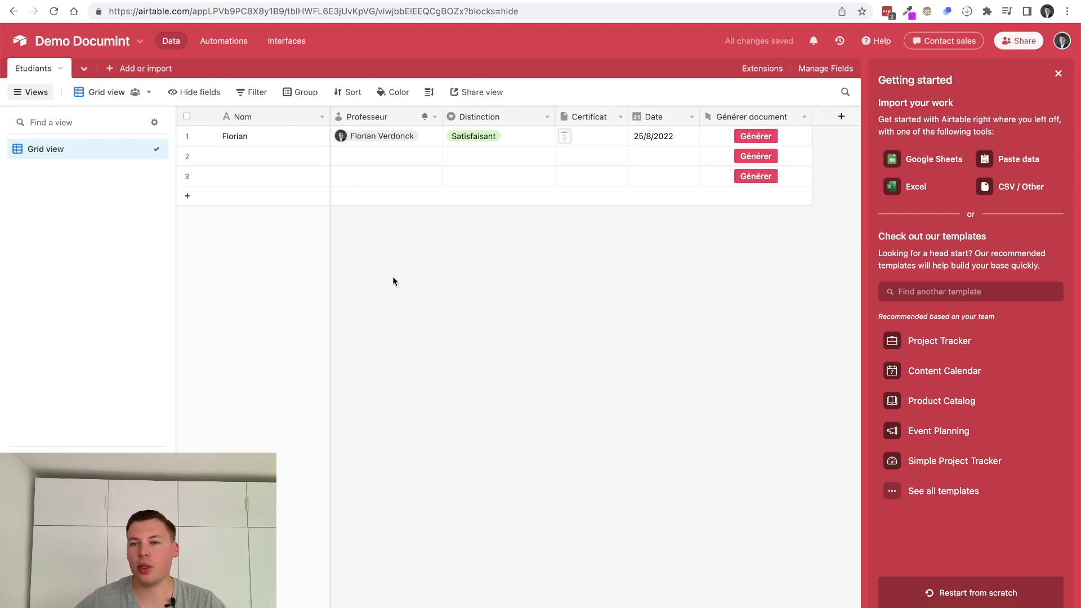
Set row 1's Distinction to a new 'Test' option and generate its certificate
double_click(504, 116)
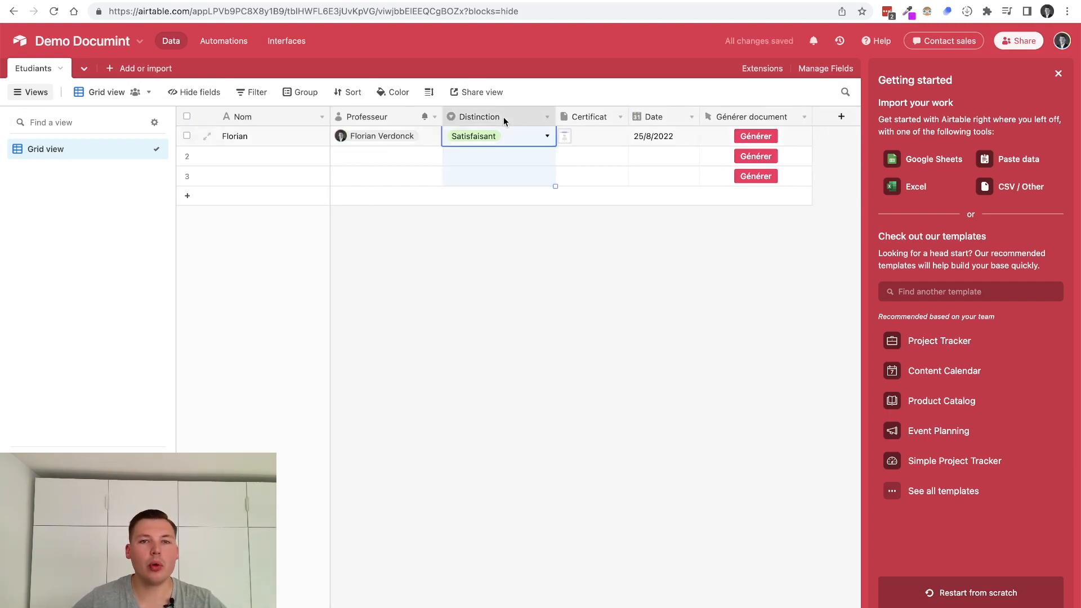
click(656, 285)
click(452, 138)
click(452, 138)
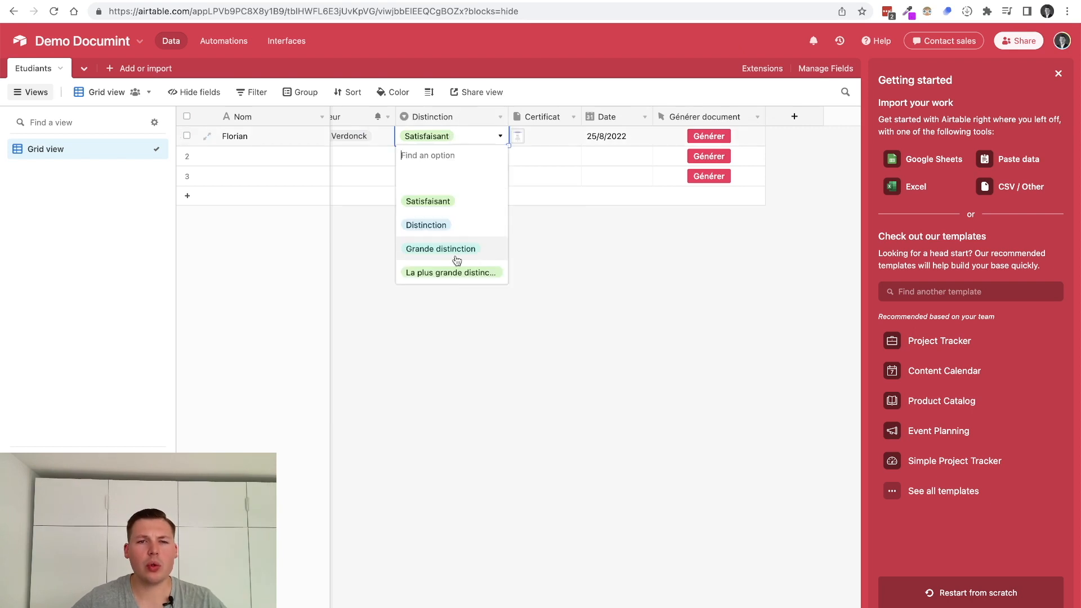
text(Test)
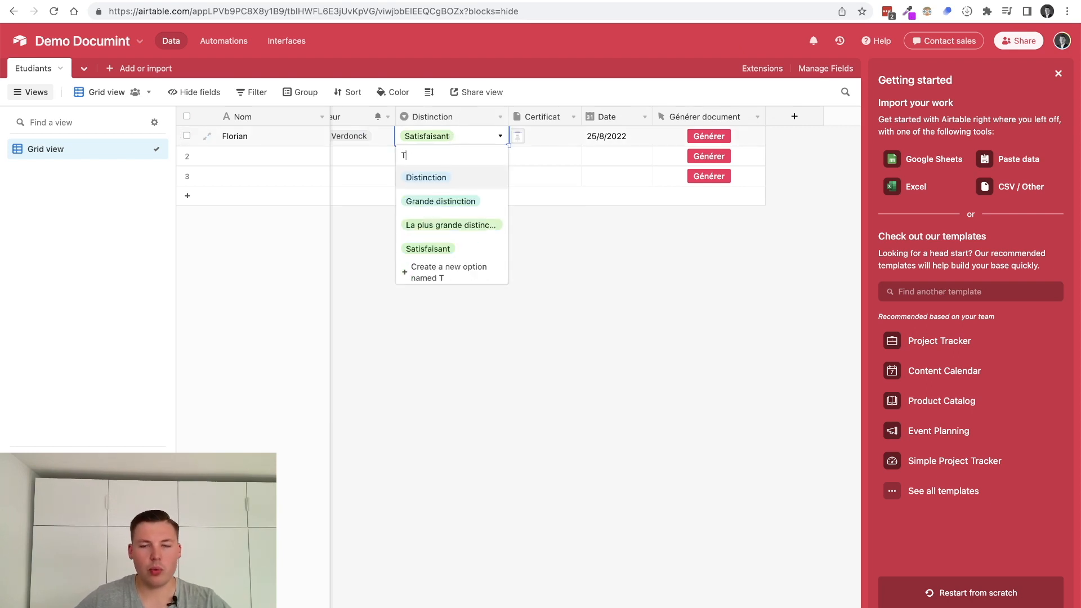
click(444, 186)
click(467, 231)
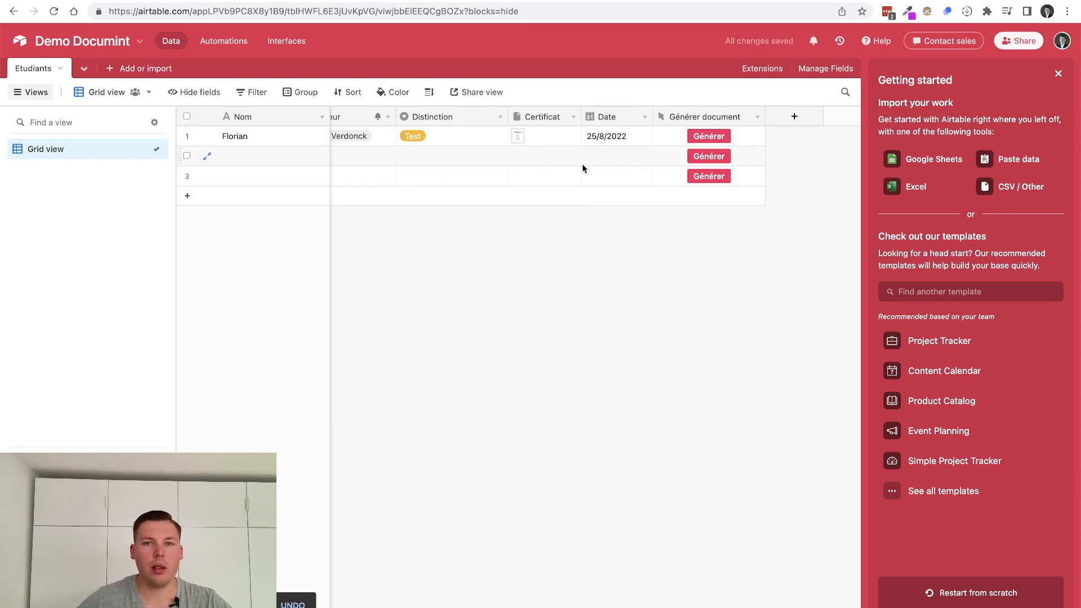
click(717, 136)
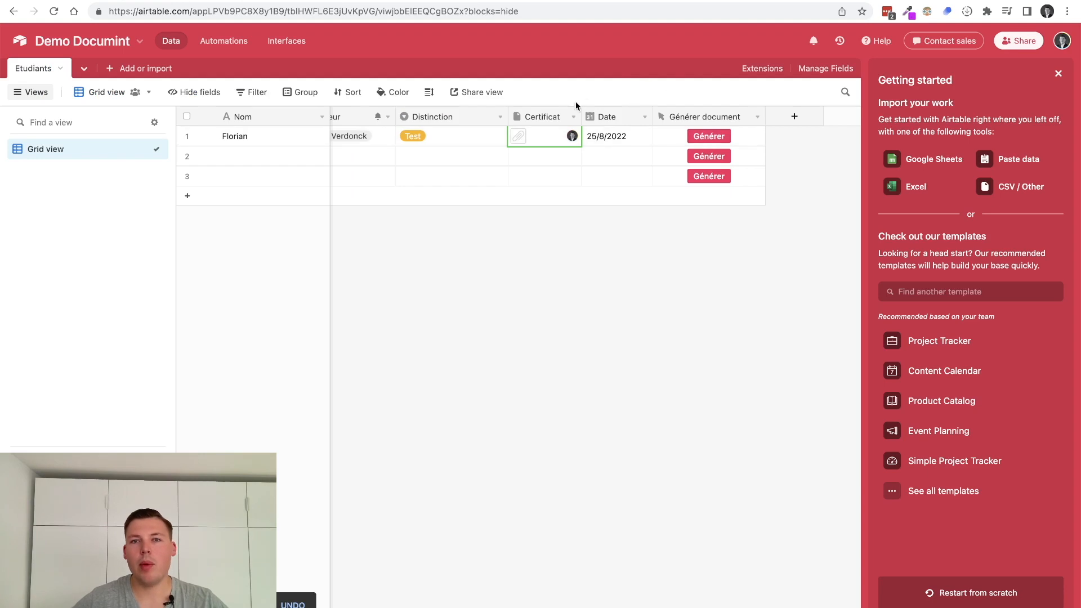
Insert a single-select field named 'Option' to the right of Date
right_click(594, 118)
click(622, 264)
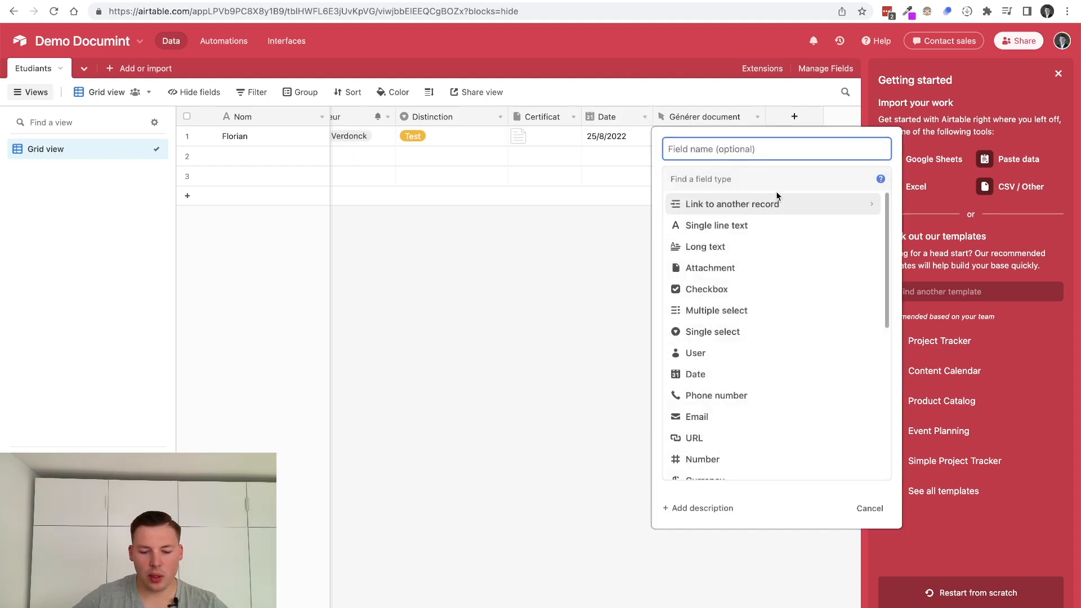
text(p)
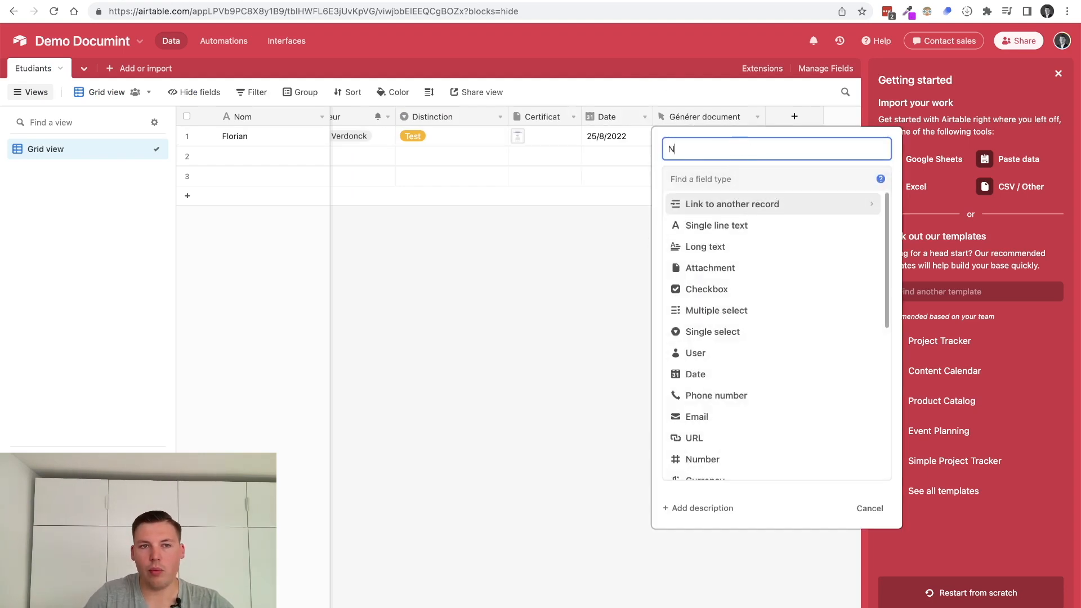
key(BackSpace)
text(P)
key(BackSpace)
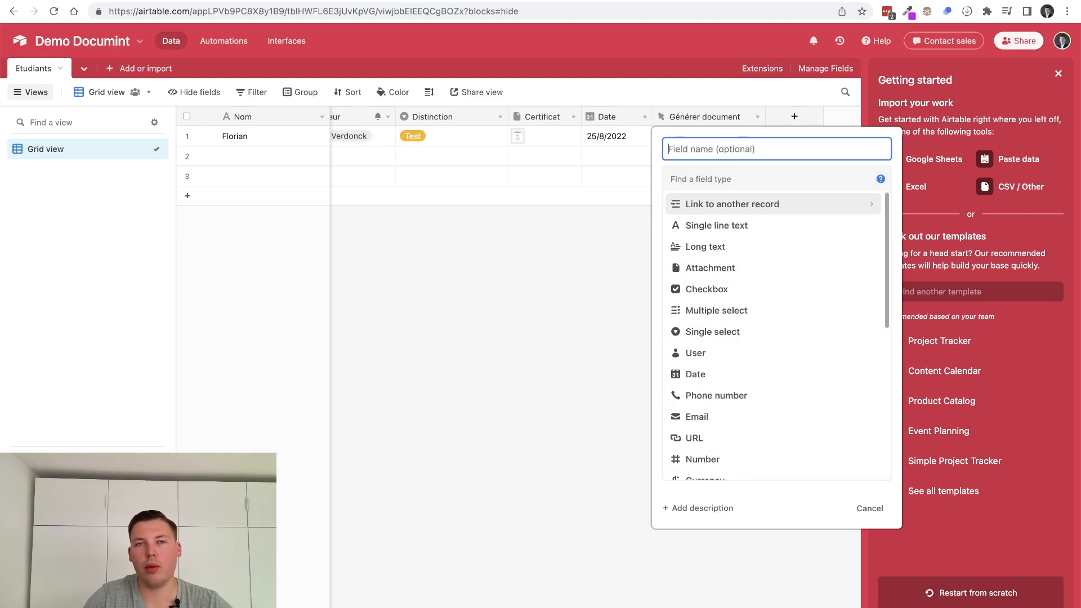
text(Option)
key(Tab)
text(sing)
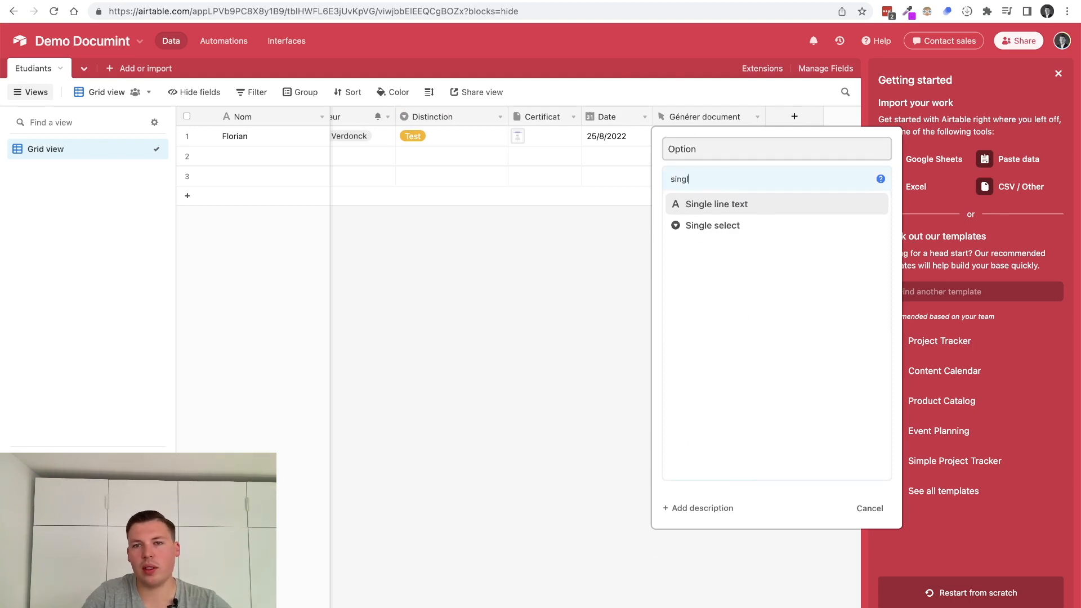
key(Down)
key(Return)
key(Tab)
key(Tab)
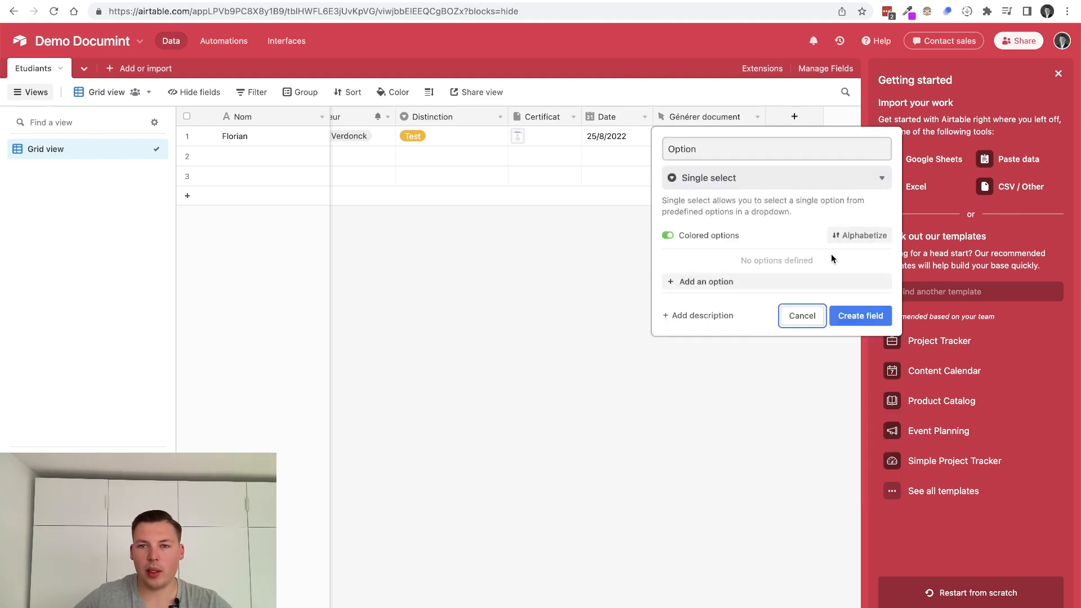
Give Option the choices Informatique and Médecine, and set row 1 to Informatique
click(750, 281)
text(Informatique)
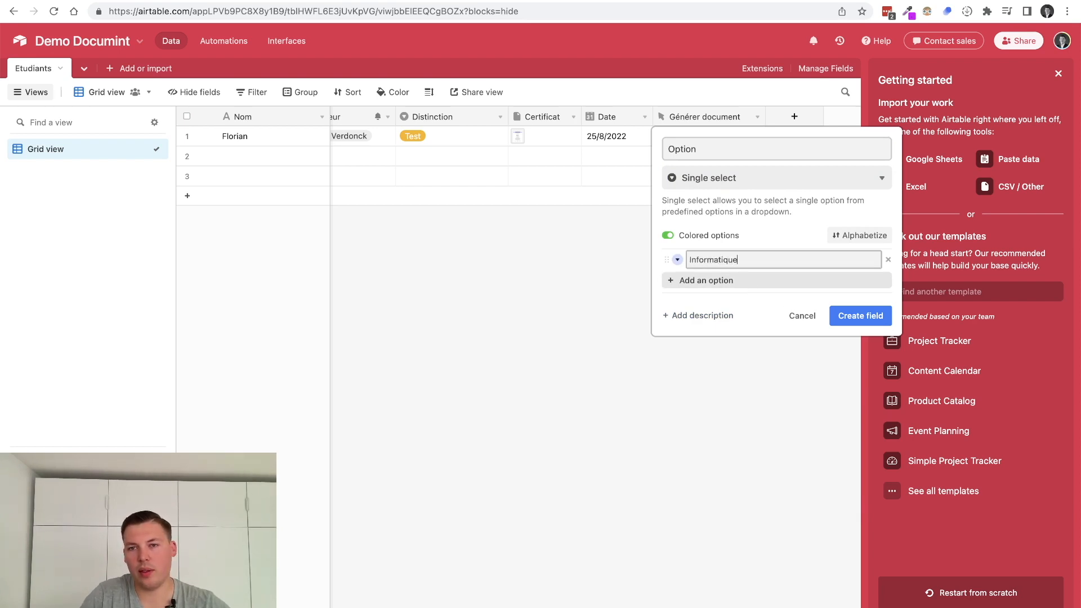
key(Return)
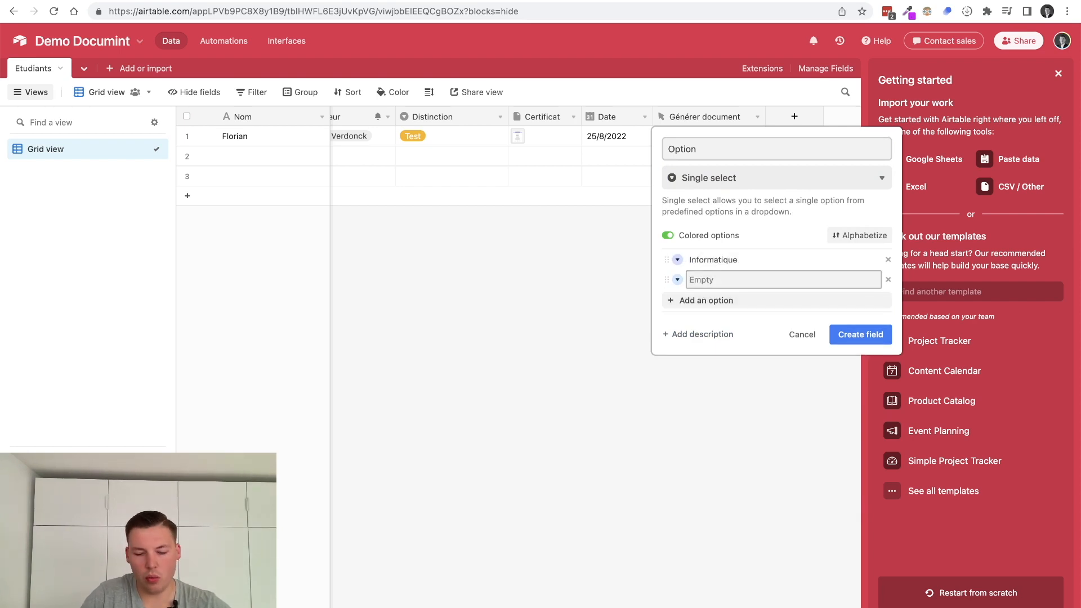
text(Médecine)
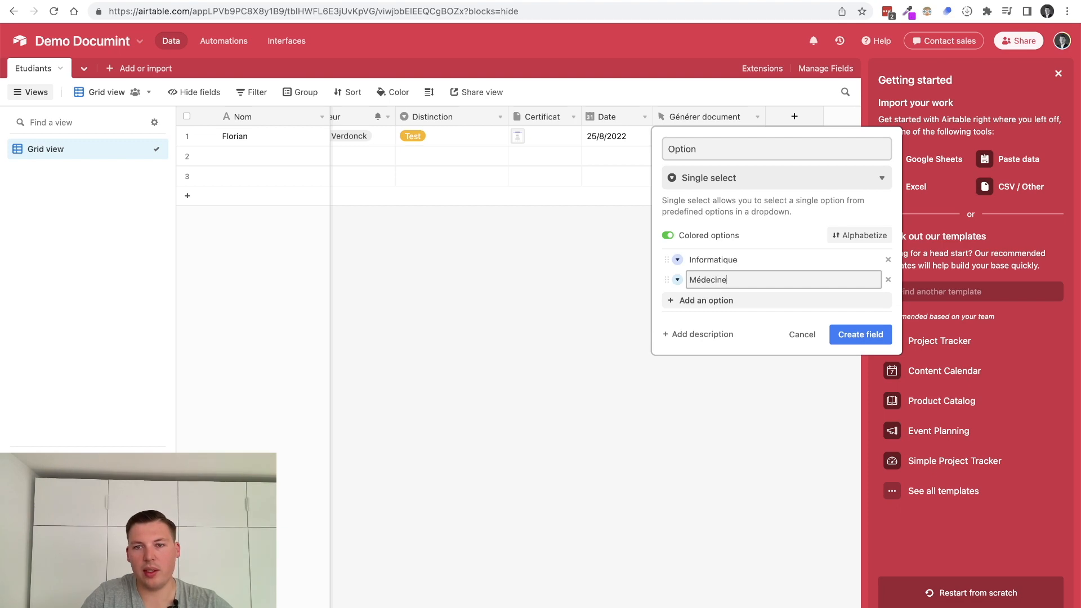
click(860, 335)
double_click(673, 130)
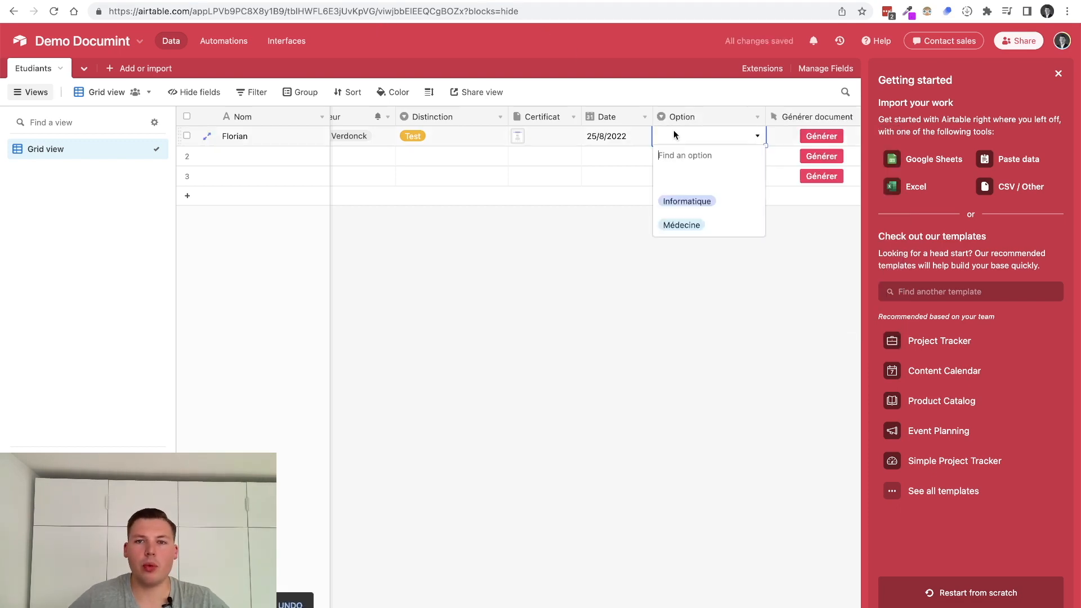
click(686, 201)
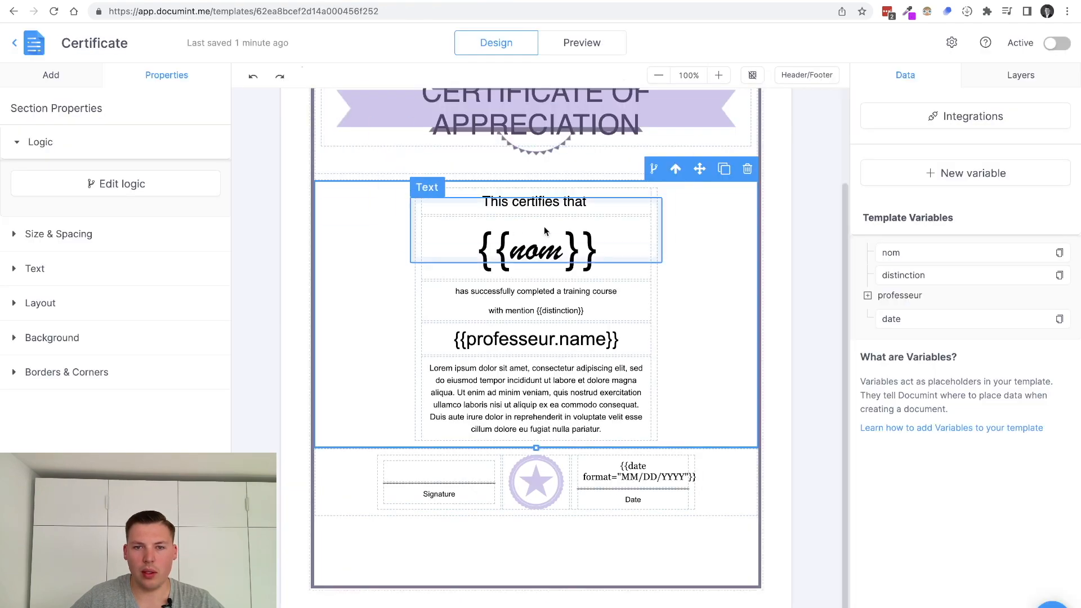
Add a {{finalite}} placeholder on a new line below {{nom}} in the certificate text
click(633, 339)
click(631, 338)
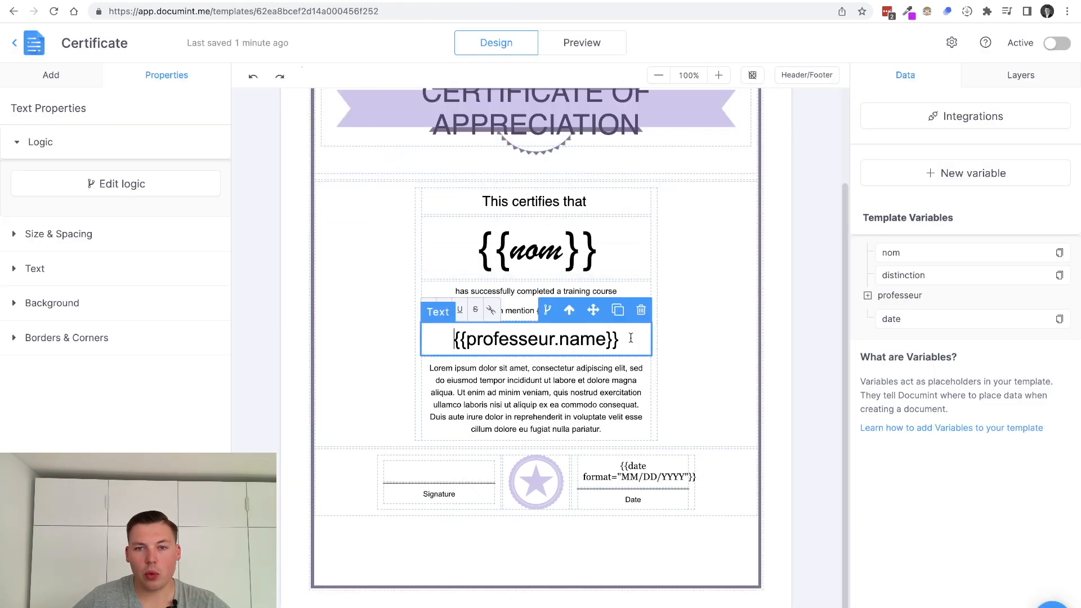
click(599, 252)
click(599, 250)
key(Return)
key(Return)
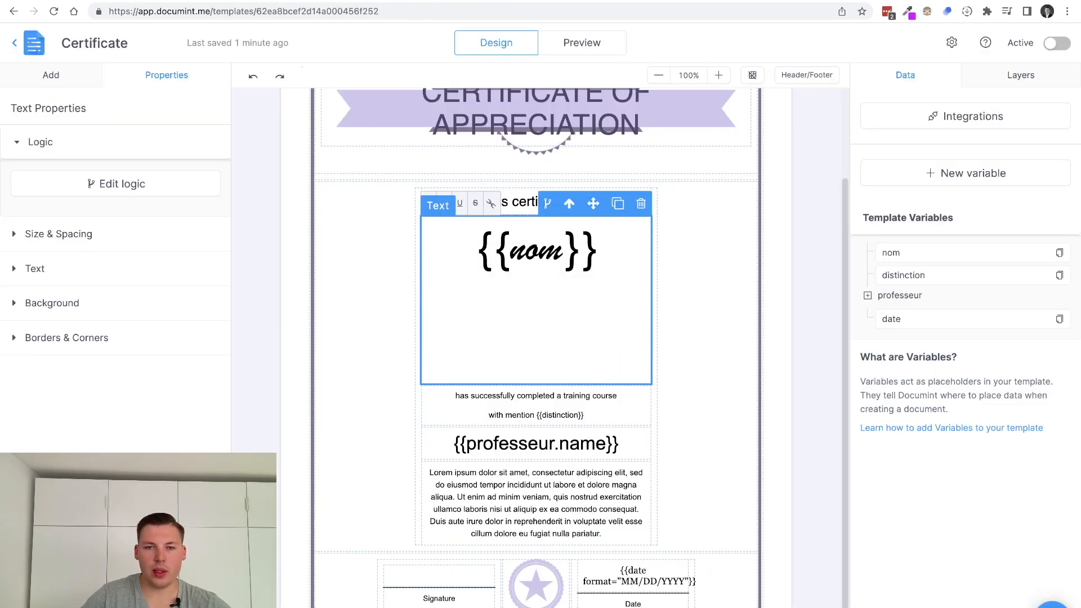
text({{)
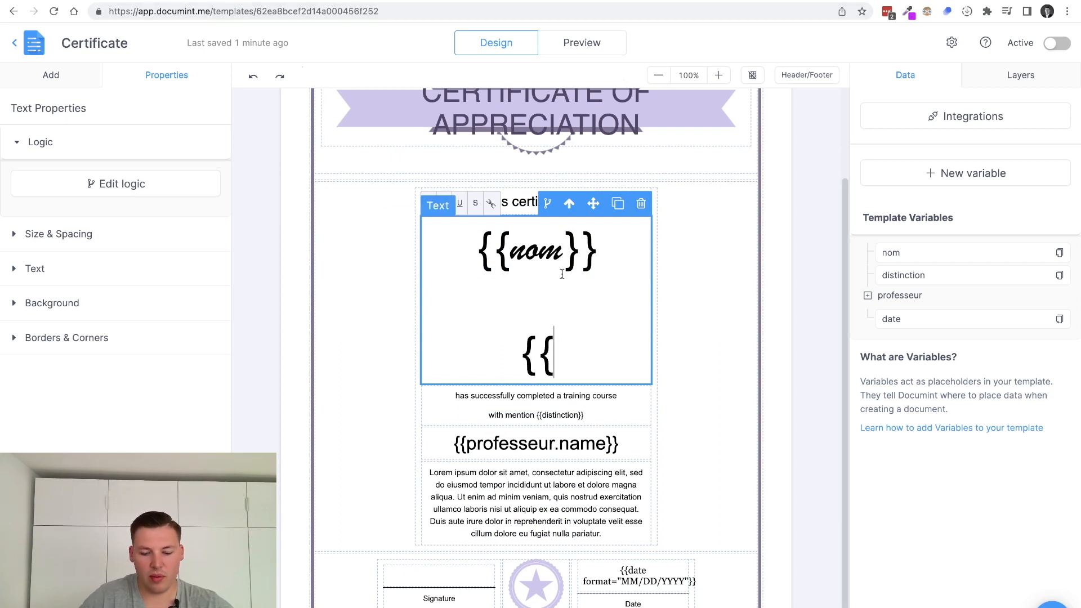
text(fianlite}})
key(Left)
key(Left)
key(Left)
key(Left)
key(Left)
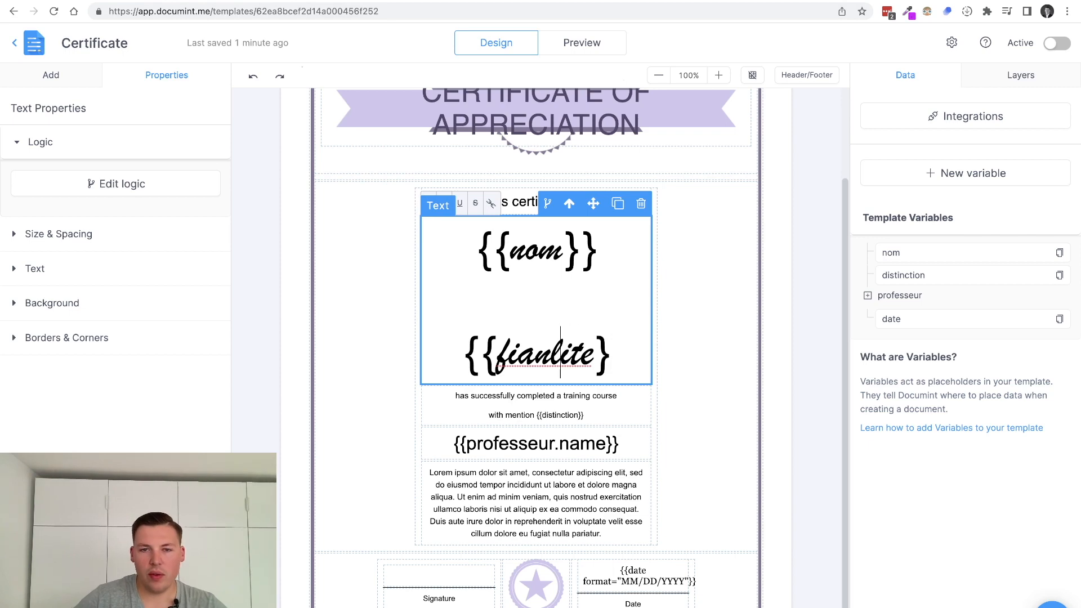
key(Left)
key(Left)
key(BackSpace)
key(Right)
text(a)
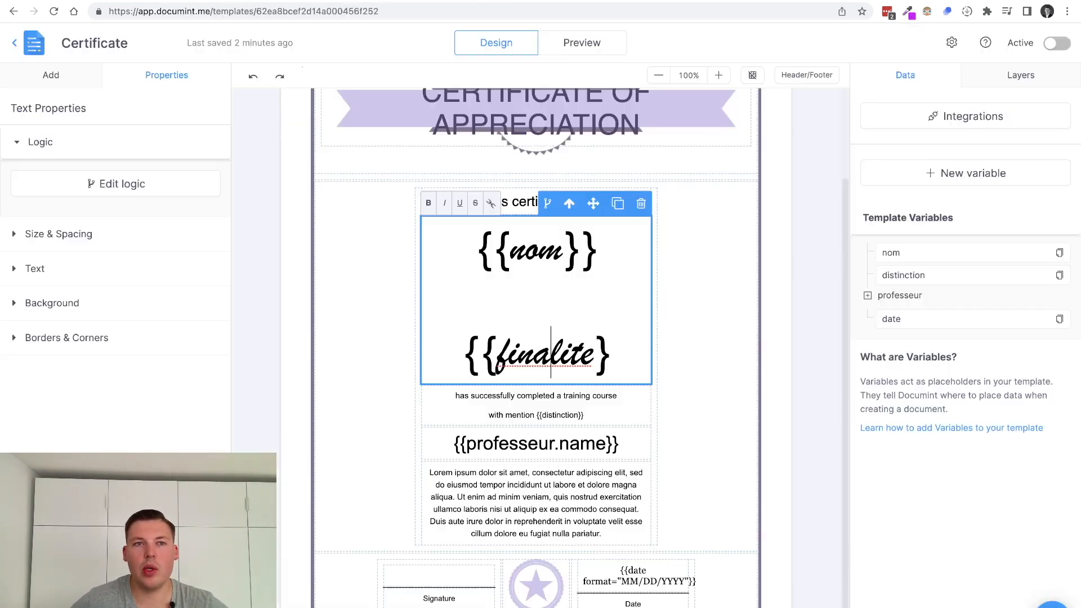
Change the placeholder to {{option}} and rename the Option field to Finalité "$
double_click(514, 361)
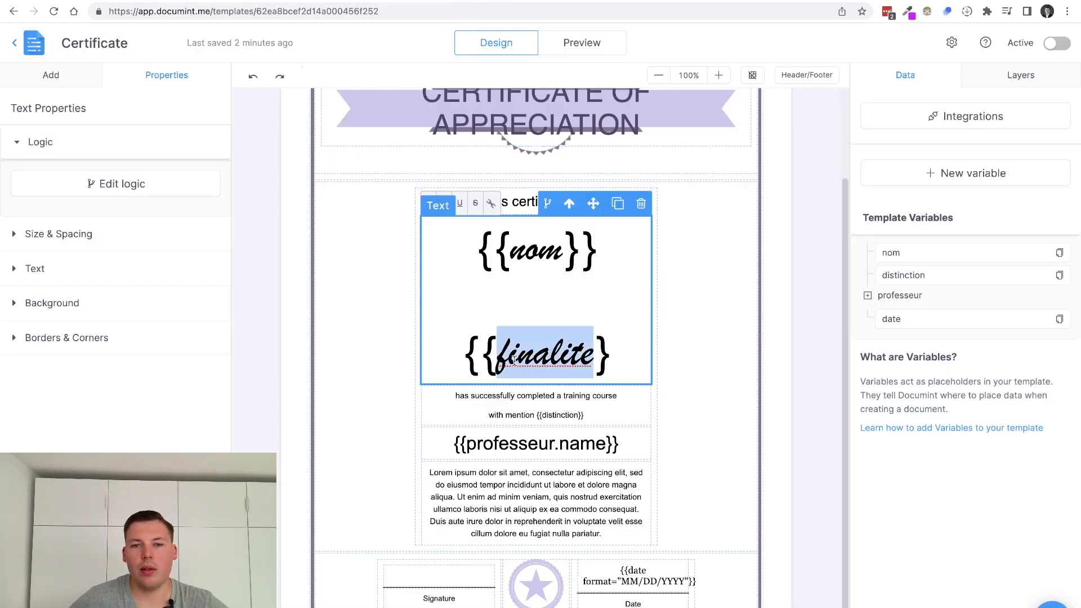
text(option)
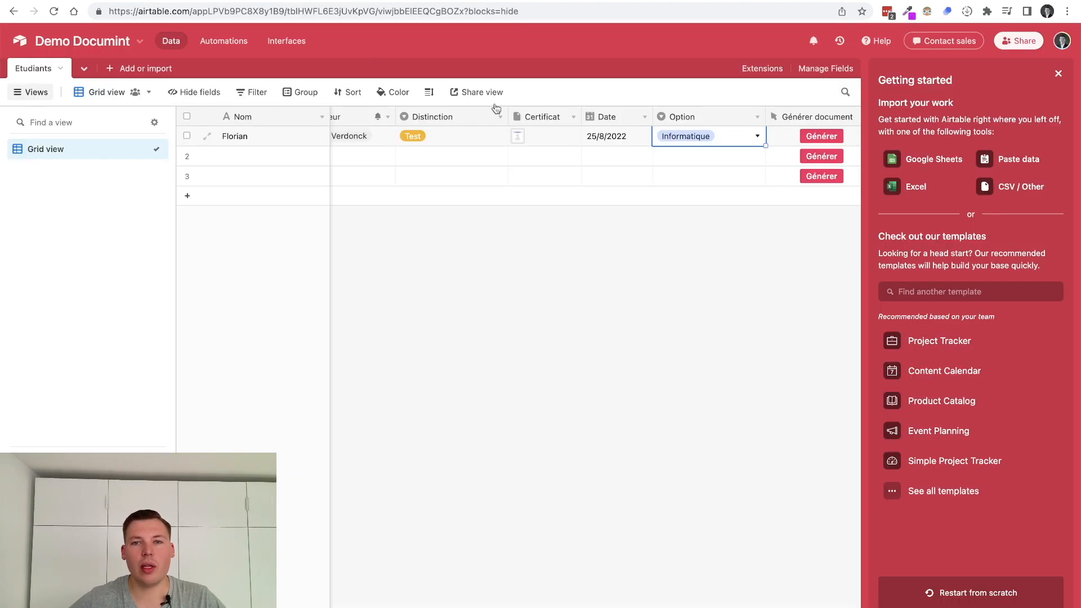
double_click(678, 115)
text(Finalité "$)
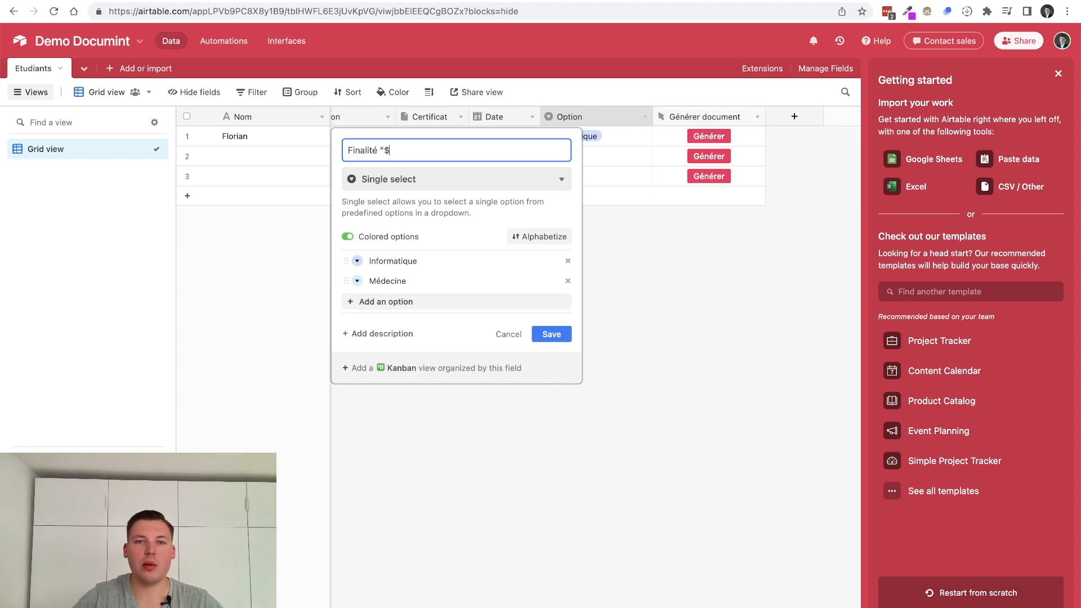
key(Return)
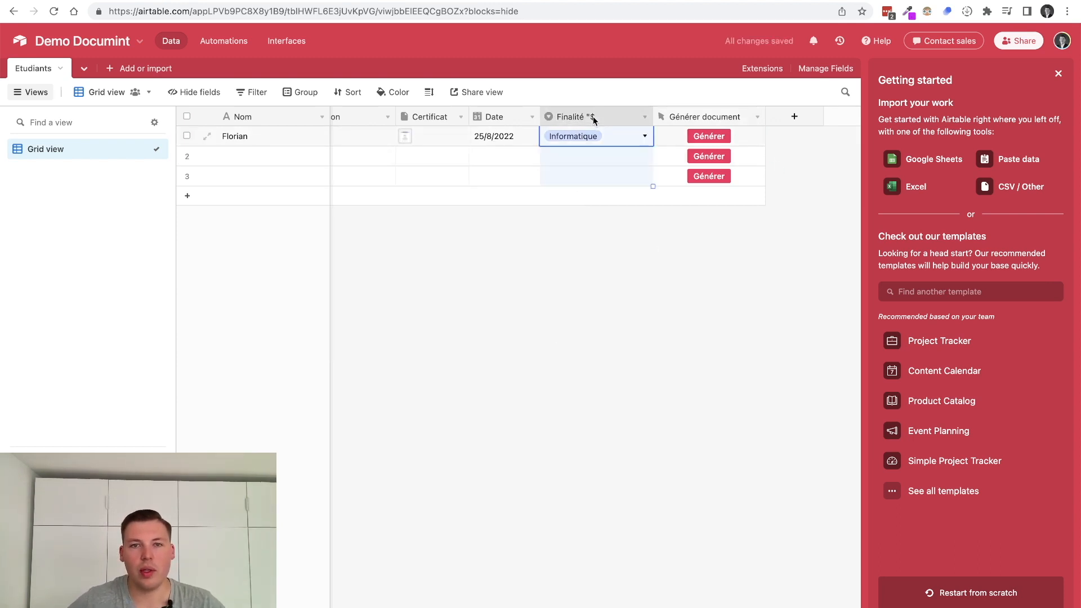
Reopen the Finalité "$ field settings, then select the {{option}} placeholder in the certificate
double_click(593, 116)
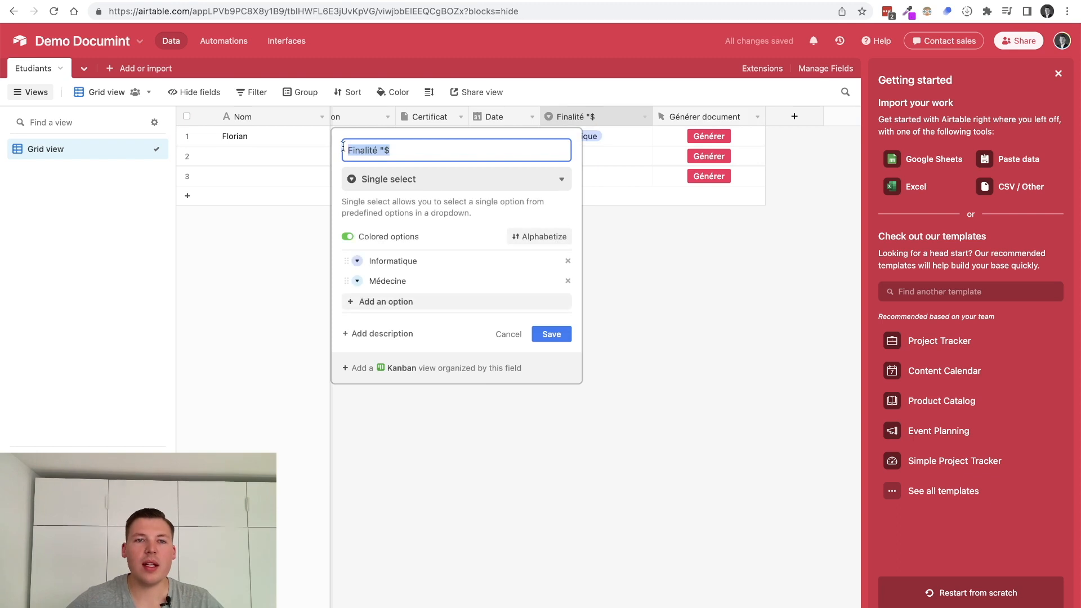
click(660, 224)
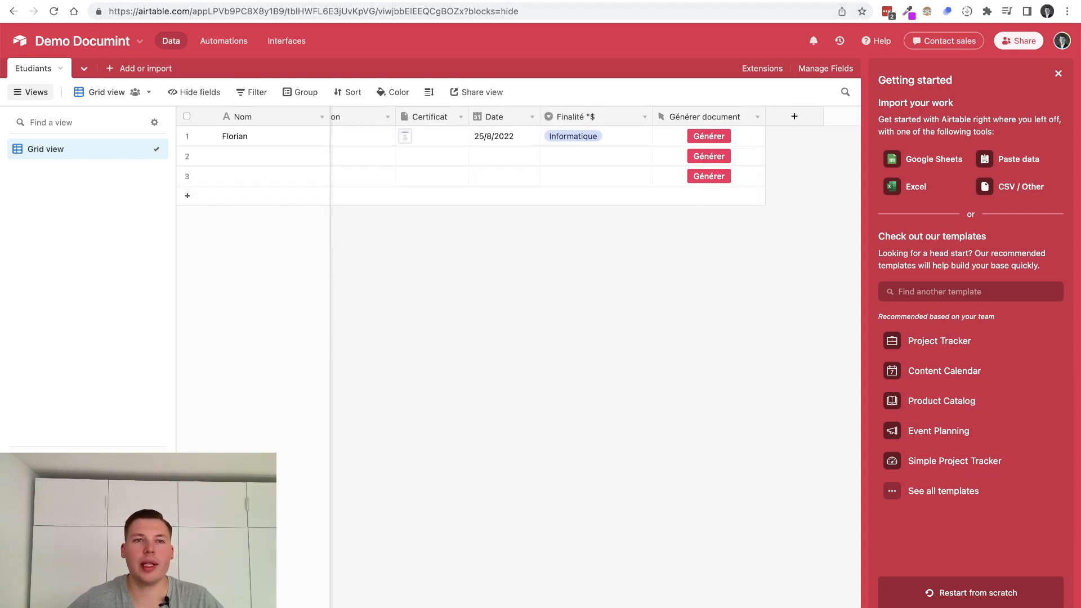
double_click(561, 118)
key(ctrl+c)
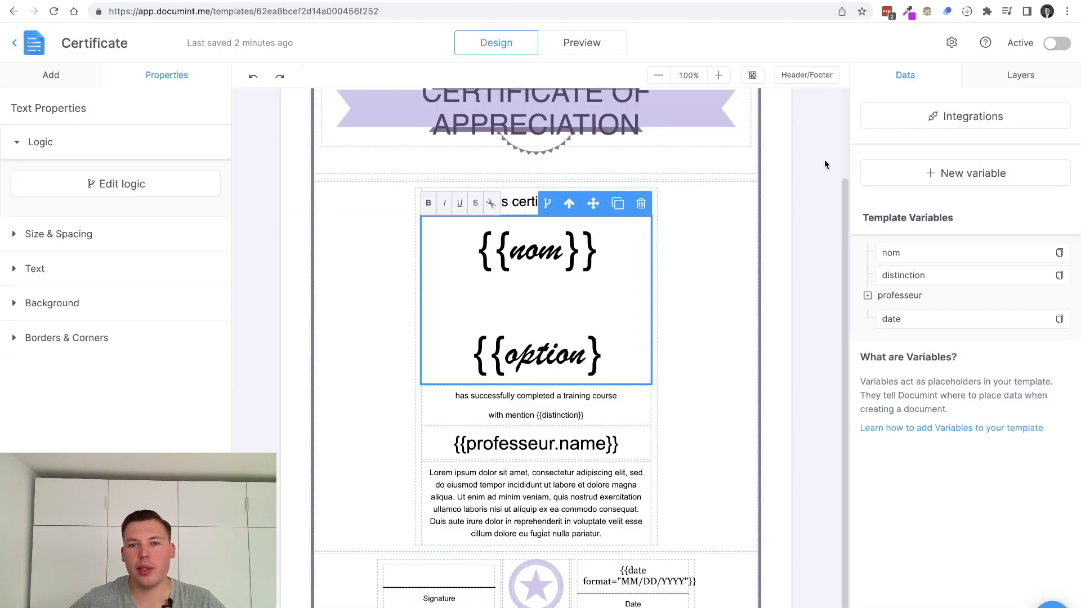
double_click(546, 355)
Replace {{option}} with a new Finalité "$ template variable pasted below {{nom}}
shift+click(469, 353)
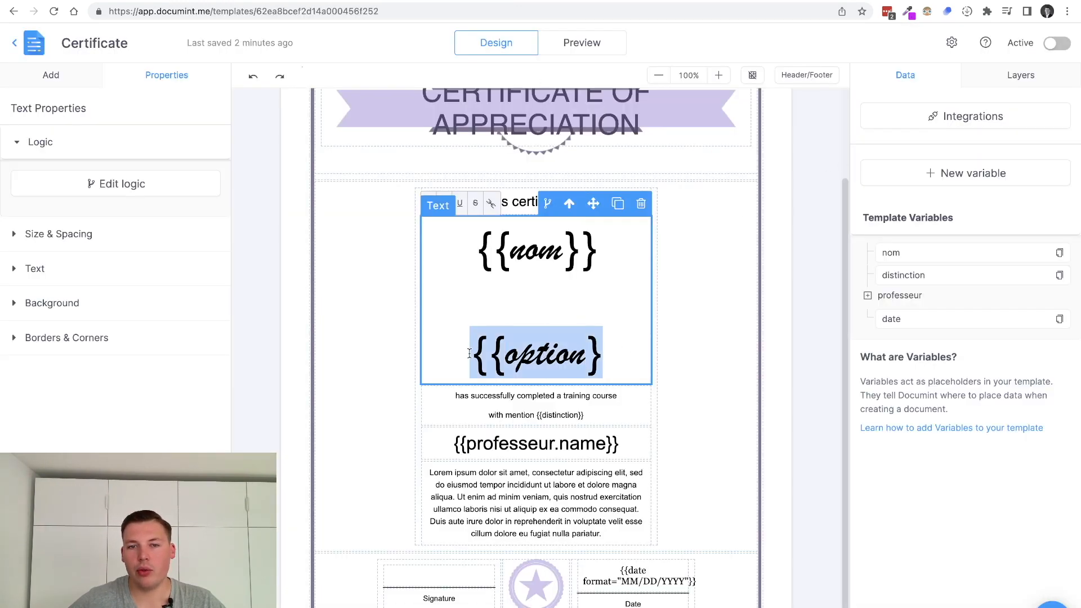
key(BackSpace)
click(957, 173)
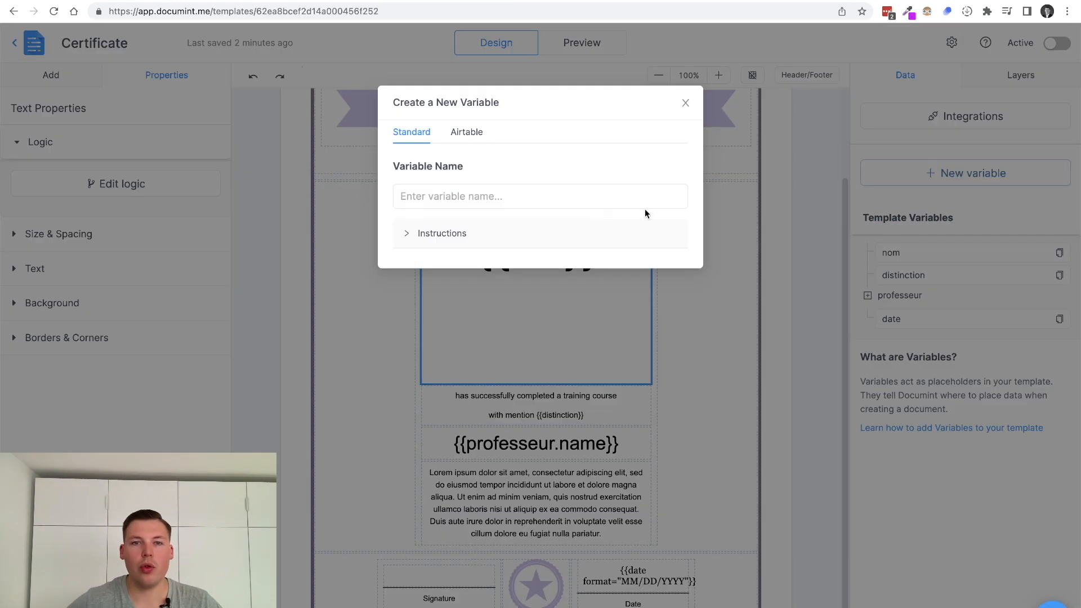
key(ctrl+v)
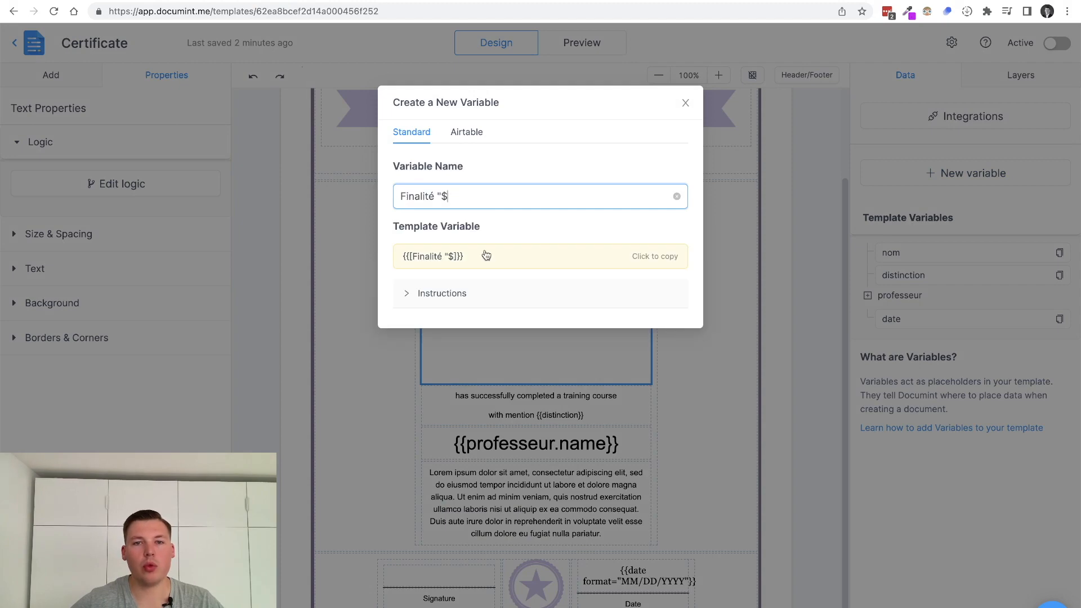
click(665, 257)
click(543, 306)
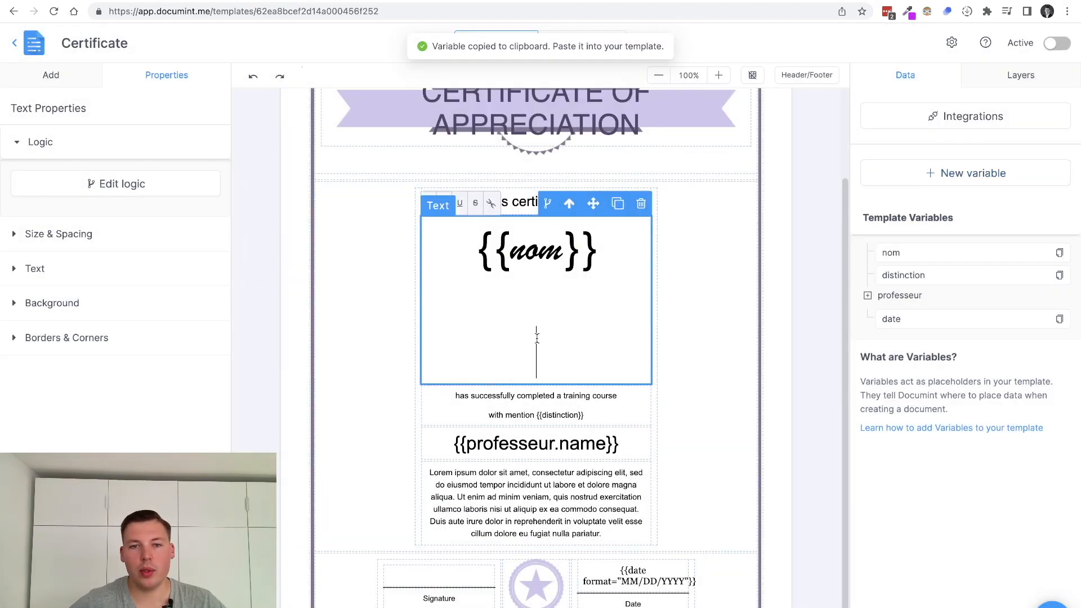
key(ctrl+v)
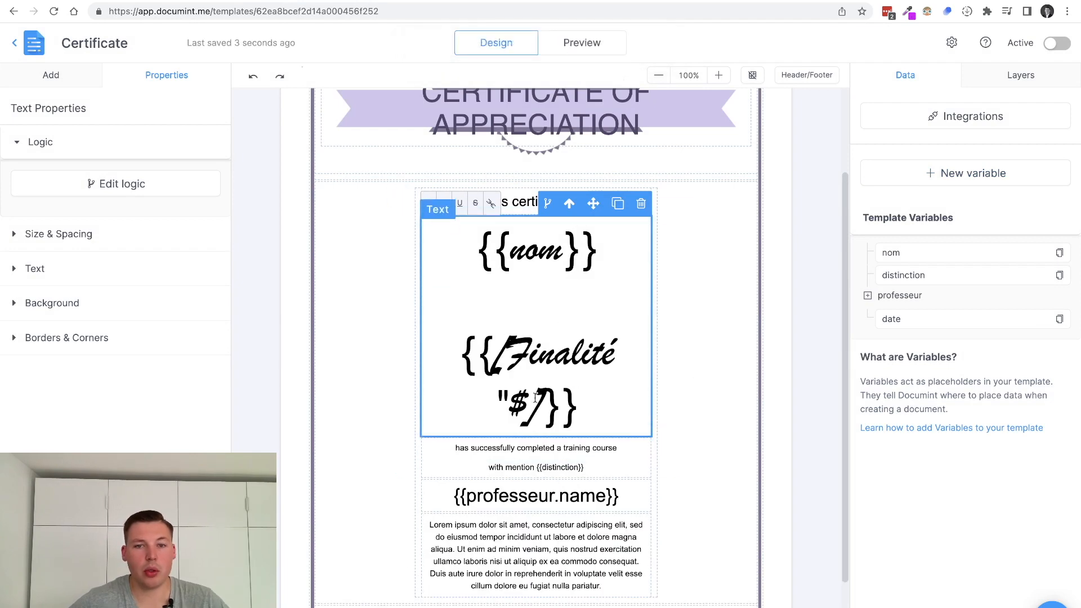
click(684, 327)
click(685, 327)
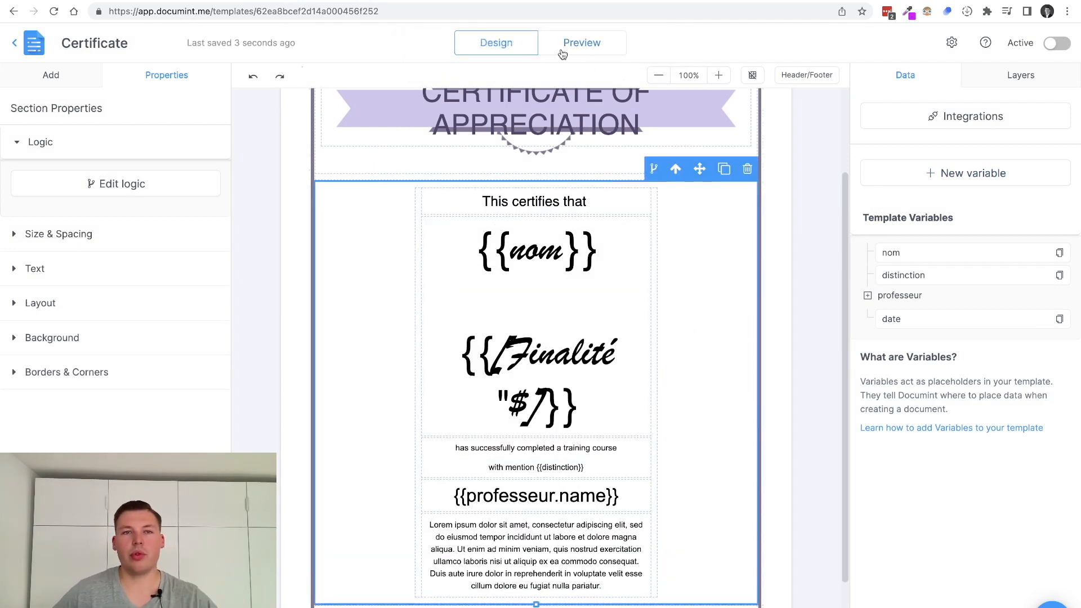
Back in Airtable, check row 1's Informatique value and reopen the Finalité "$ field settings
click(90, 1)
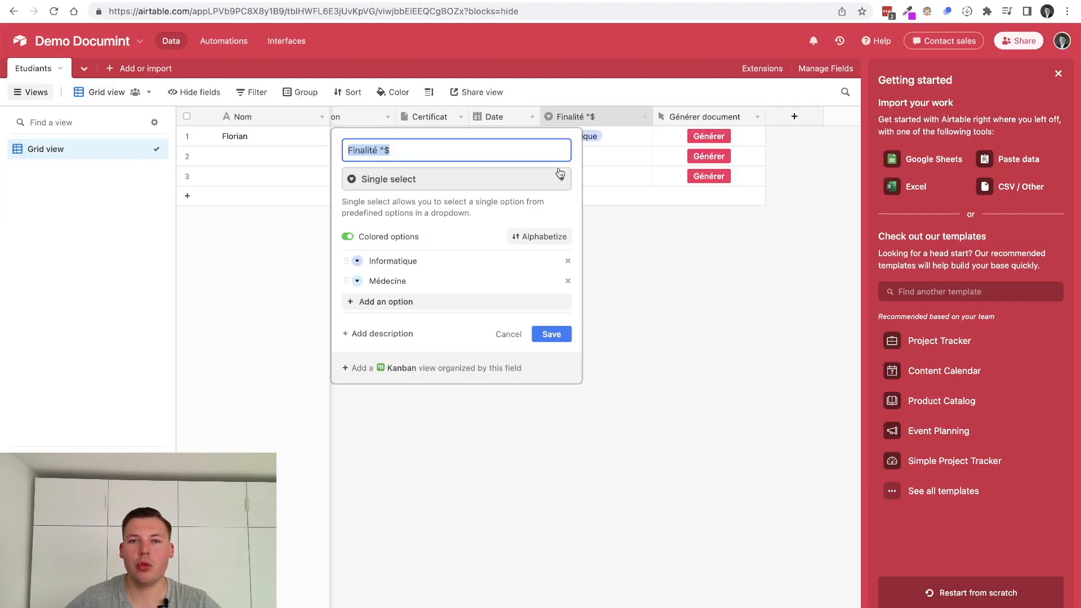
click(644, 268)
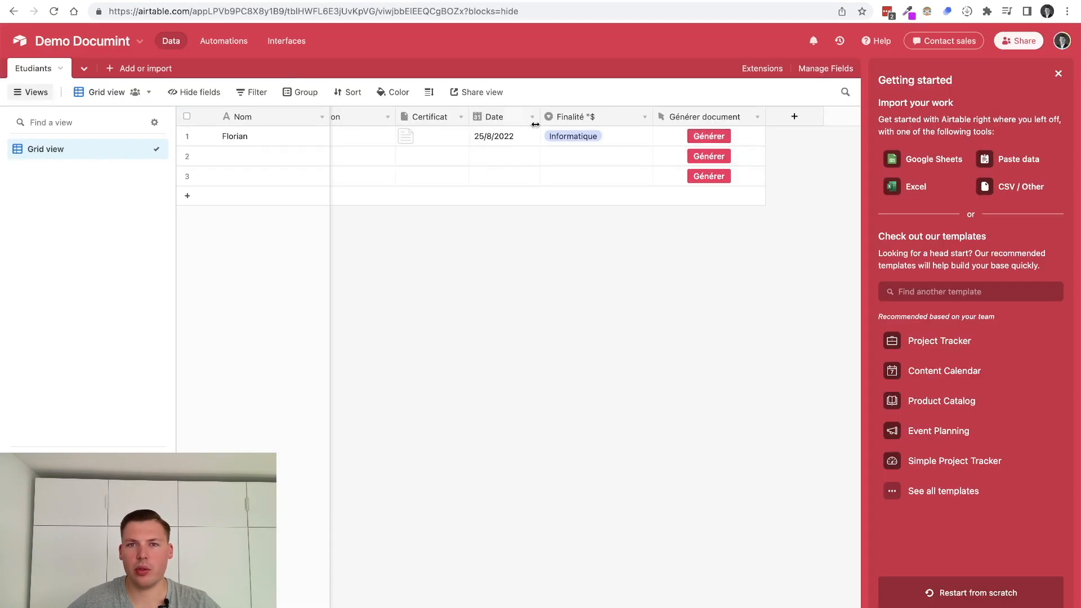
click(589, 138)
click(616, 138)
click(616, 137)
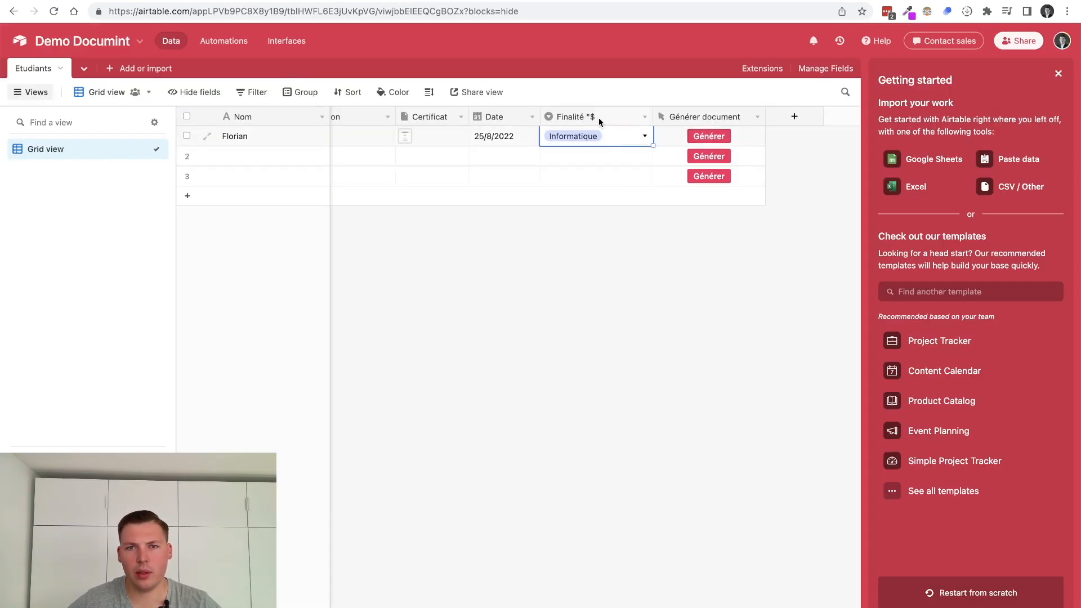
double_click(599, 118)
key(Escape)
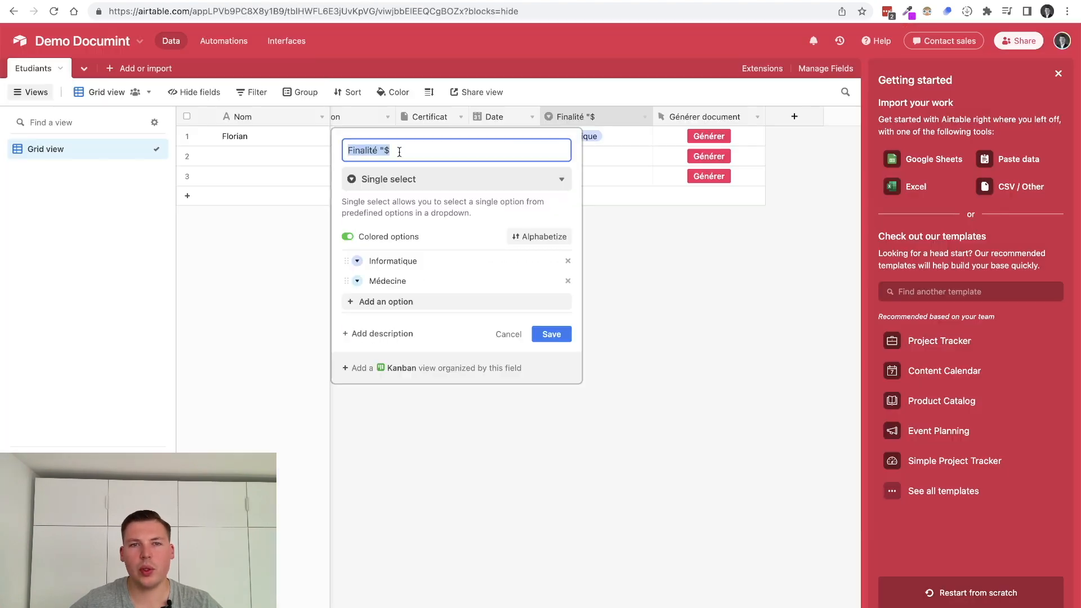
Rename the field to Finalité $ and generate row 1's certificate
click(398, 150)
key(Escape)
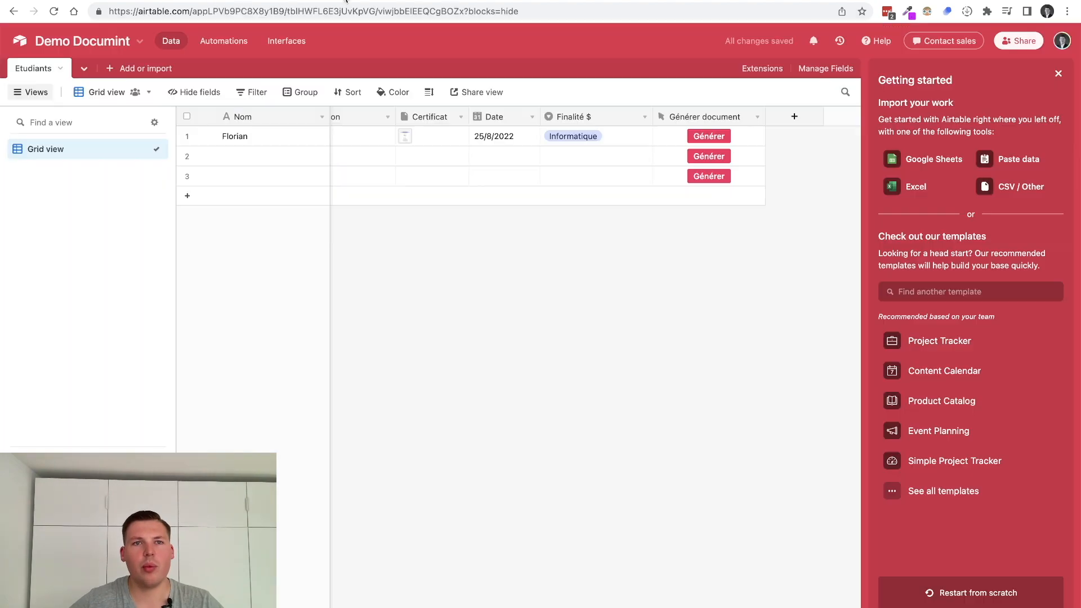
click(707, 136)
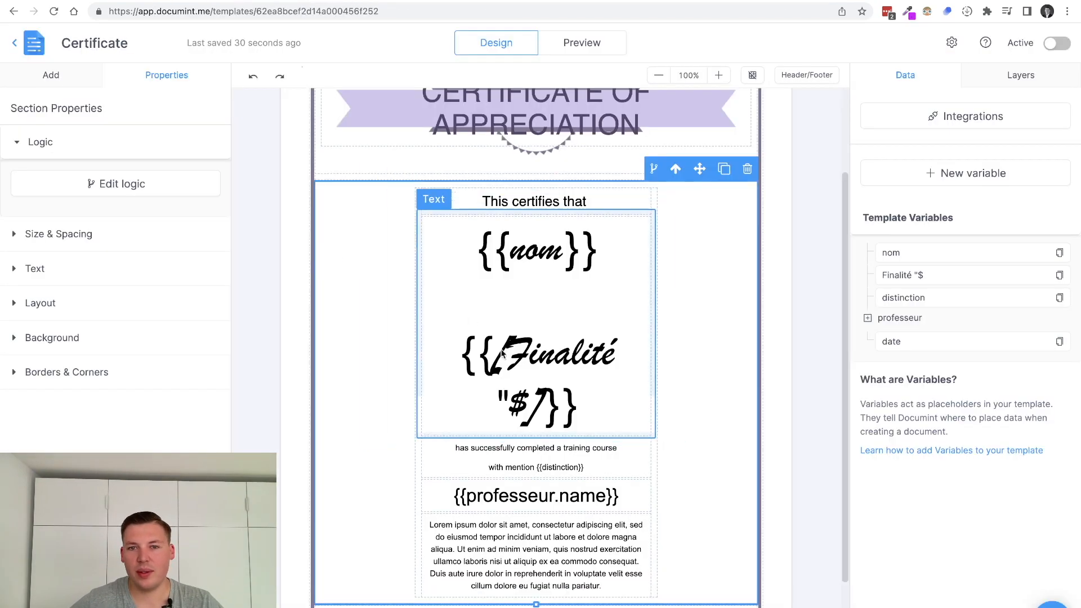
double_click(540, 400)
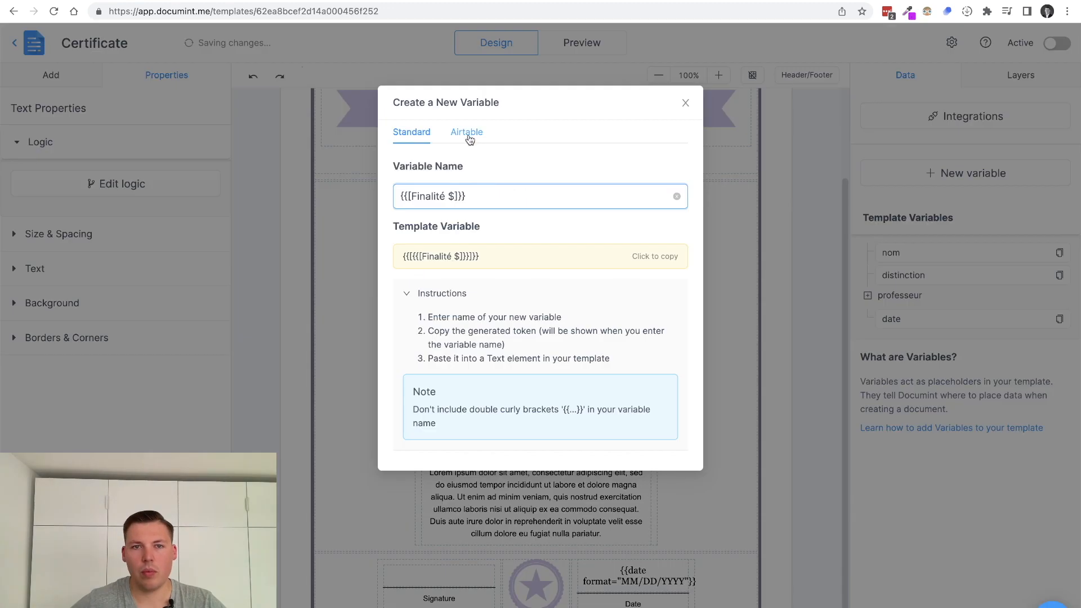
Create a new Airtable-field variable linked to the field 'Finalité $'
click(467, 132)
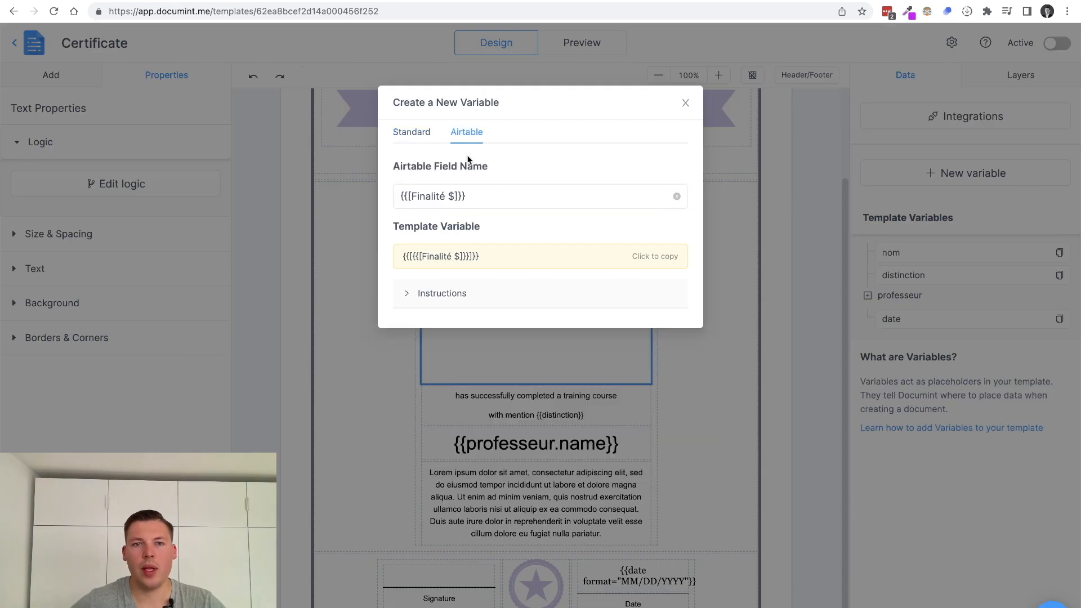
click(398, 131)
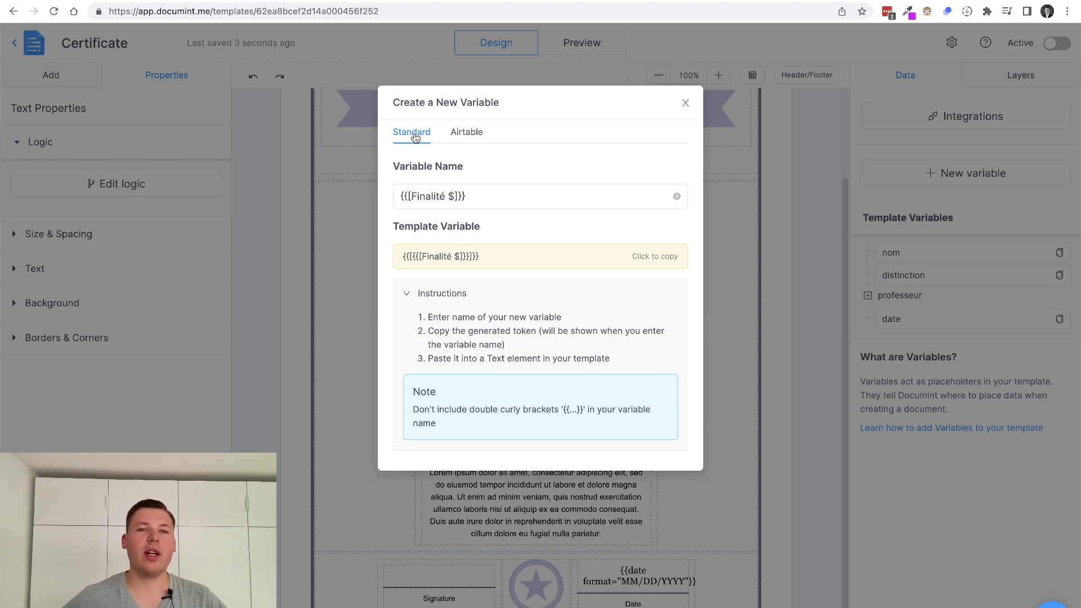
click(457, 137)
drag(473, 198, 367, 196)
key(super+v)
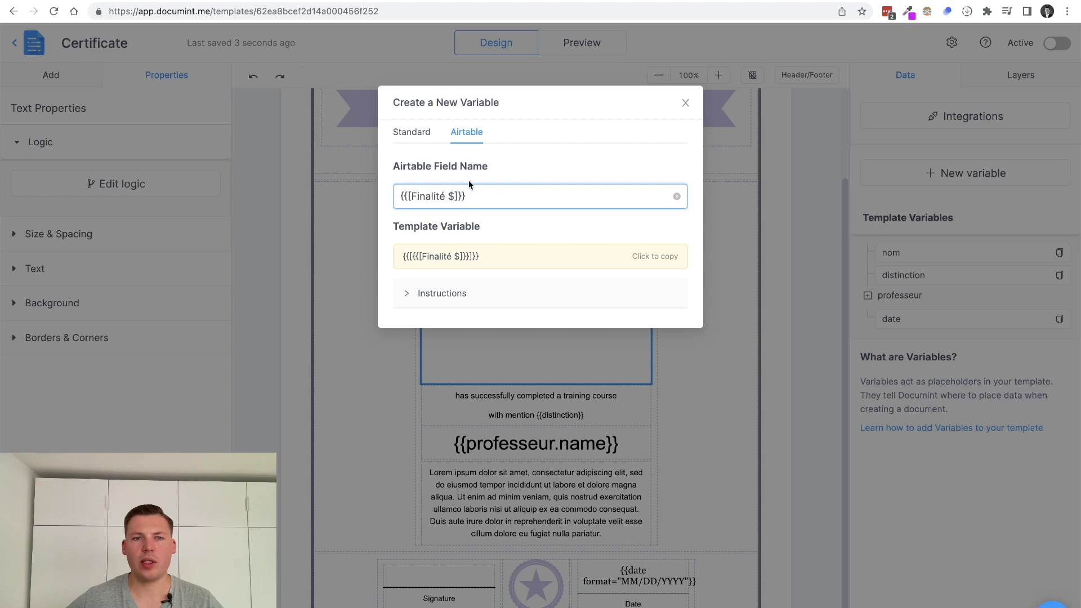
key(ctrl+shift+Tab)
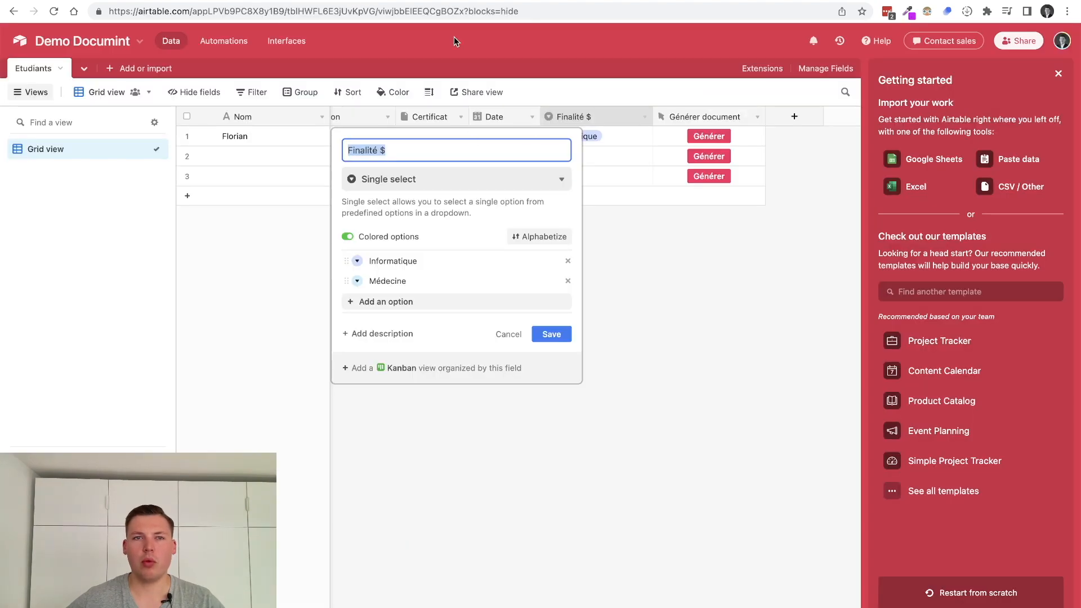
key(ctrl+Tab)
key(super+v)
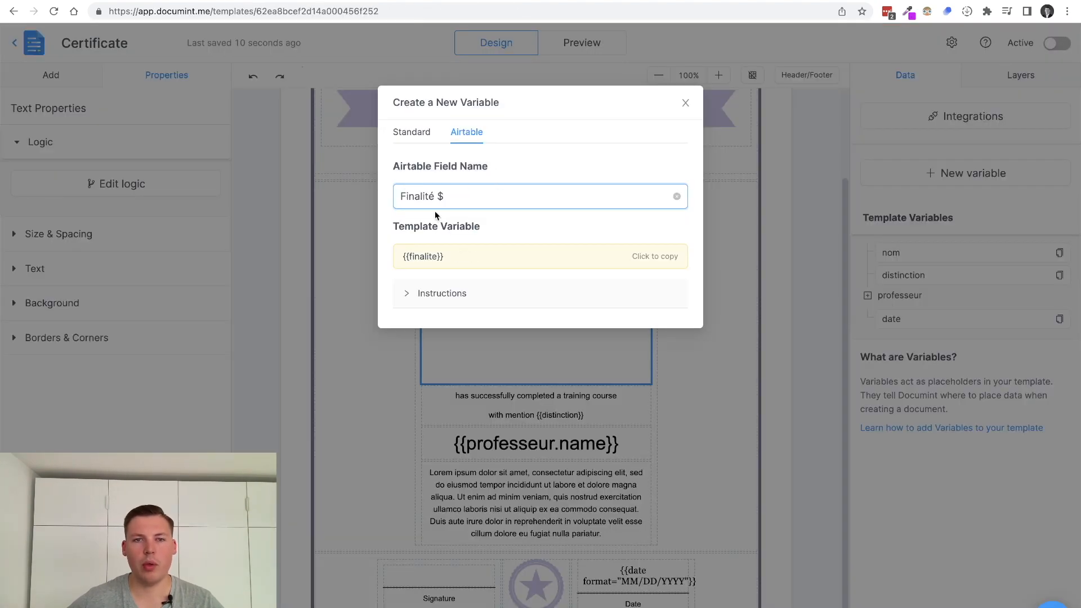
drag(434, 196, 494, 195)
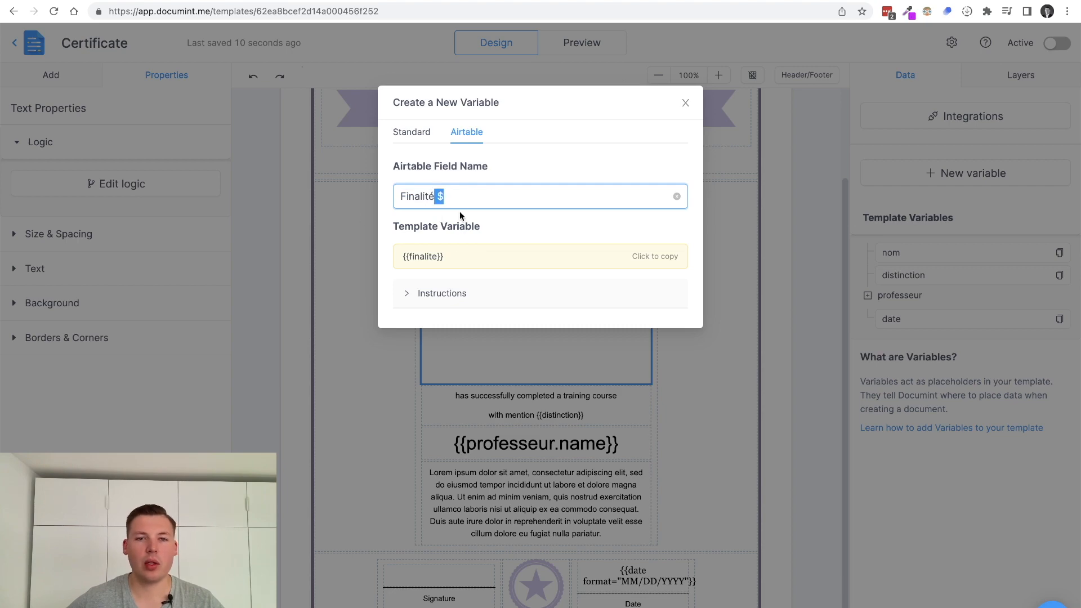
Insert {{finalite}} under {{nom}} in the certificate text, then regenerate the row 1 certificate from Airtable
click(417, 258)
click(493, 345)
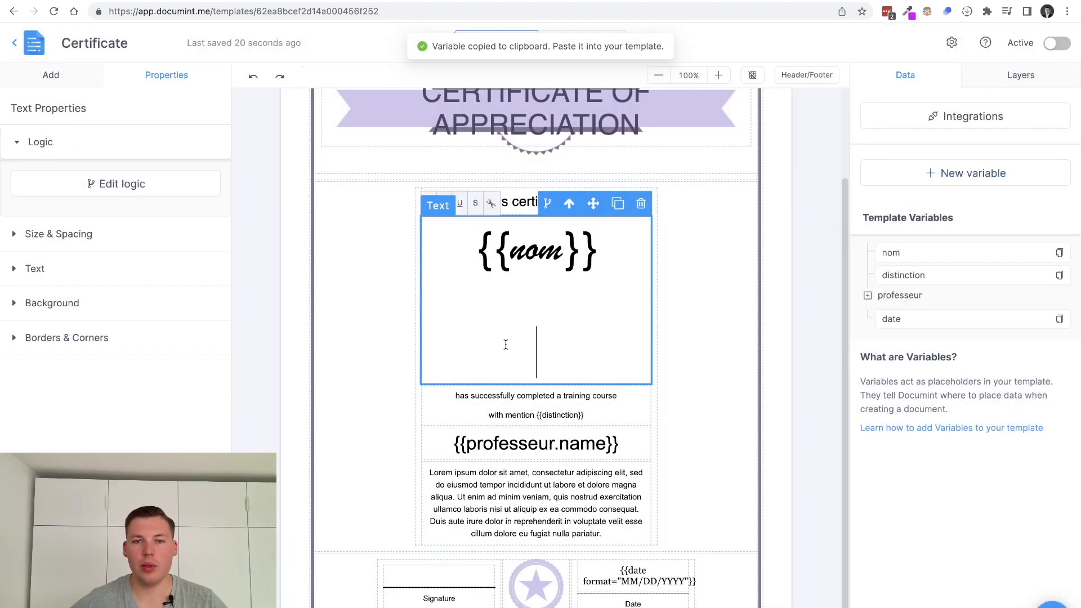
key(ctrl+v)
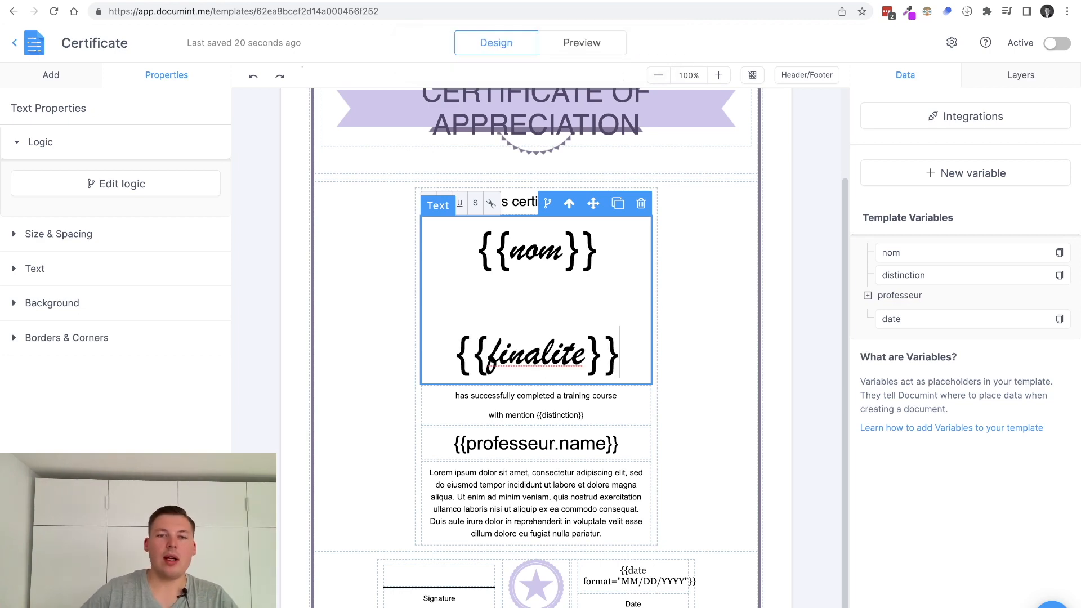
click(700, 309)
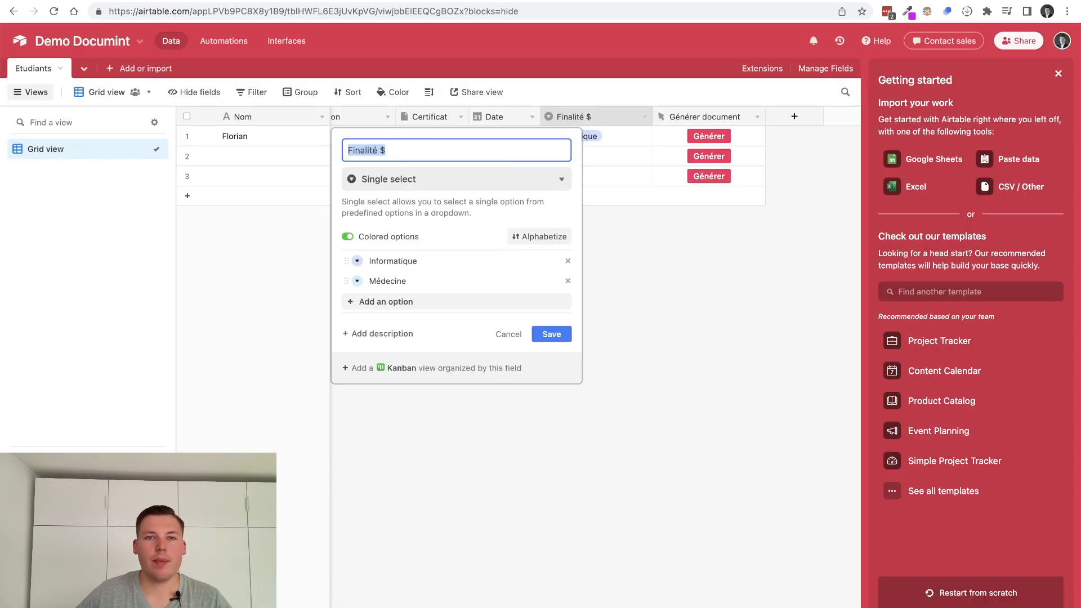
click(639, 262)
click(707, 137)
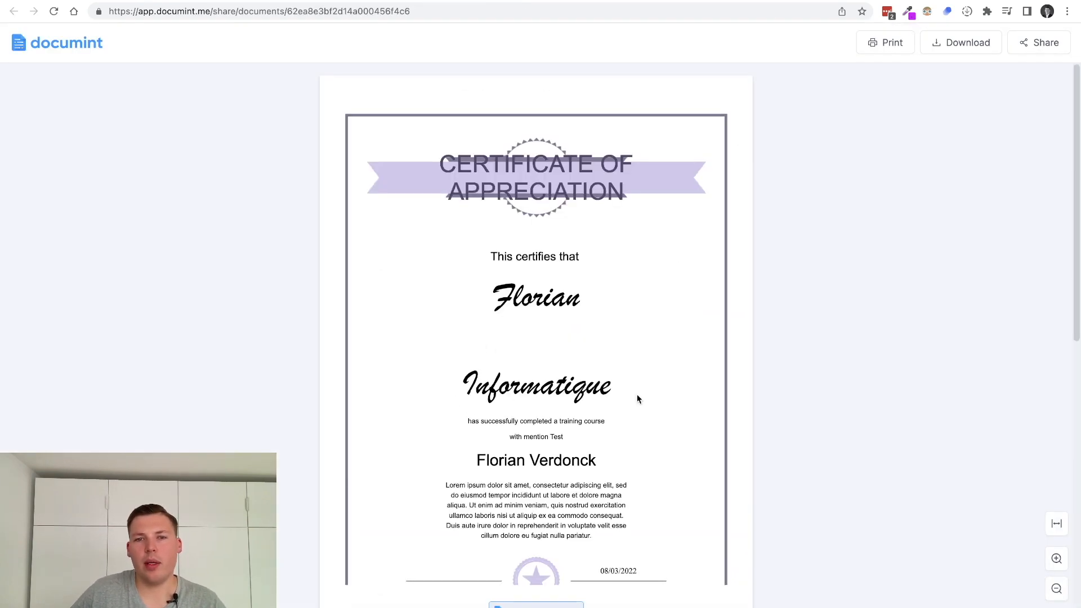
Review the regenerated certificate for Florian, select its page address, and start a new browser tab
drag(505, 295, 631, 309)
scroll(623, 334, down, 1)
click(622, 333)
scroll(623, 333, down, 2)
scroll(575, 287, up, 3)
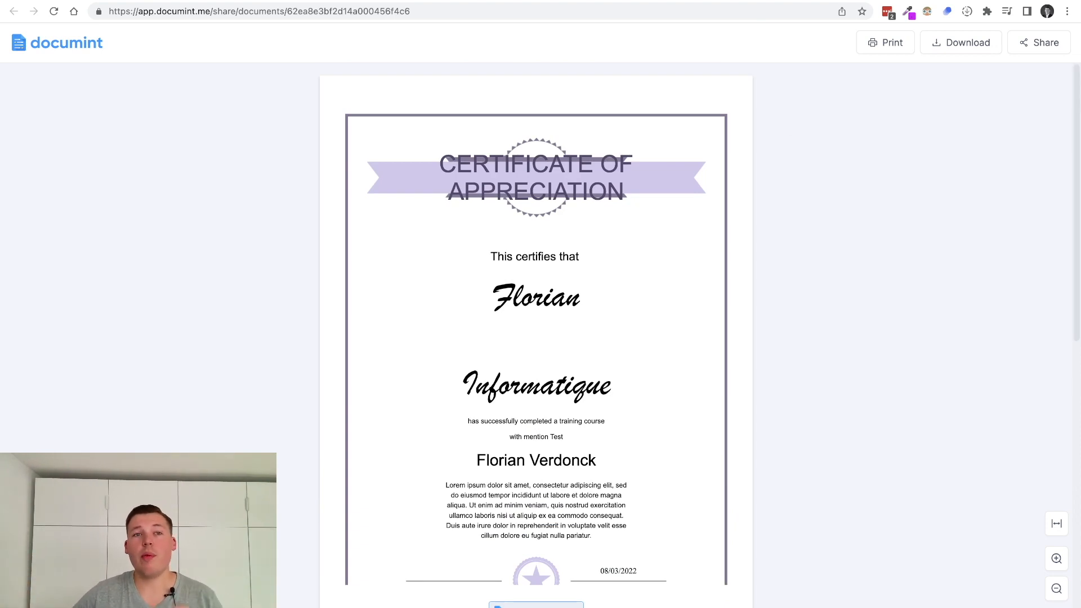
click(266, 8)
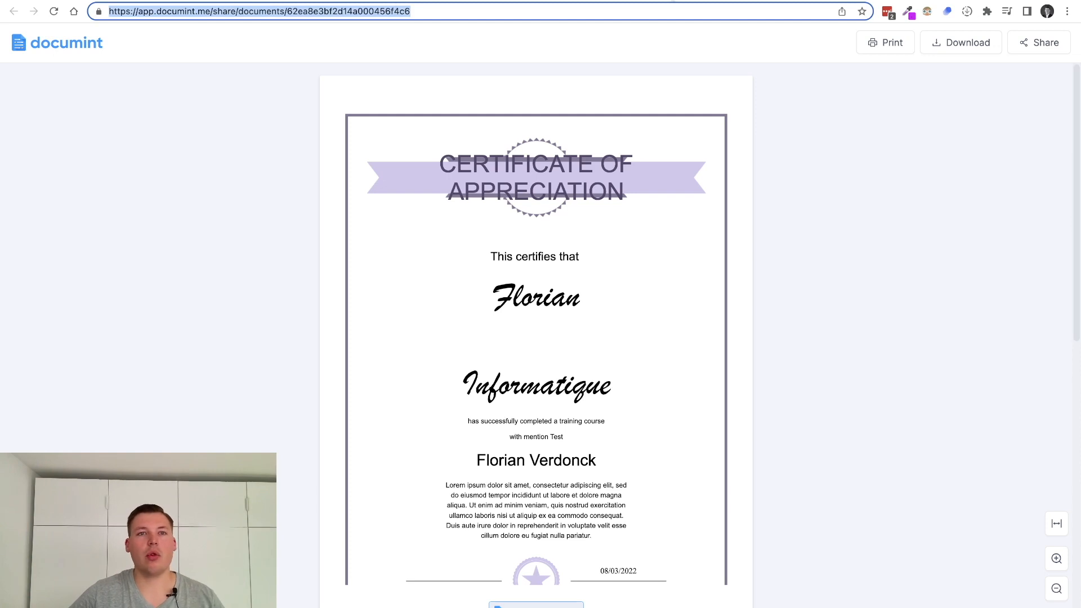
click(768, 2)
click(395, 1)
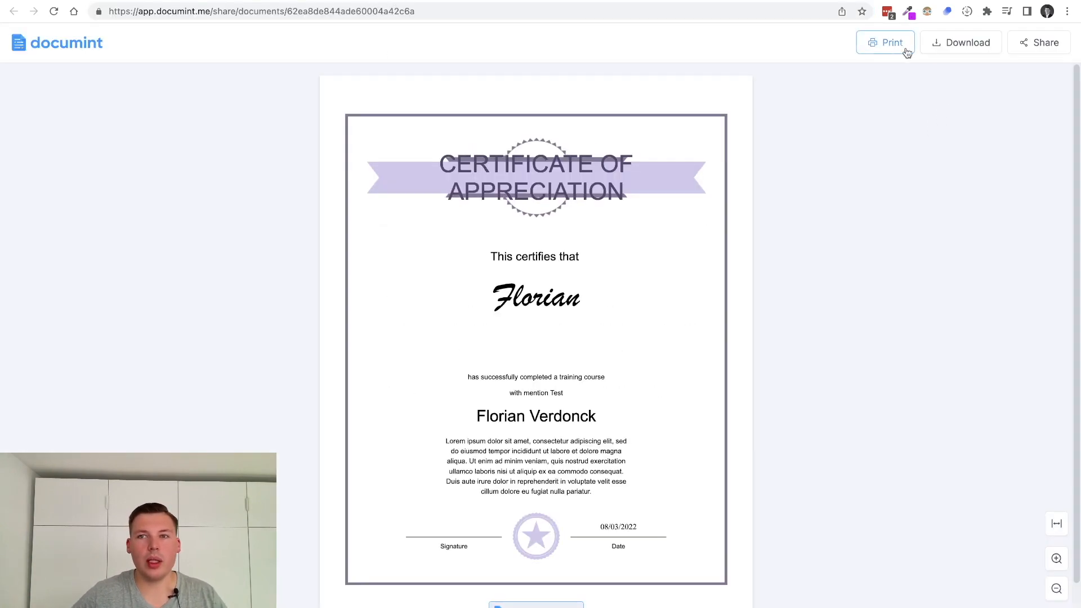
View the certificate's Shared Link, scroll through the certificate, and open a new browser tab
click(1042, 43)
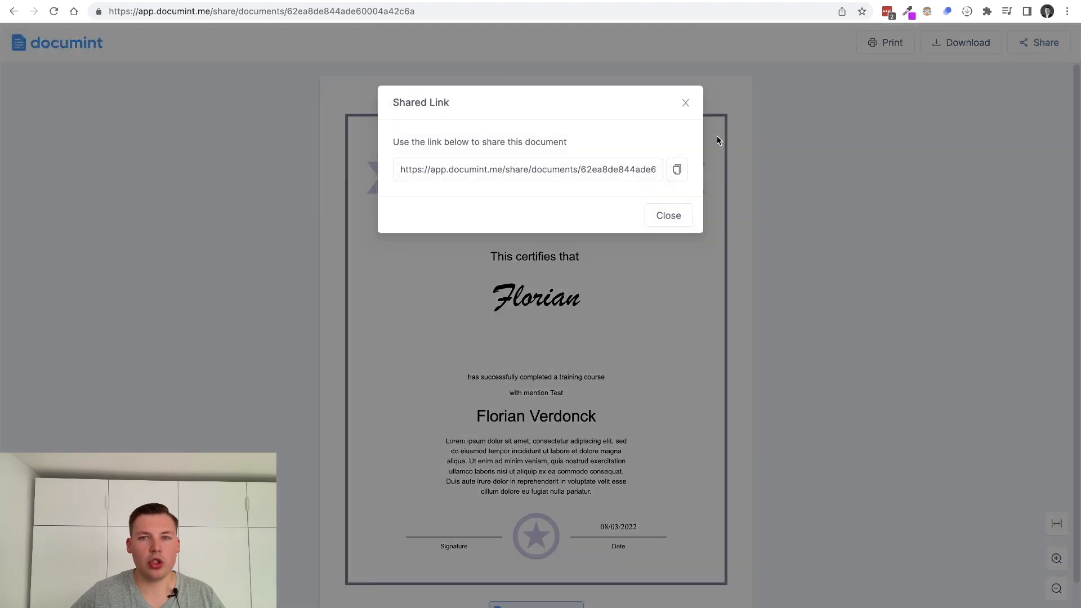
click(685, 104)
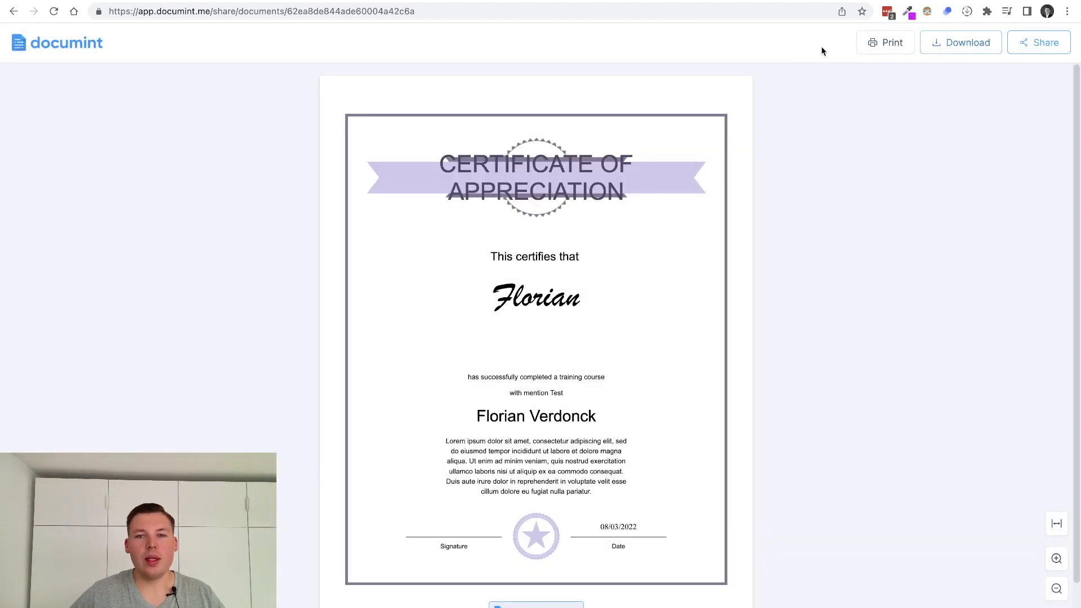
scroll(499, 332, down, 2)
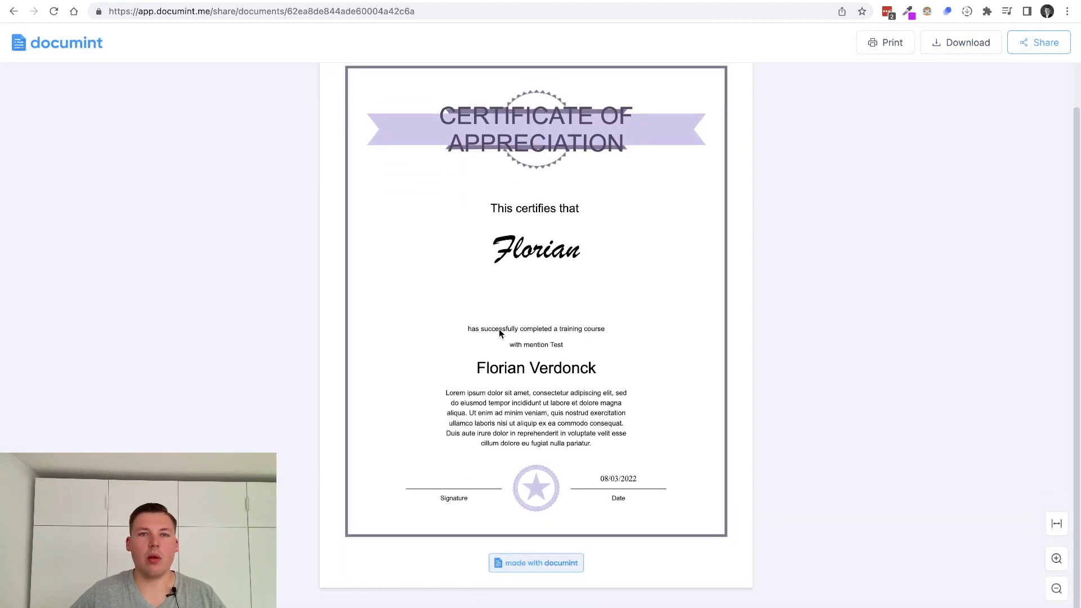
scroll(499, 329, up, 2)
scroll(499, 329, down, 3)
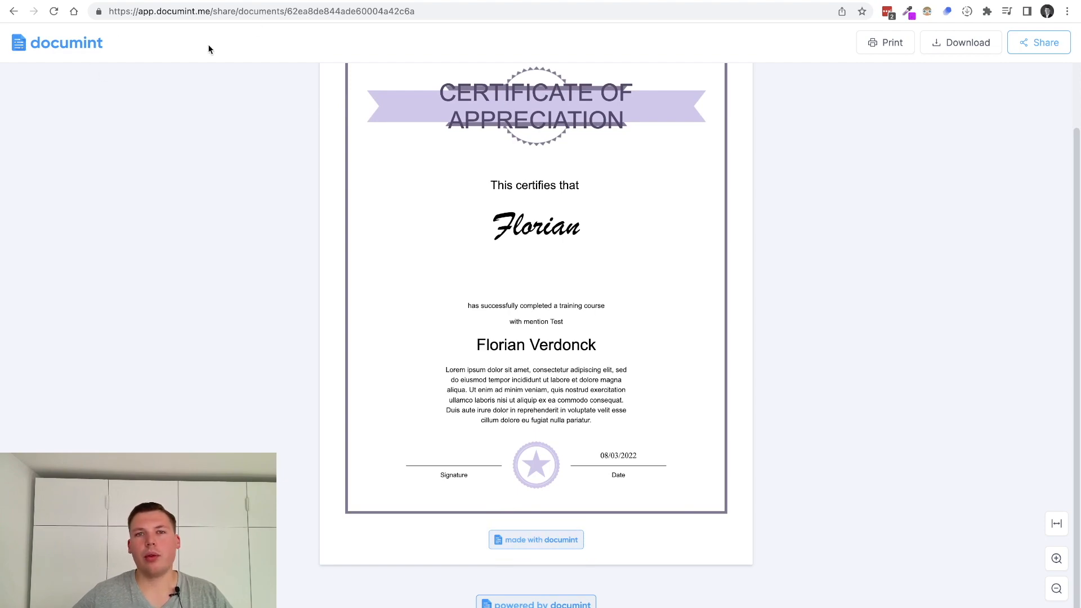
key(super+t)
Load documint.me/pricing and highlight the Free plan's minted documents line
text(documint.me/pricing)
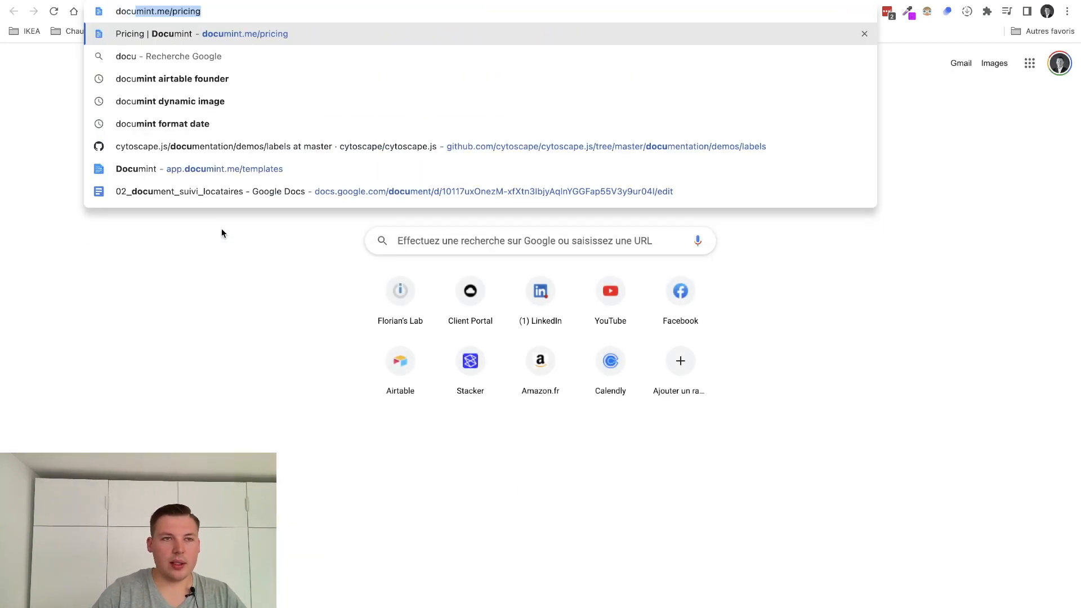
key(Return)
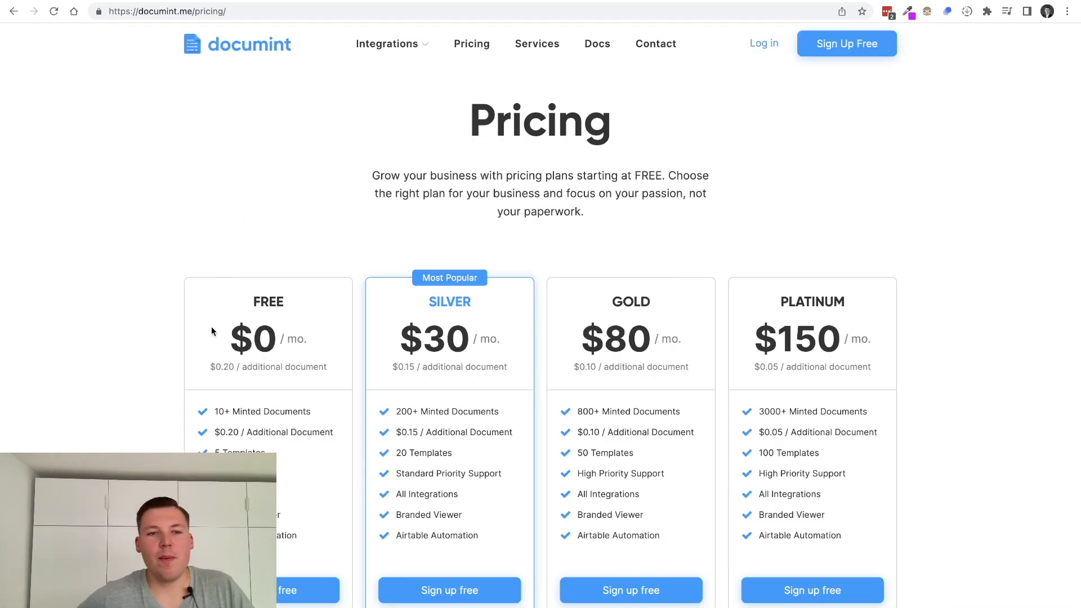
mouse_move(227, 411)
mouse_down()
mouse_move(325, 412)
mouse_move(211, 412)
mouse_up()
click(217, 411)
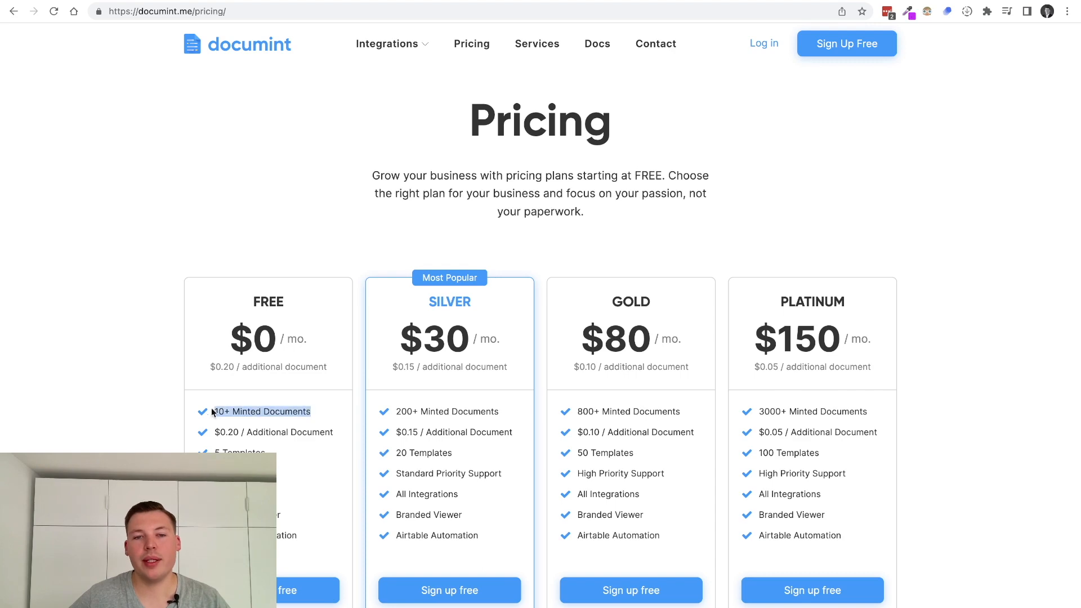
click(259, 415)
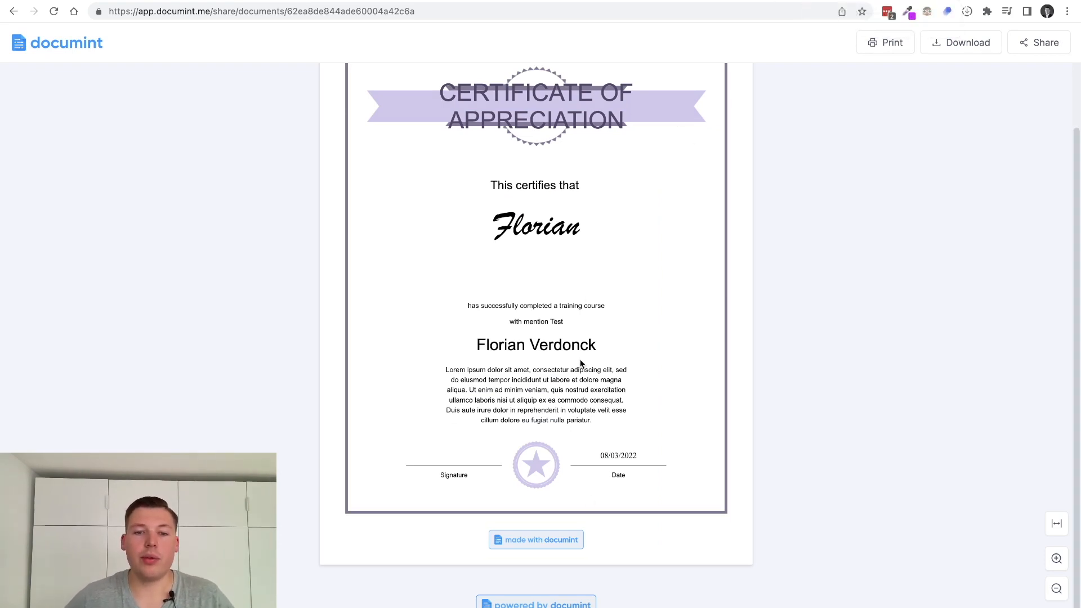
Highlight the Free plan details: $0 / mo., 10+ Minted Documents, $0.20 / Additional Document, features, Airtable Automation
click(831, 4)
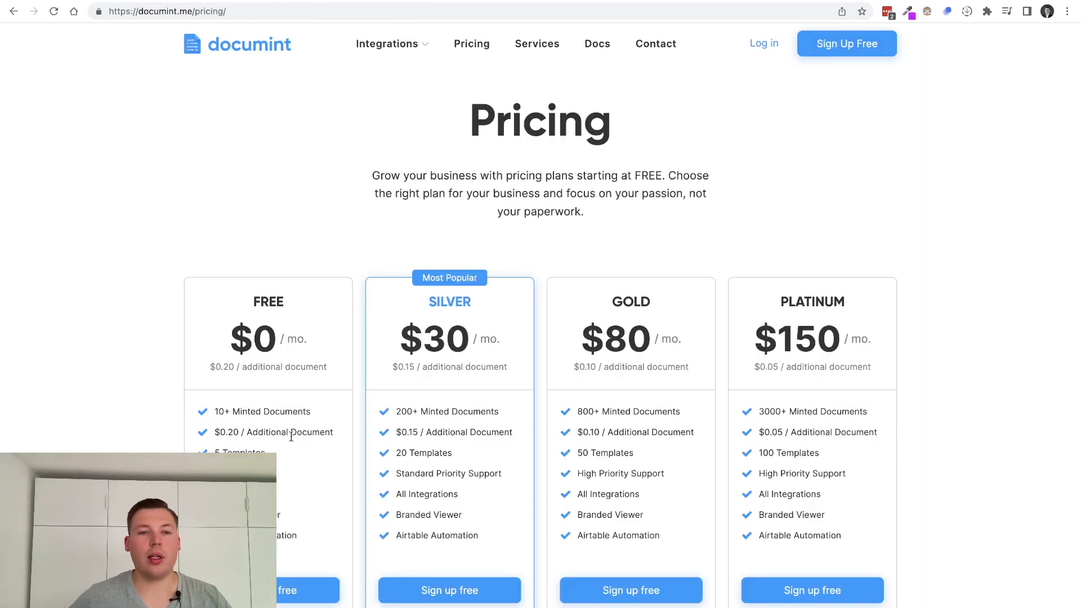
drag(231, 344, 309, 353)
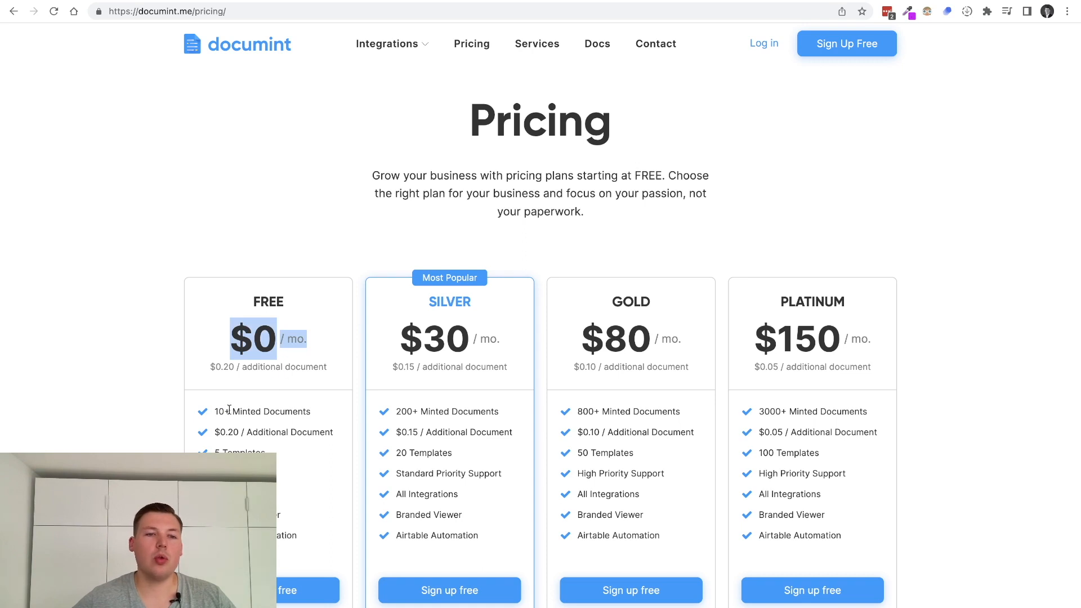
drag(215, 413, 338, 416)
click(310, 431)
triple_click(309, 432)
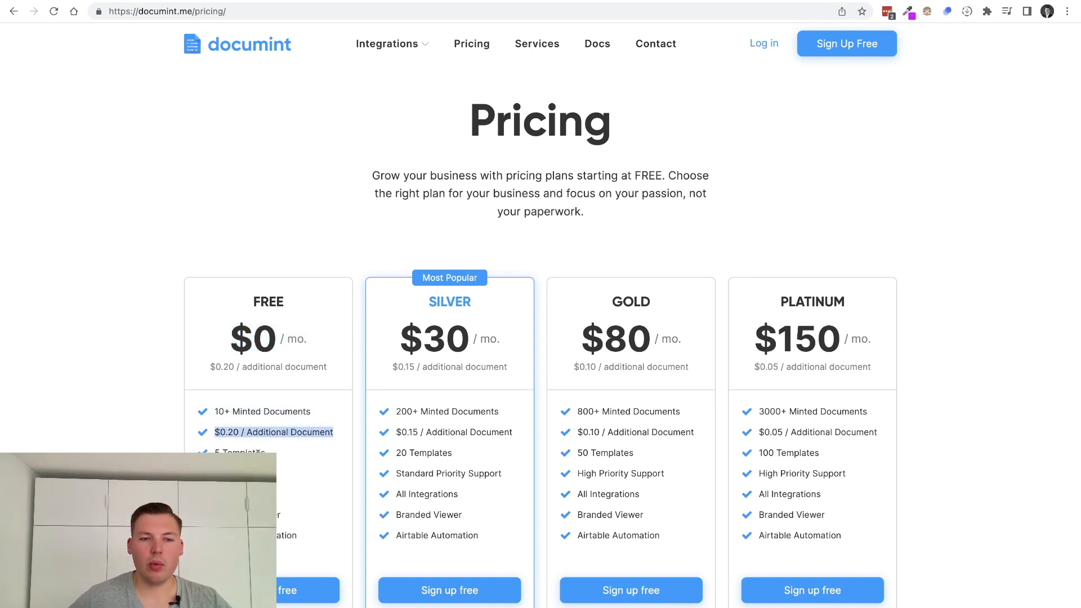
drag(216, 453, 335, 518)
drag(329, 533, 210, 395)
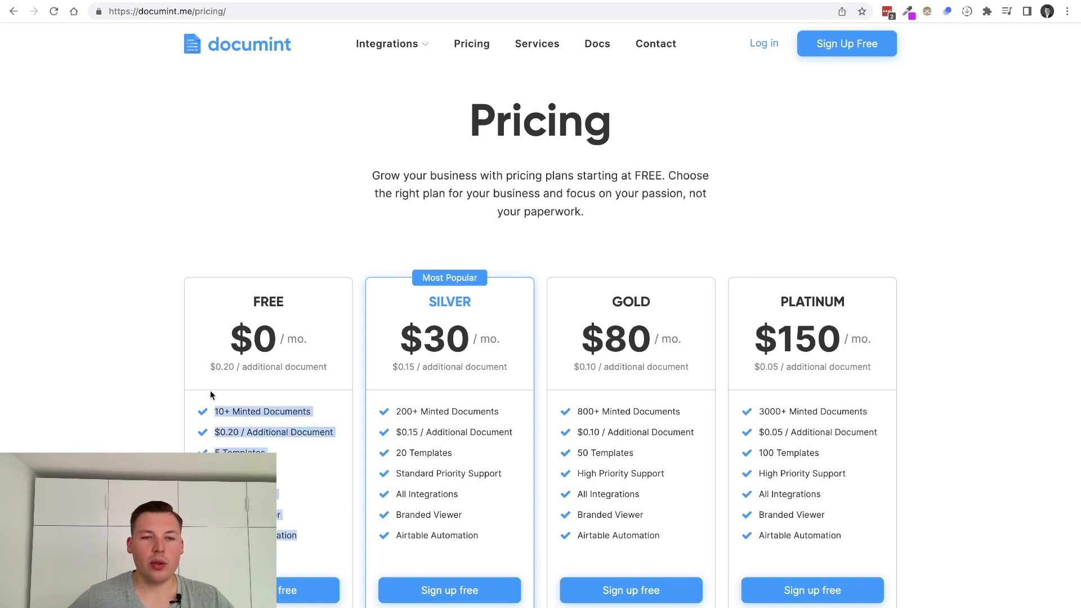
click(211, 399)
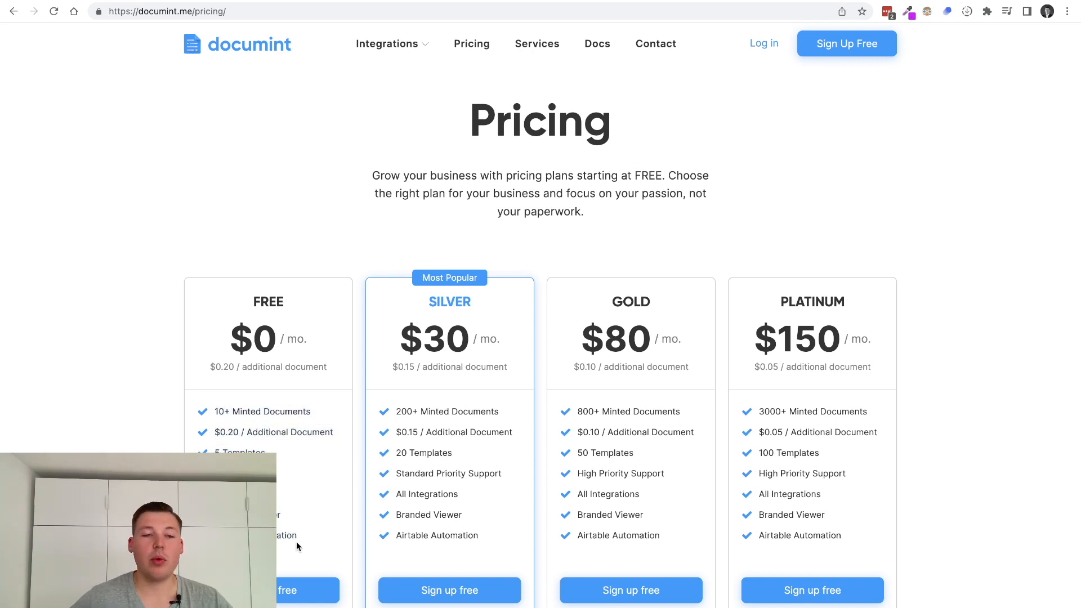
drag(297, 541, 214, 537)
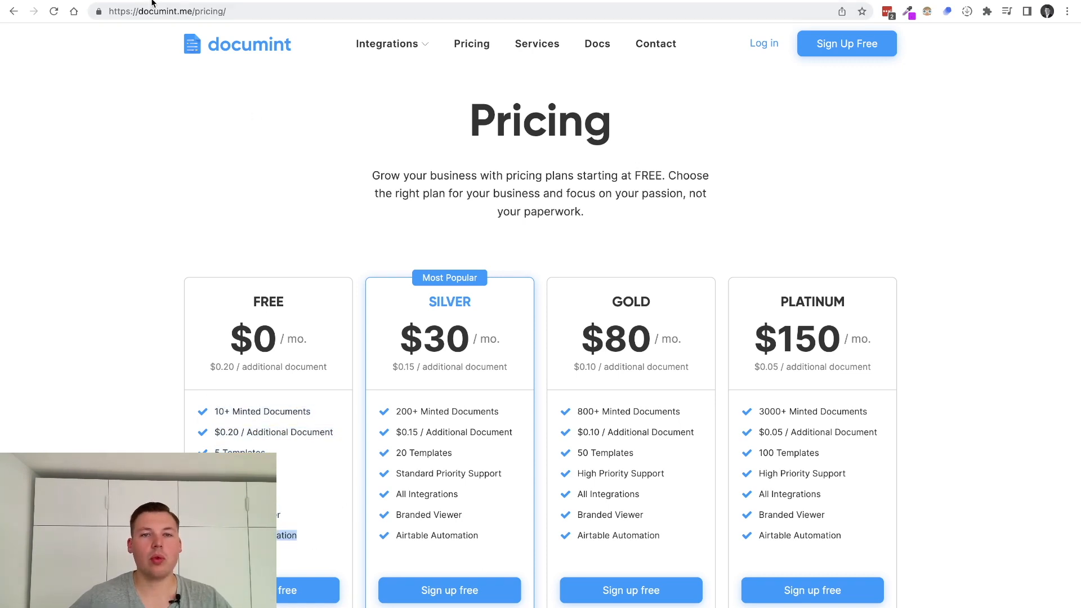
click(395, 331)
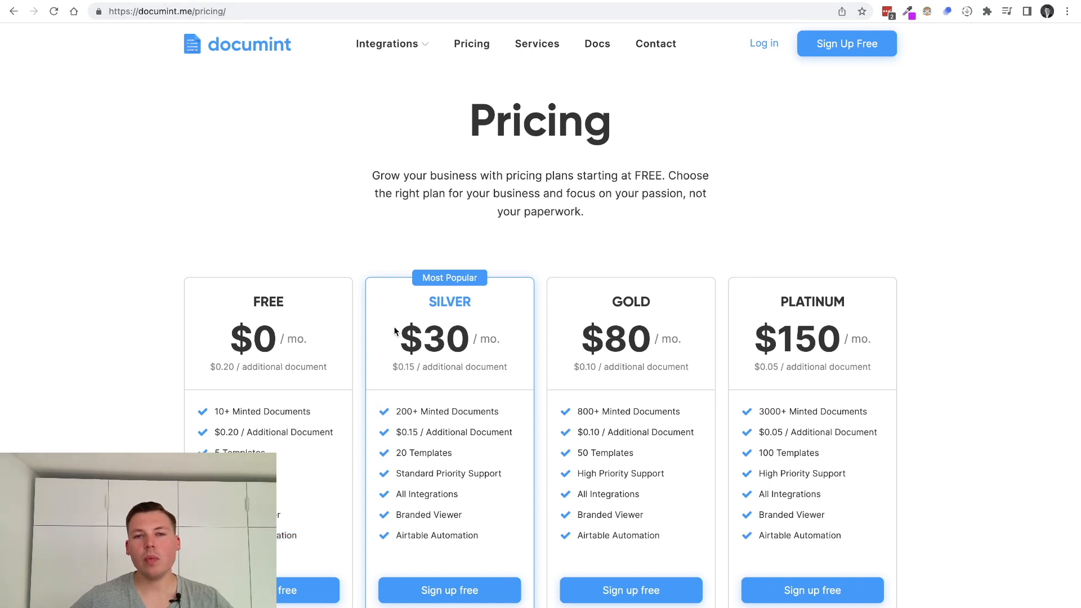
drag(479, 539, 386, 535)
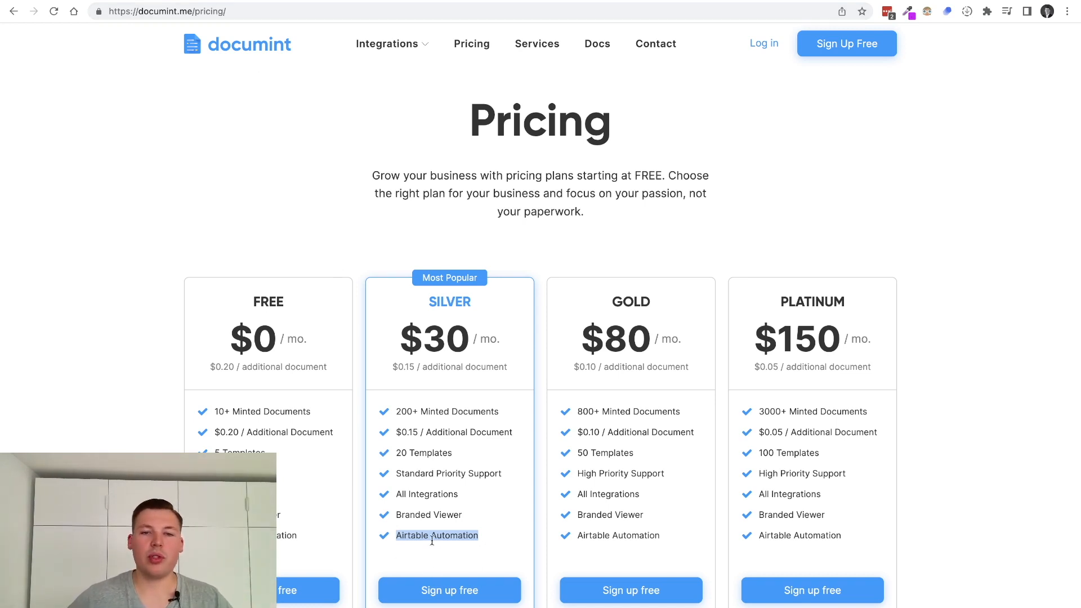
drag(402, 339, 517, 340)
click(511, 341)
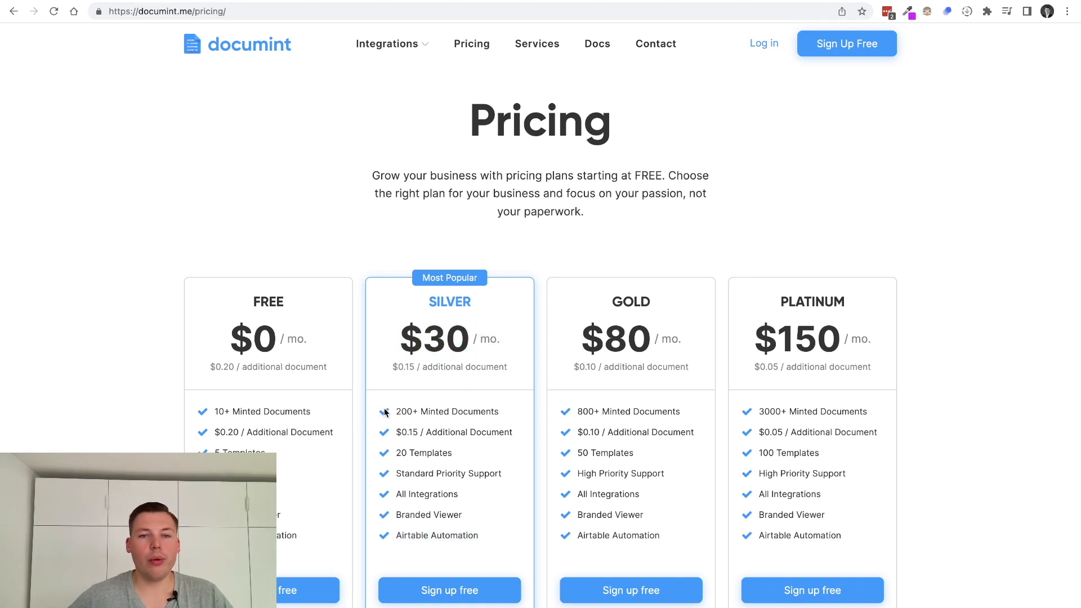
drag(389, 411, 456, 409)
click(431, 410)
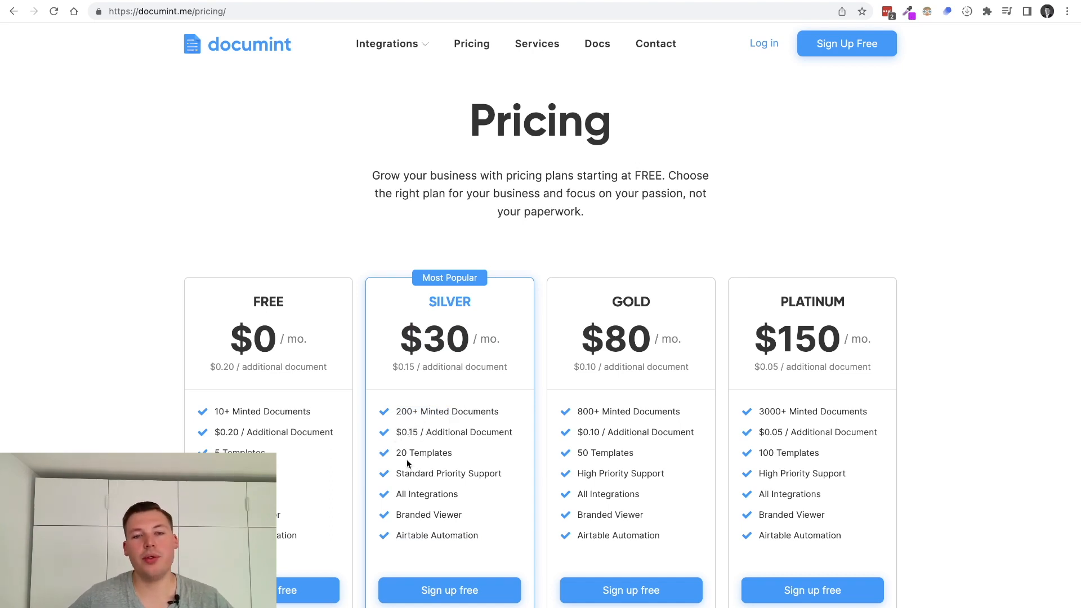
drag(394, 454, 454, 454)
drag(398, 493, 469, 498)
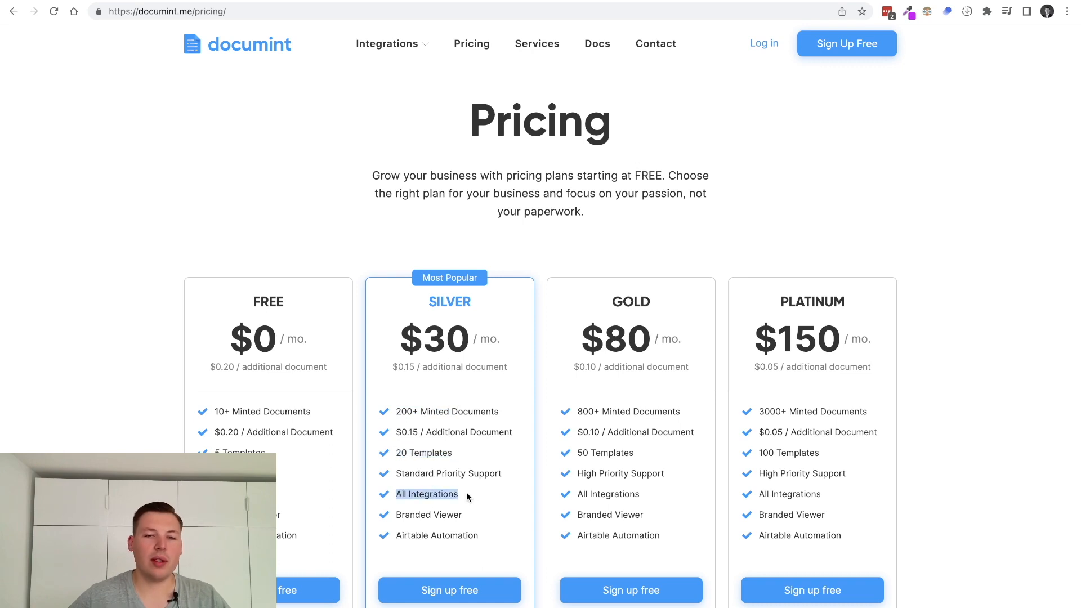
drag(397, 517, 469, 517)
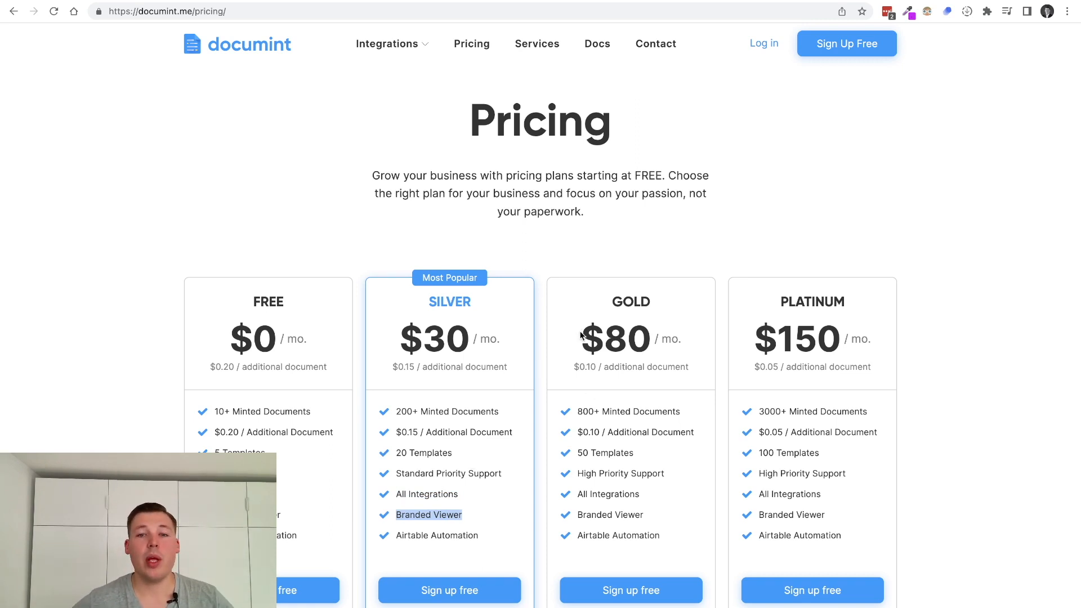
drag(581, 336, 648, 369)
click(588, 421)
drag(662, 537, 602, 410)
click(602, 409)
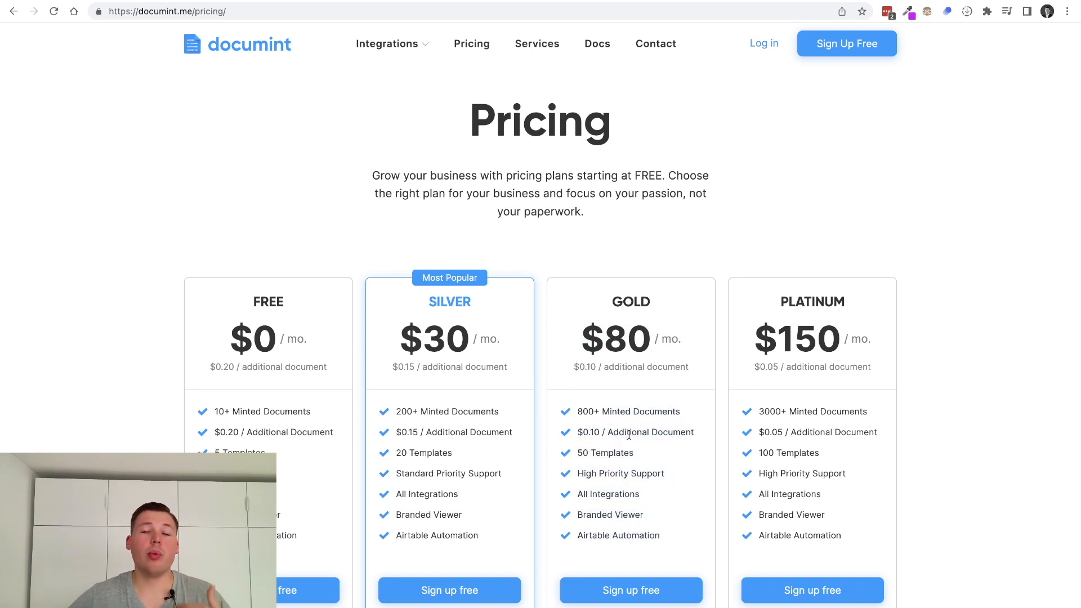
drag(577, 412, 682, 414)
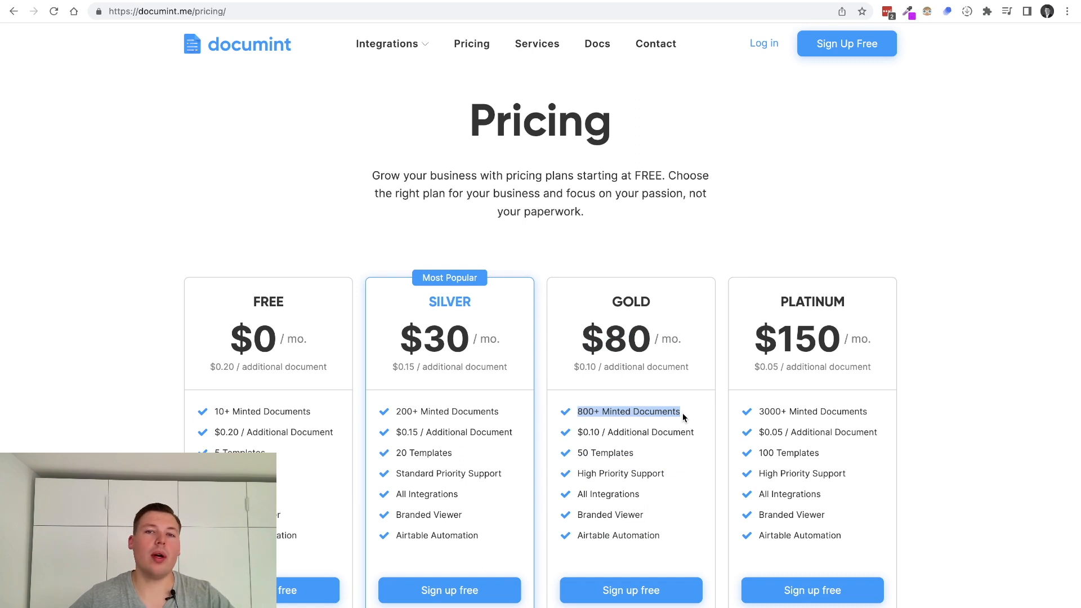
click(397, 434)
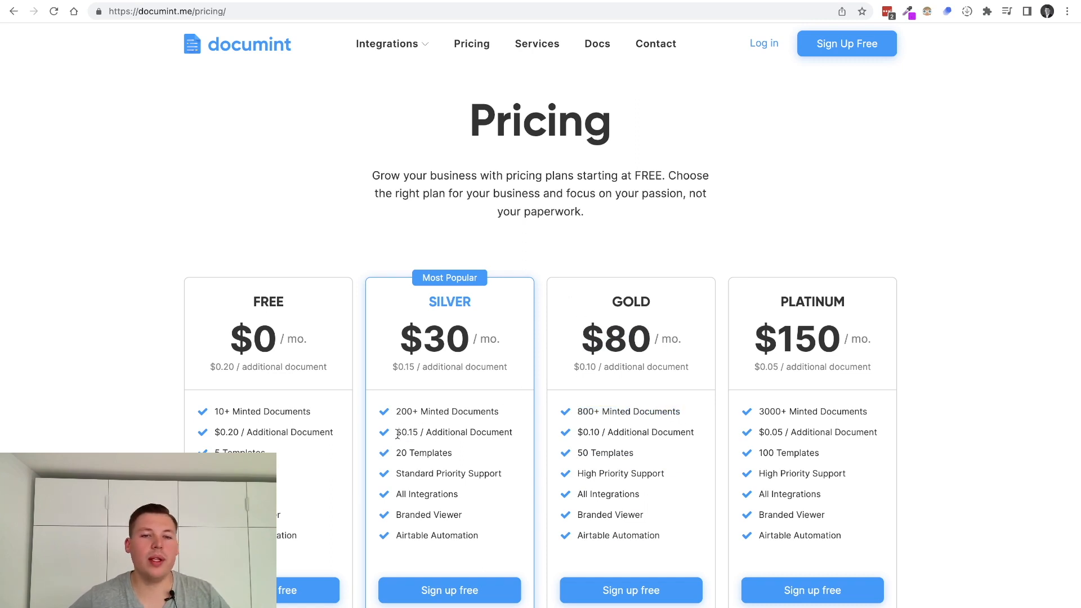
drag(398, 434, 512, 432)
click(495, 426)
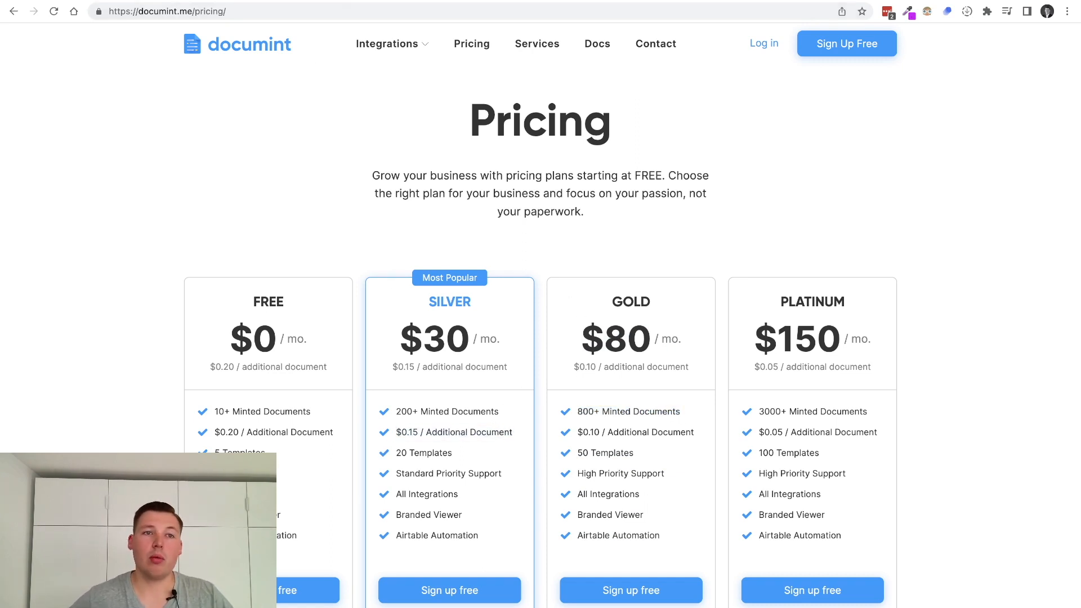